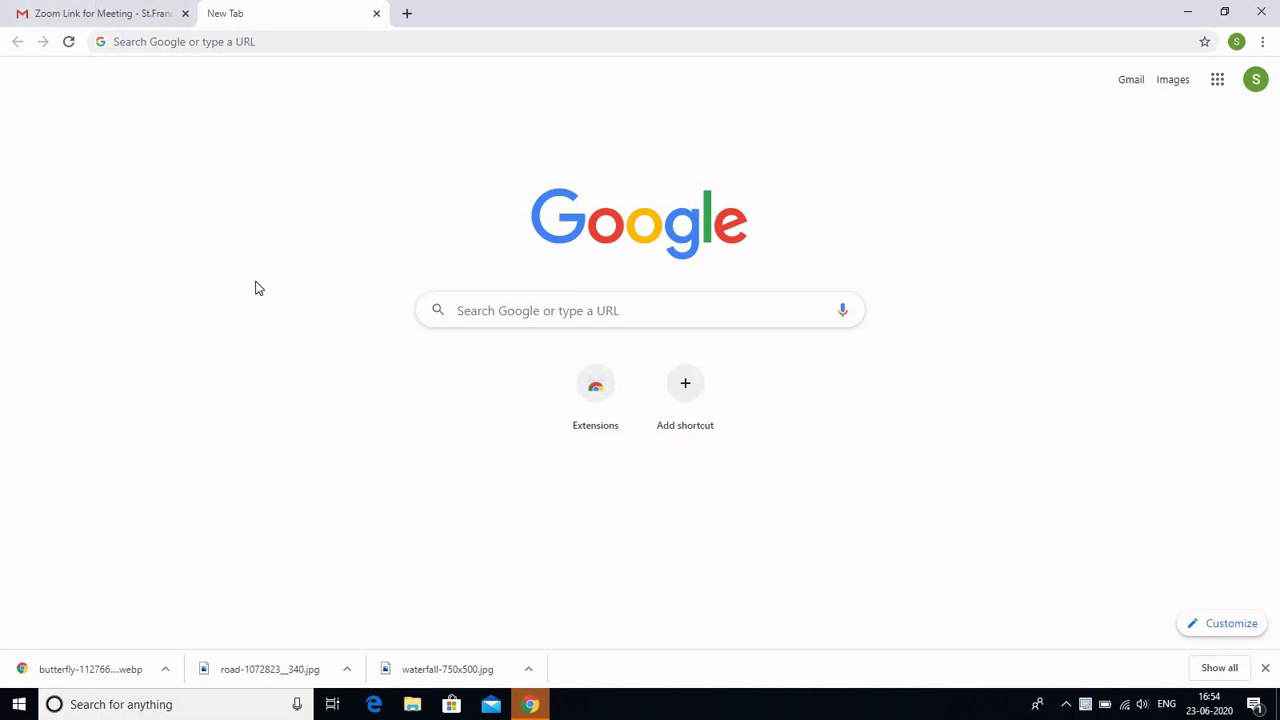
# Search the web for moovly and open the official Moovly website
pyautogui.click(297, 46)
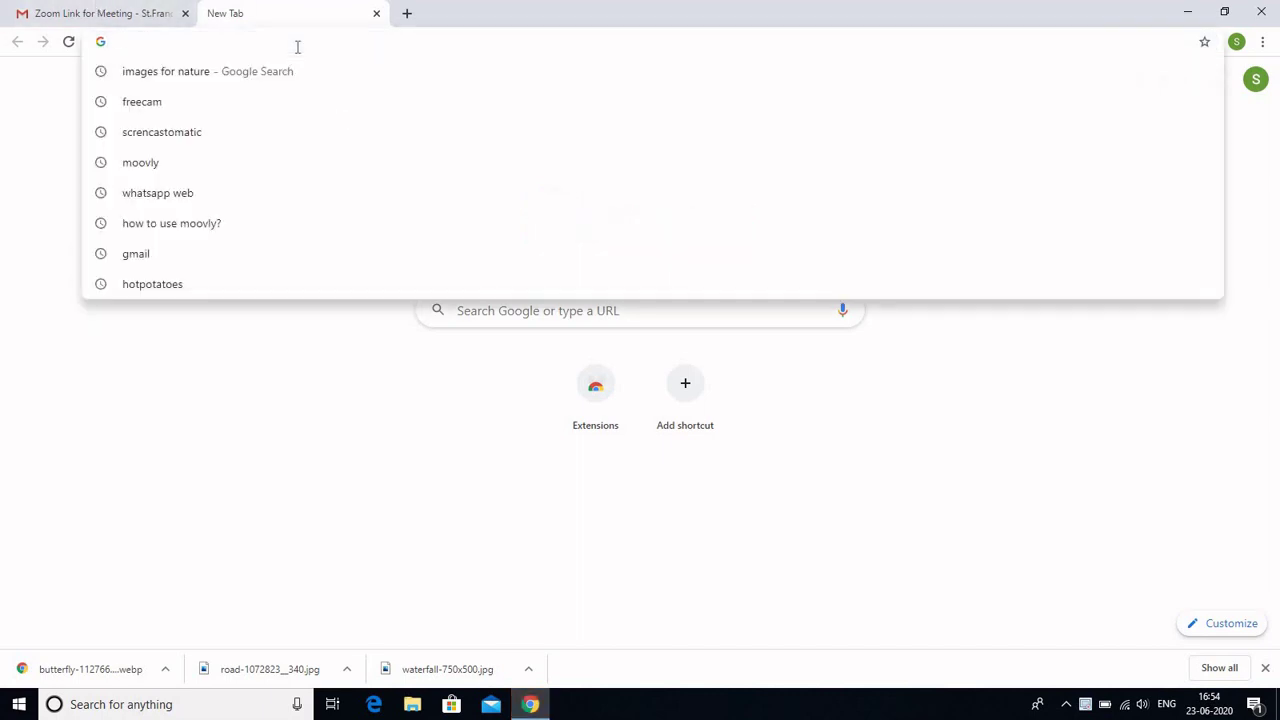
pyautogui.write('moovly')
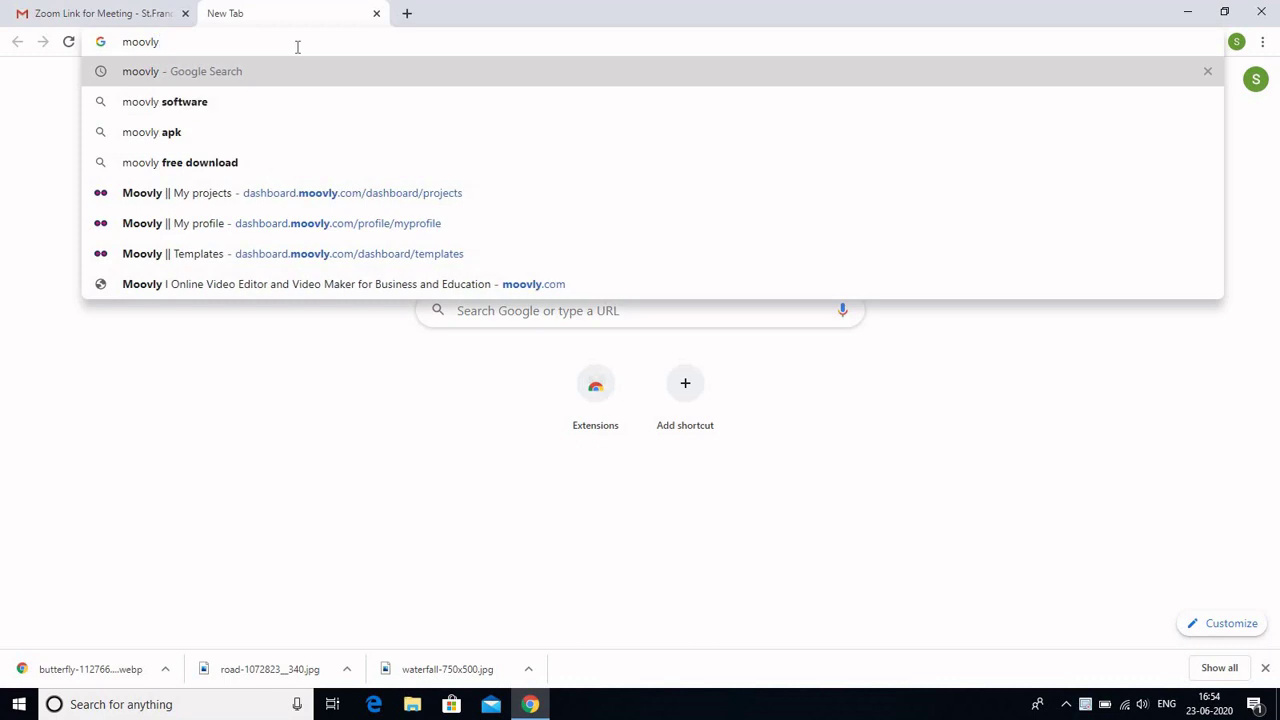
pyautogui.press('Return')
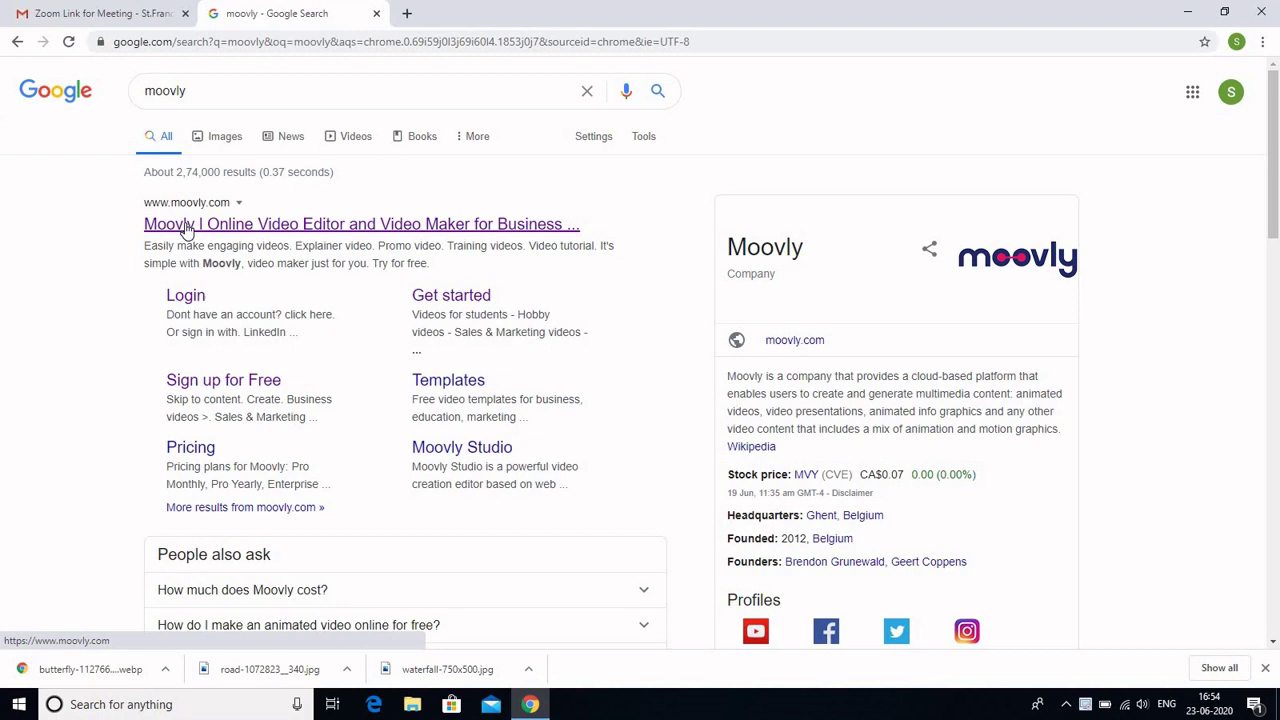
pyautogui.click(340, 224)
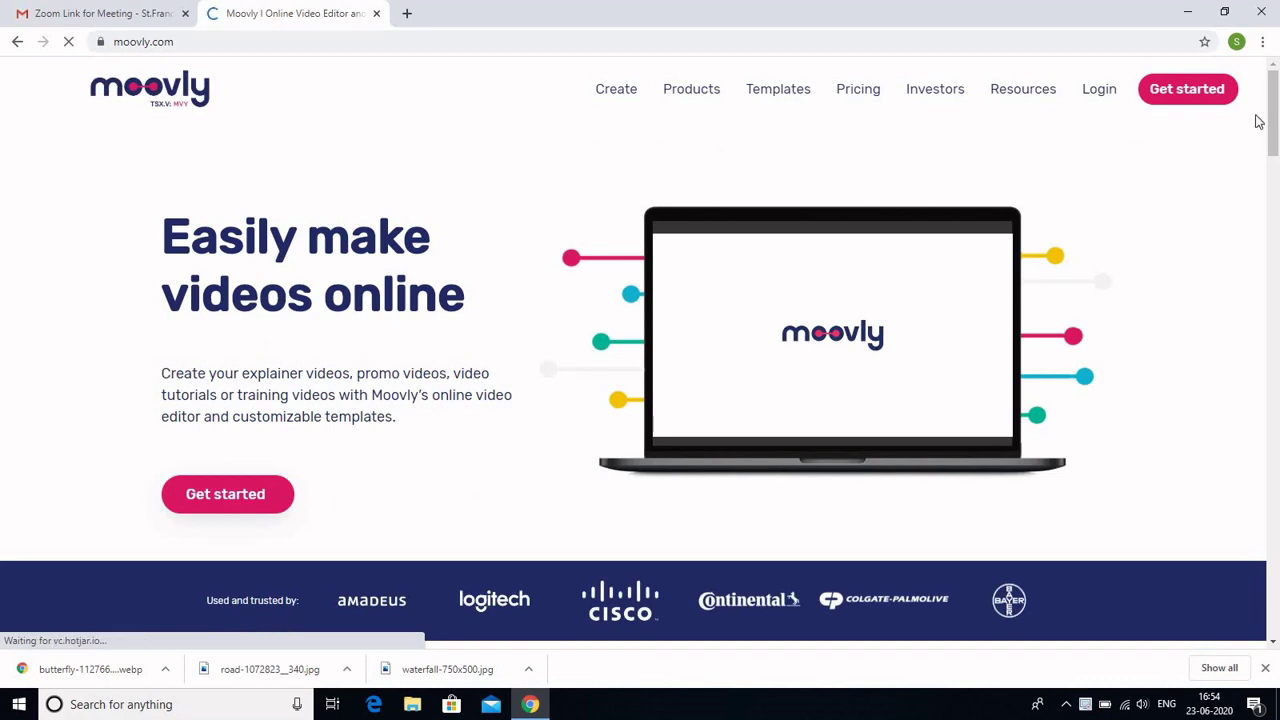
pyautogui.moveTo(1275, 122)
pyautogui.mouseDown()
pyautogui.moveTo(1273, 263)
pyautogui.moveTo(1272, 140)
pyautogui.mouseUp()
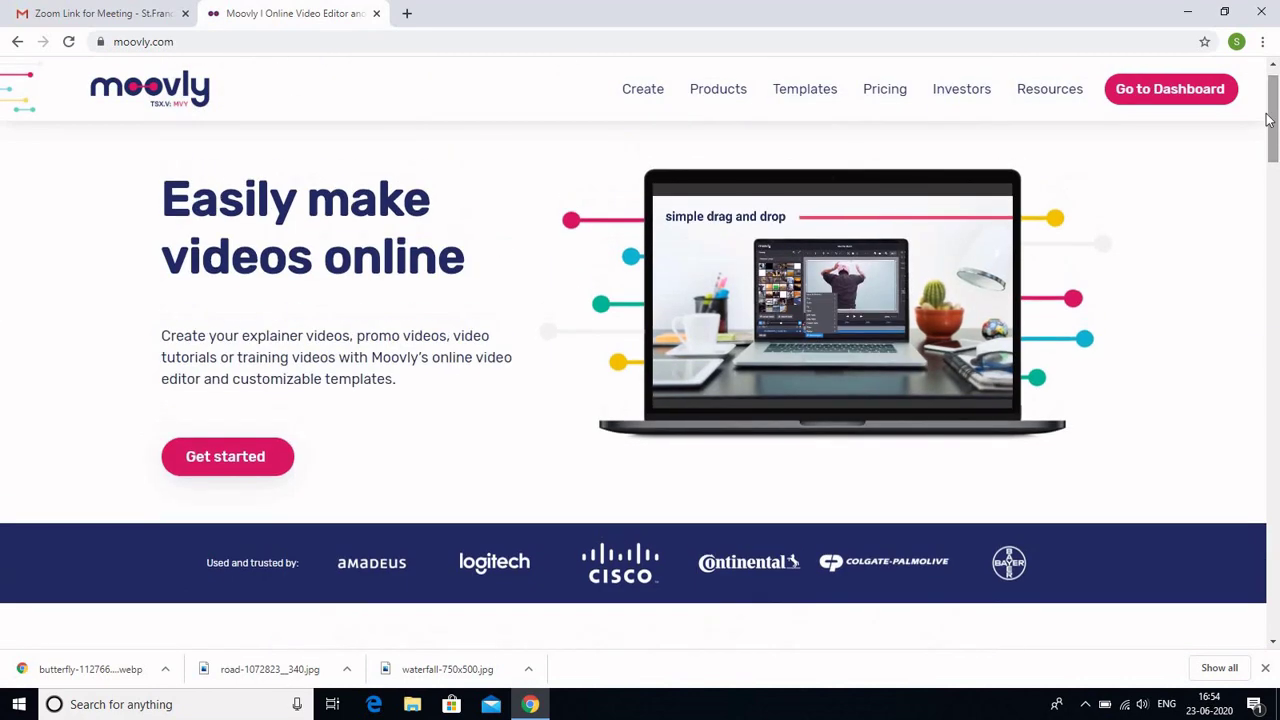
pyautogui.moveTo(646, 100)
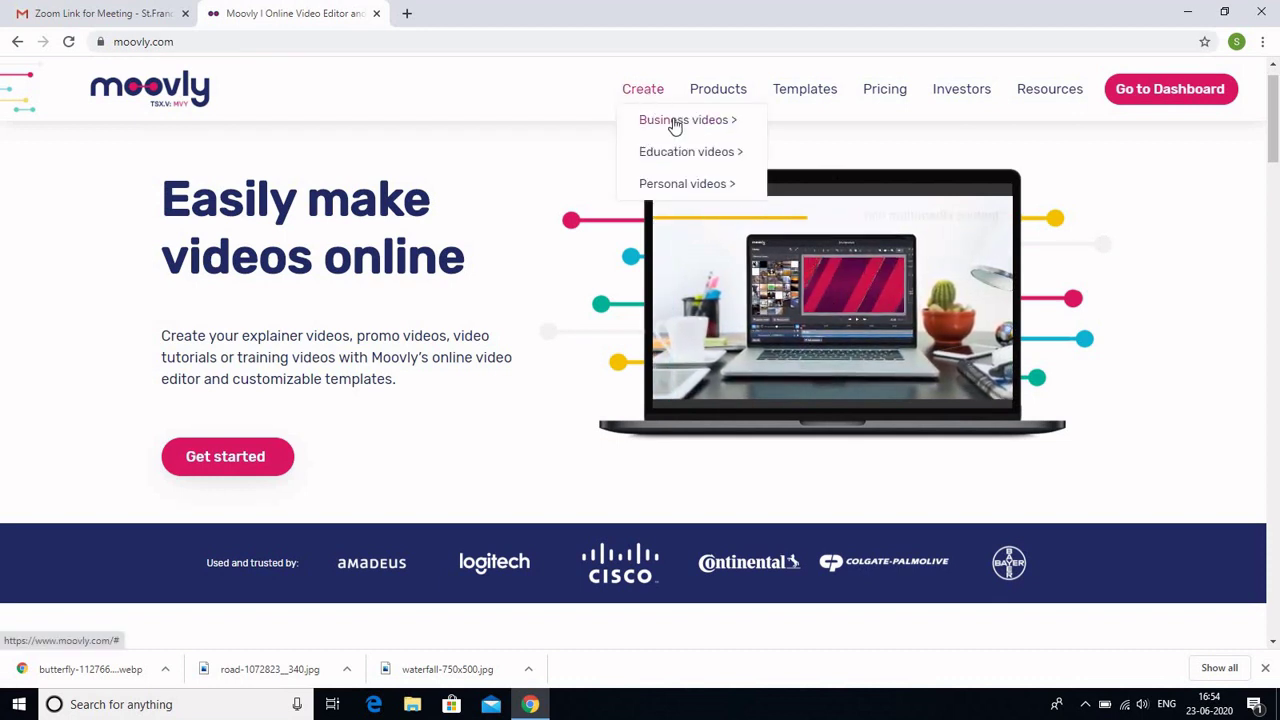
pyautogui.moveTo(674, 138)
pyautogui.moveTo(680, 187)
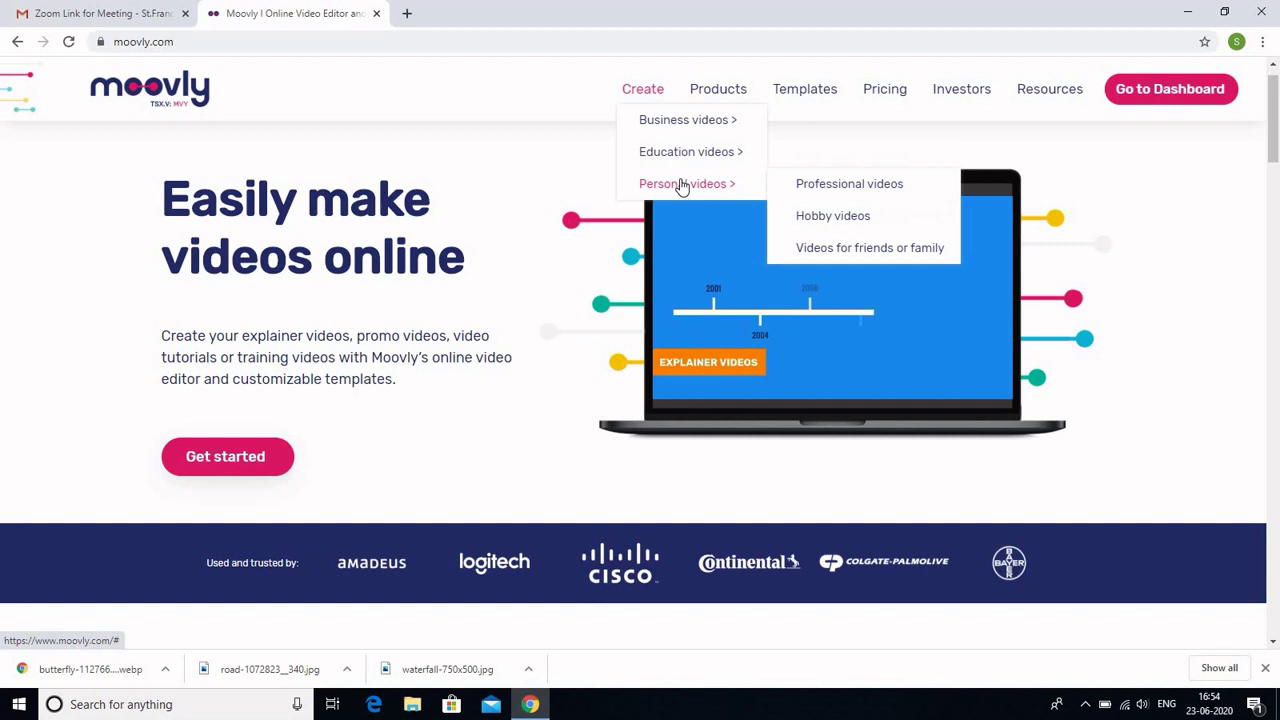
pyautogui.moveTo(895, 97)
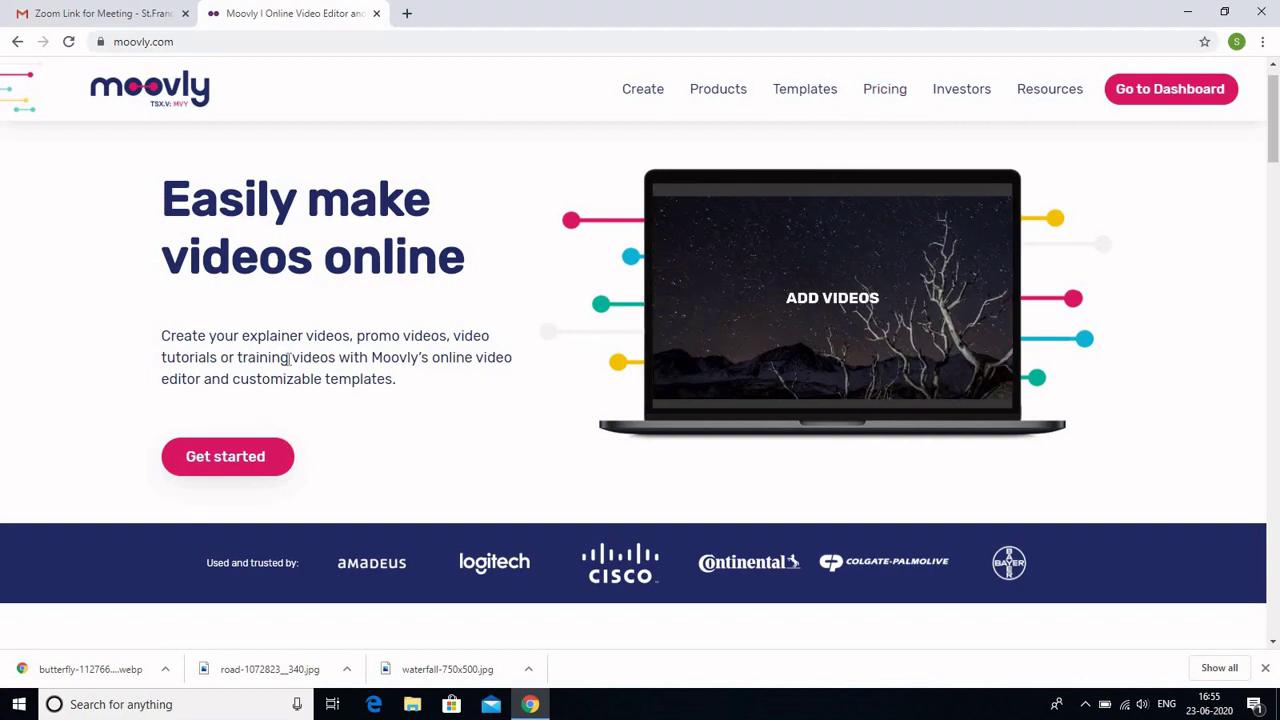
# Get started with making a video and choose Education as the video type
pyautogui.click(218, 459)
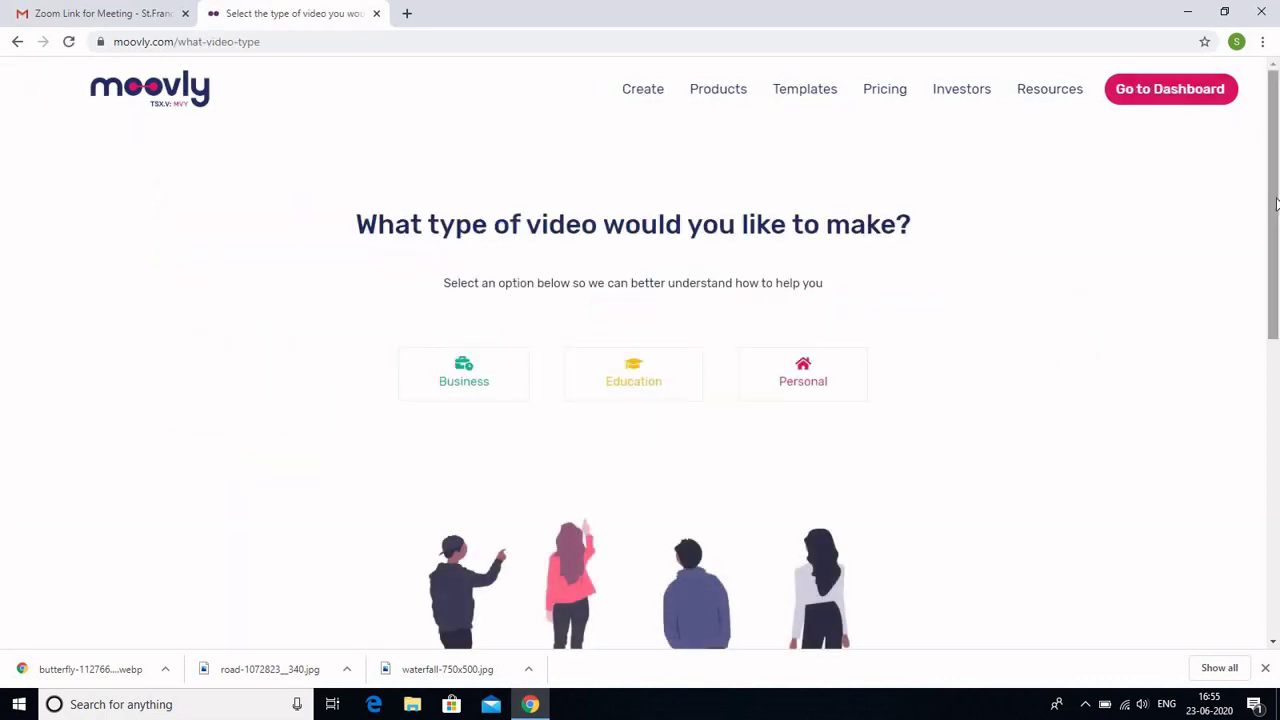
pyautogui.scroll(-1, 1276, 203)
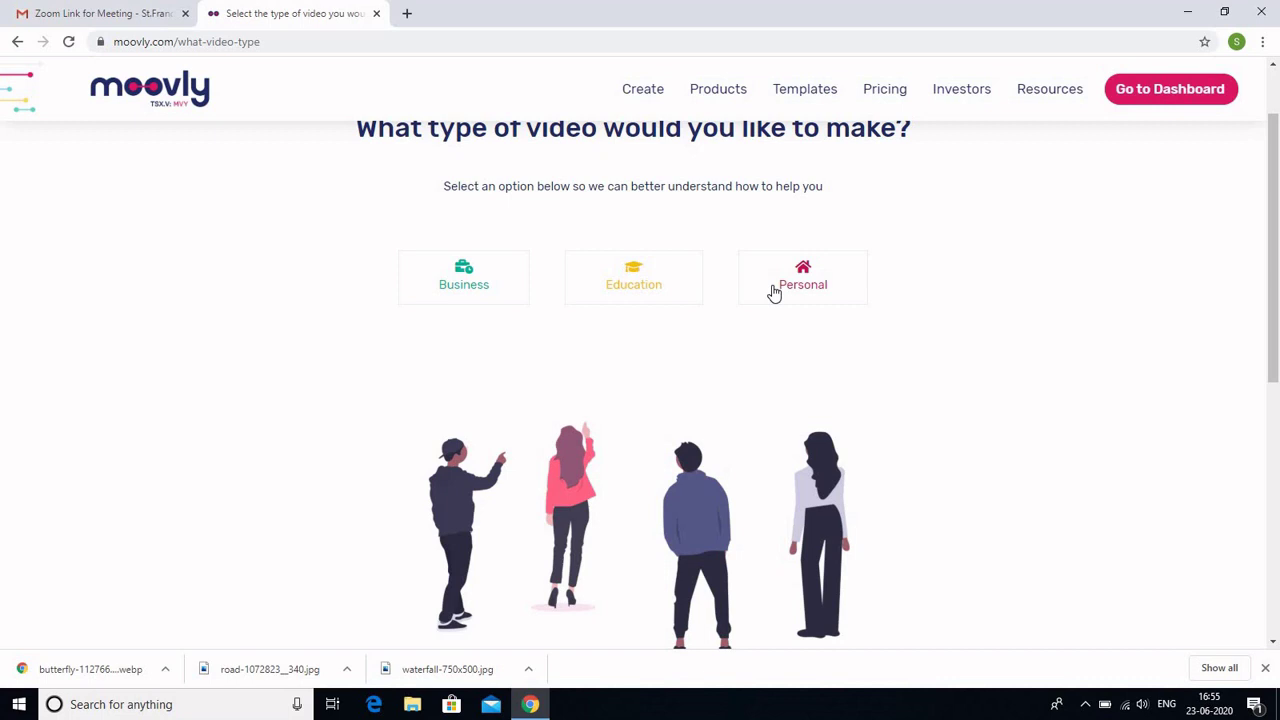
pyautogui.click(640, 289)
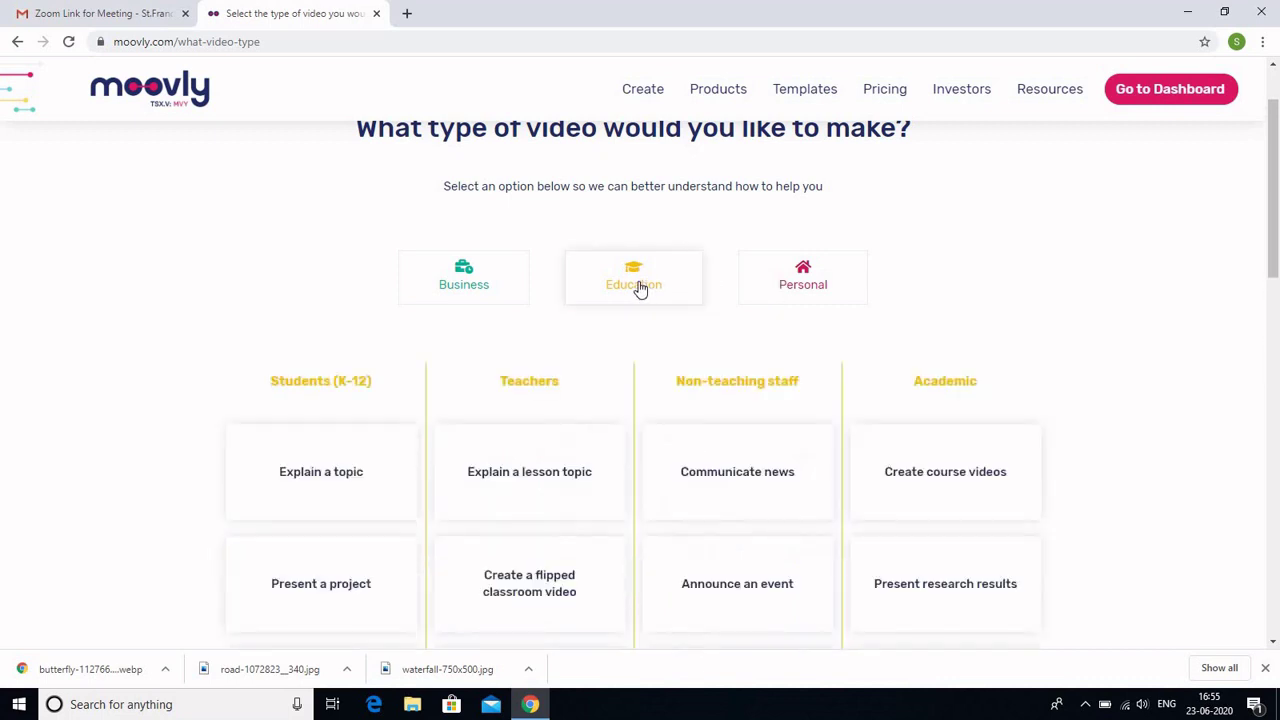
# Choose the Explain a lesson topic option for Teachers
pyautogui.moveTo(1275, 246); pyautogui.dragTo(1275, 318)
pyautogui.scroll(-2, 1275, 318)
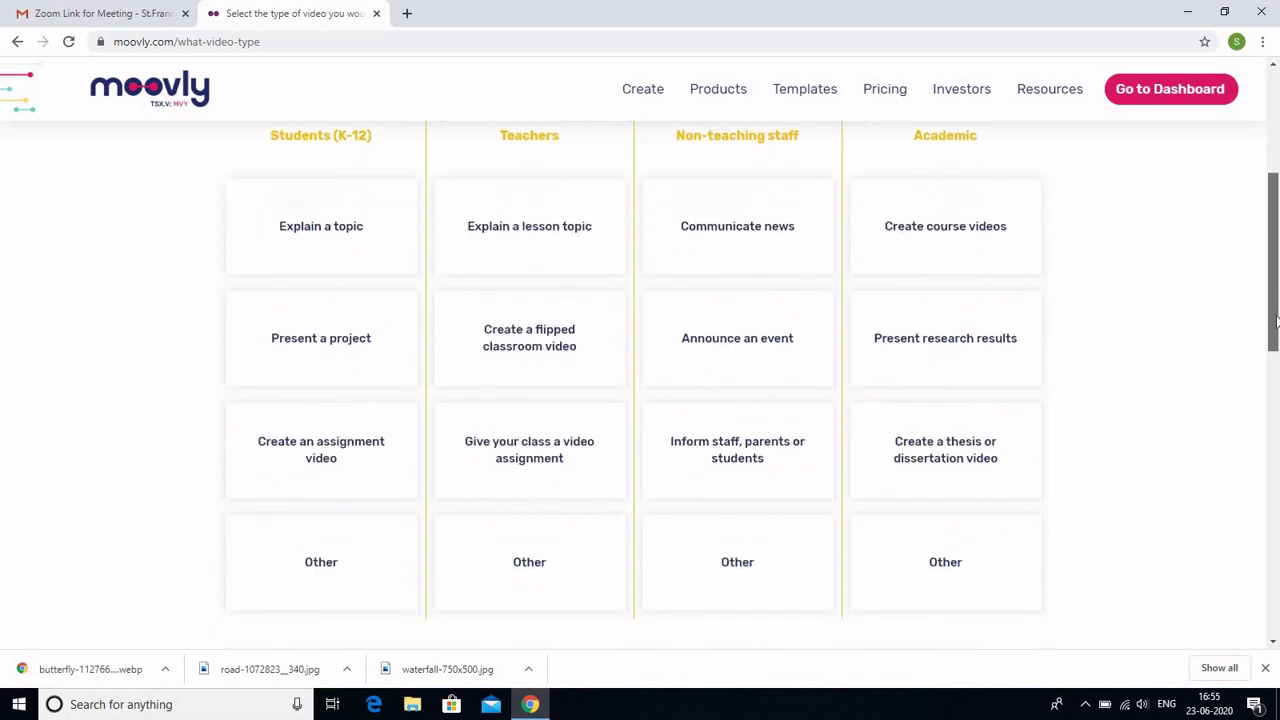
pyautogui.scroll(1, 1276, 312)
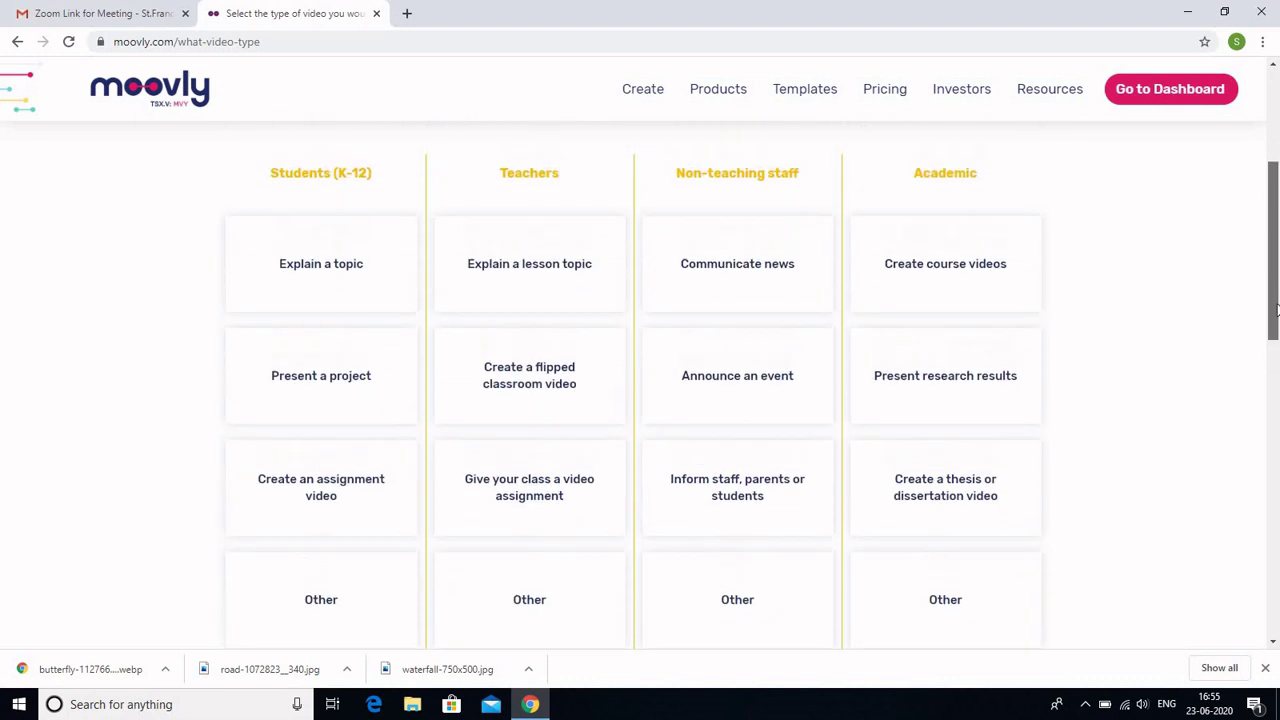
pyautogui.click(524, 275)
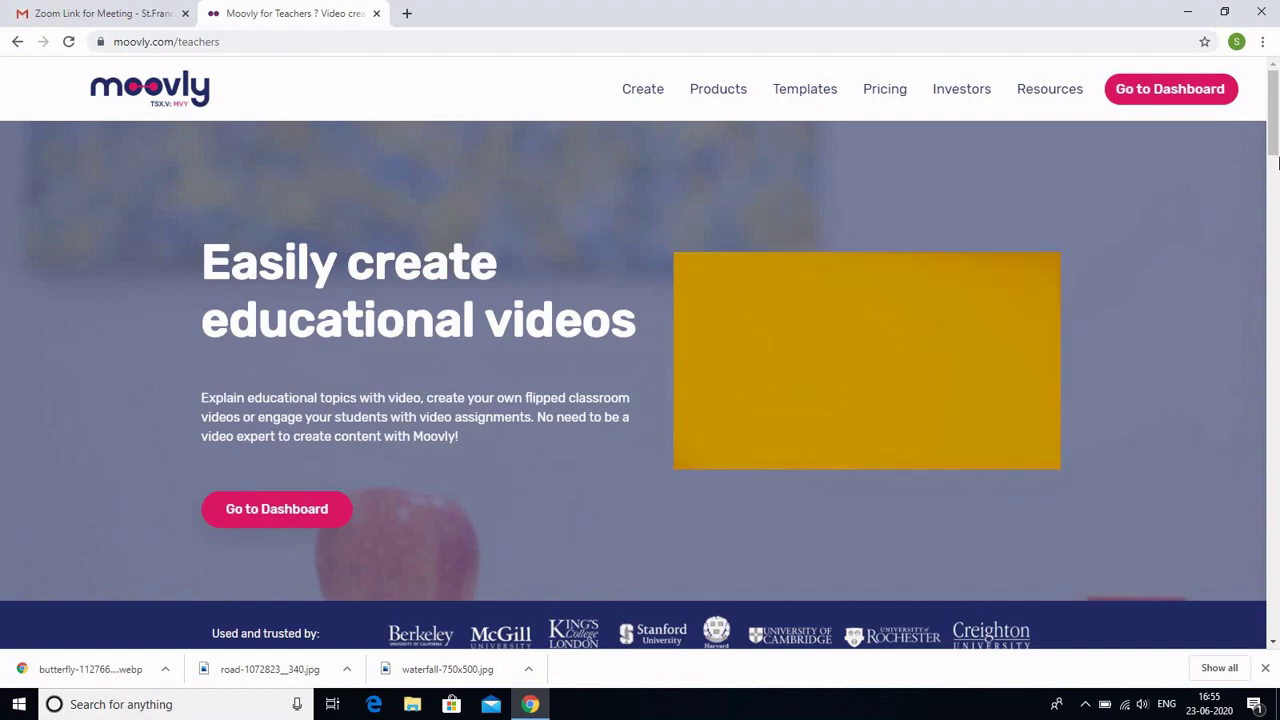
# Look through the teachers page, go to the dashboard and dismiss the summer sale banner
pyautogui.moveTo(1275, 138); pyautogui.dragTo(1275, 85)
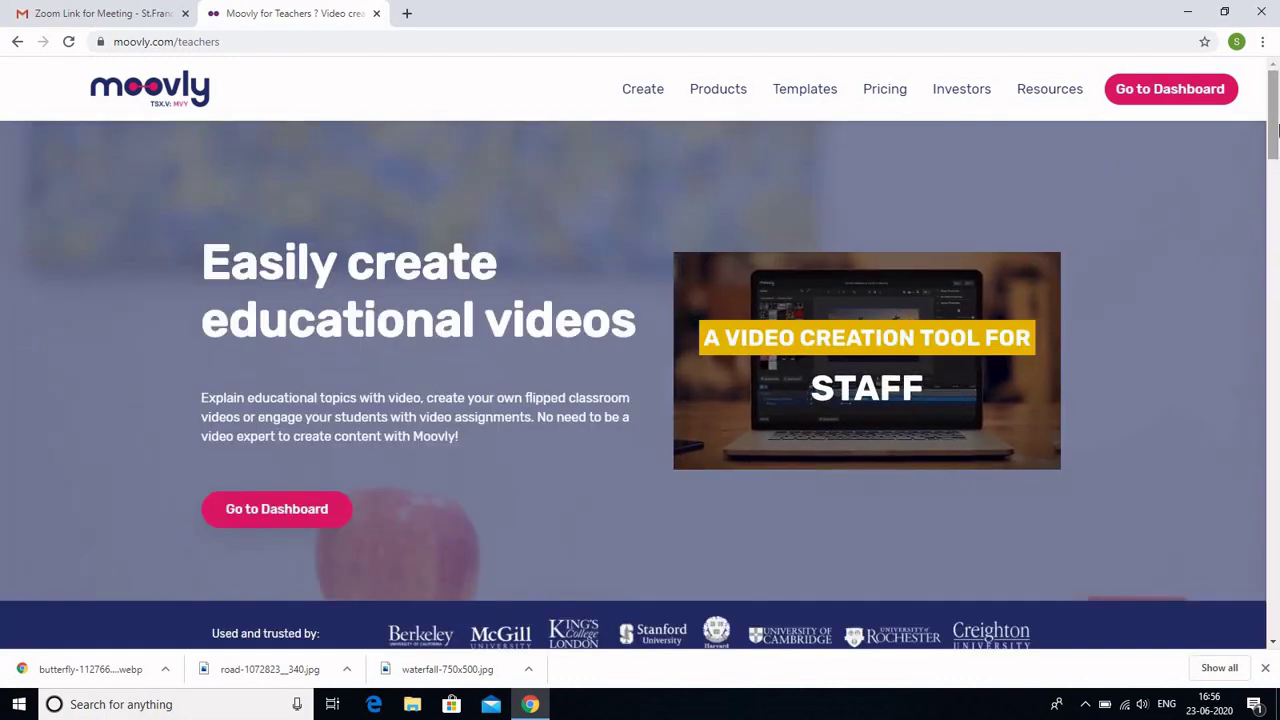
pyautogui.scroll(-3, 1276, 190)
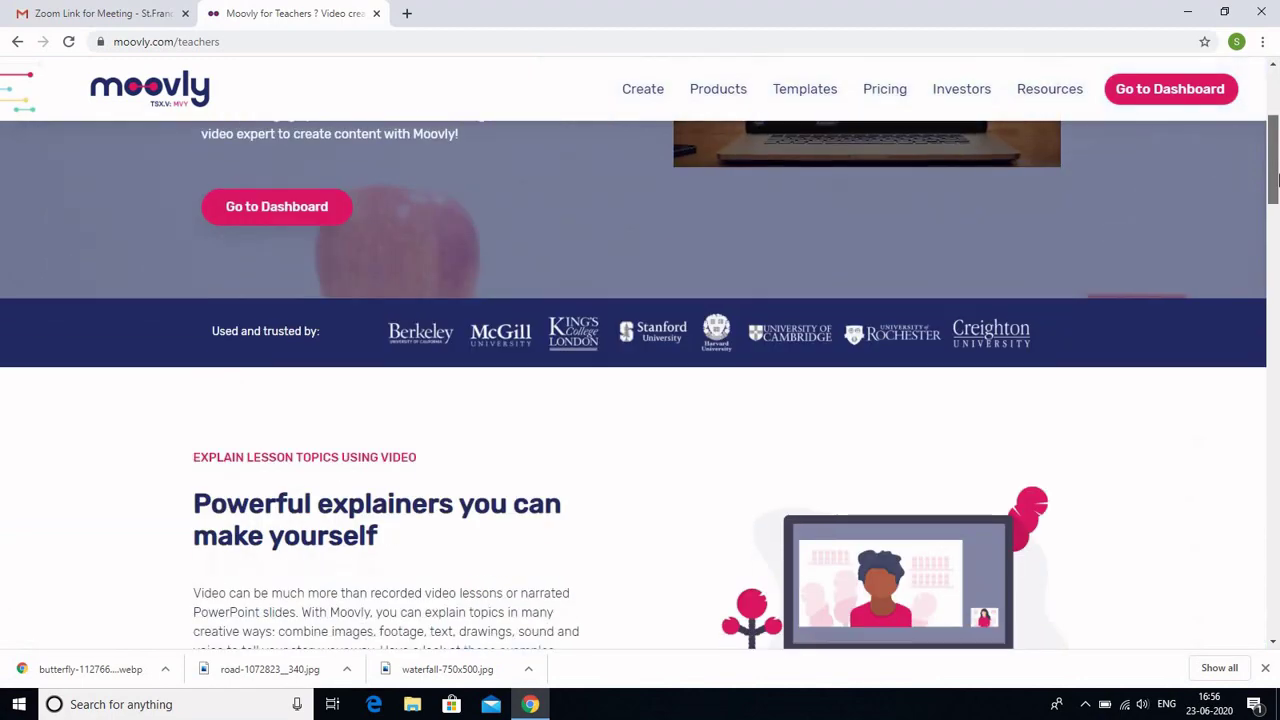
pyautogui.scroll(-6, 1277, 238)
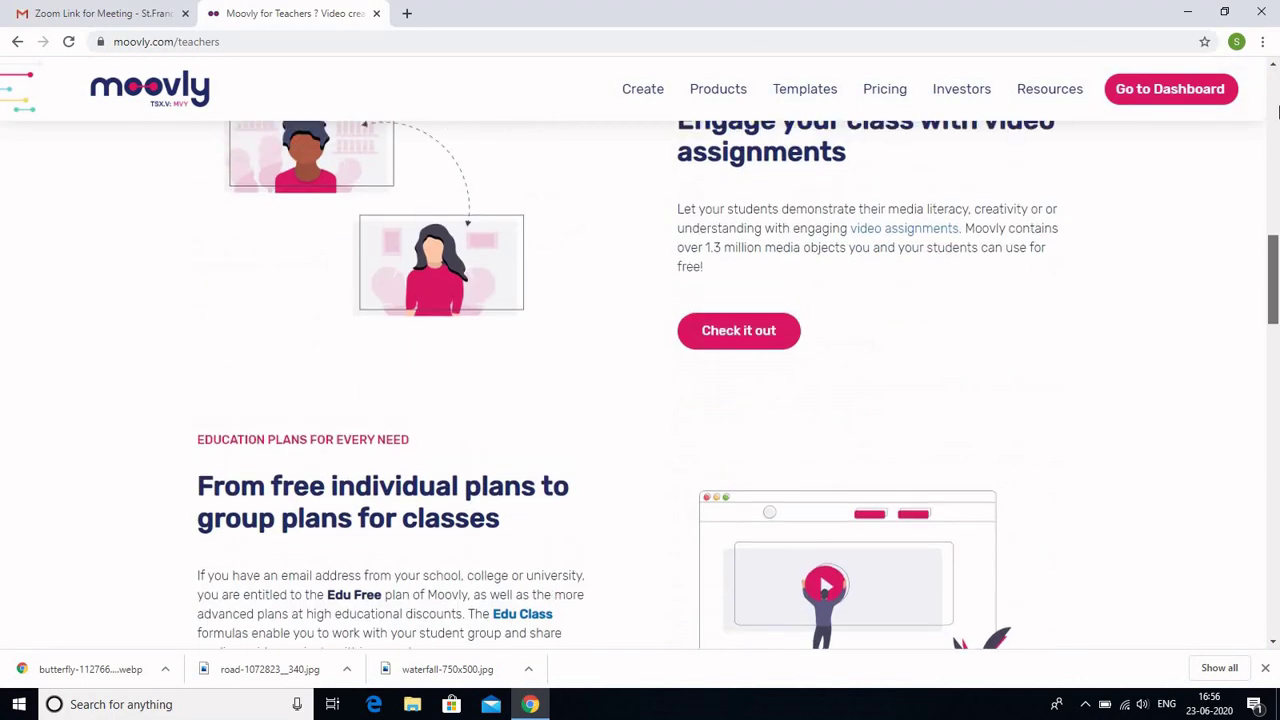
pyautogui.moveTo(1276, 280); pyautogui.dragTo(1276, 57)
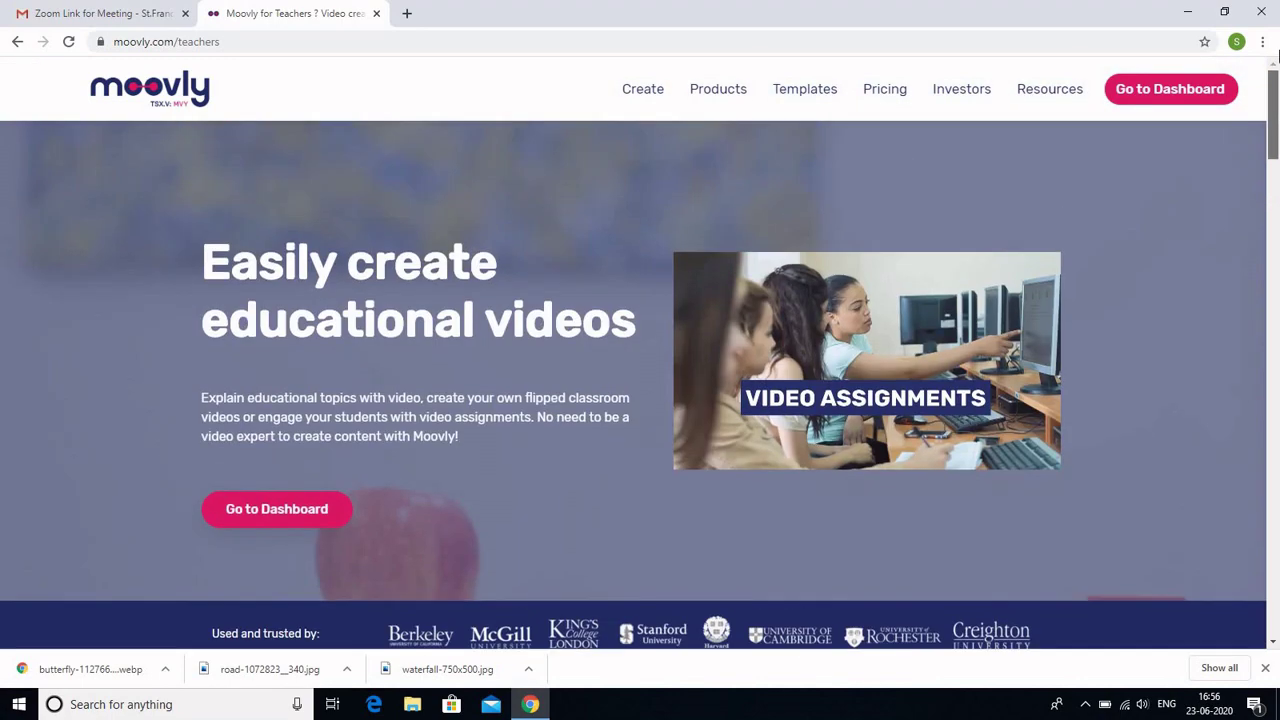
pyautogui.click(277, 515)
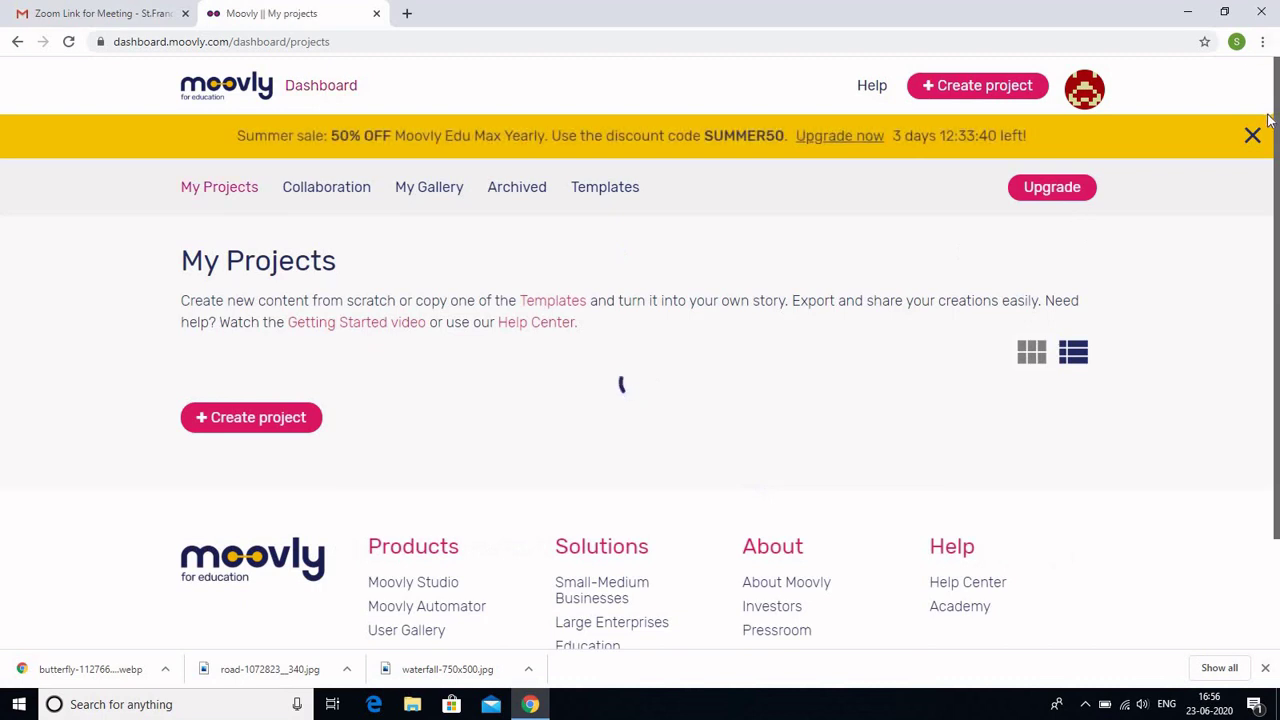
pyautogui.click(1253, 136)
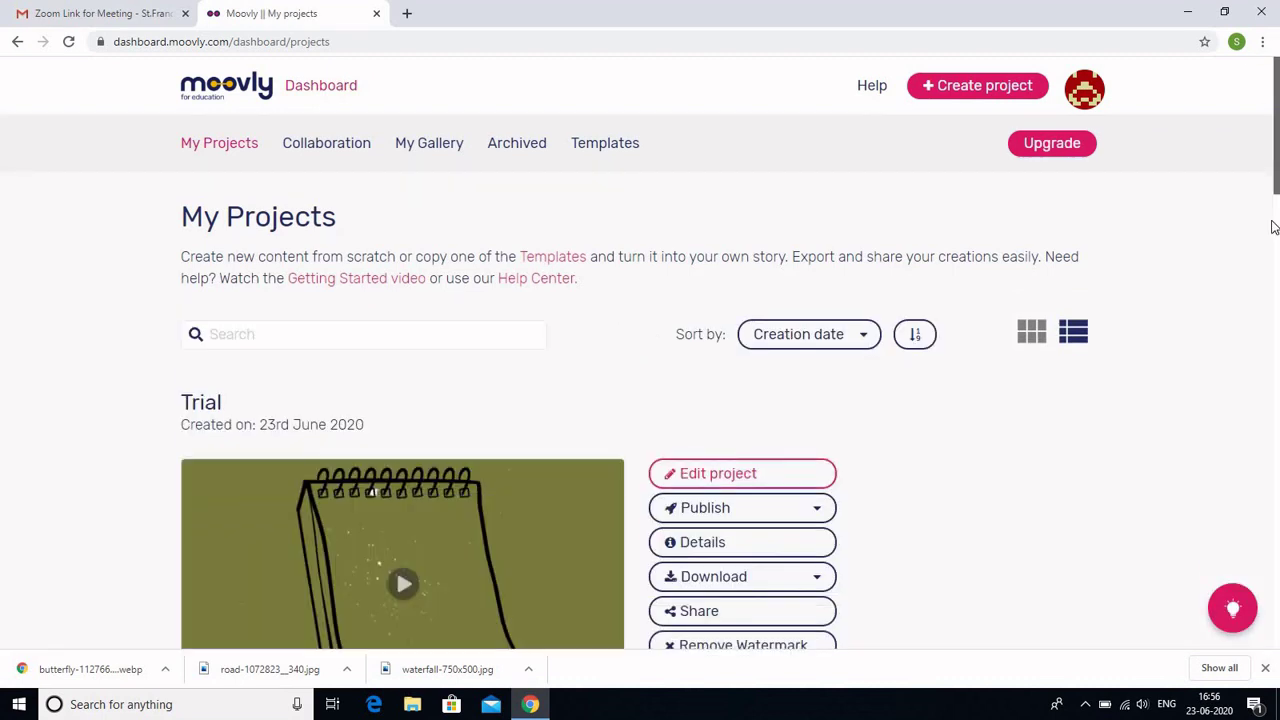
# Create a new project from scratch on a blank canvas
pyautogui.moveTo(1277, 203); pyautogui.dragTo(1277, 141)
pyautogui.click(973, 90)
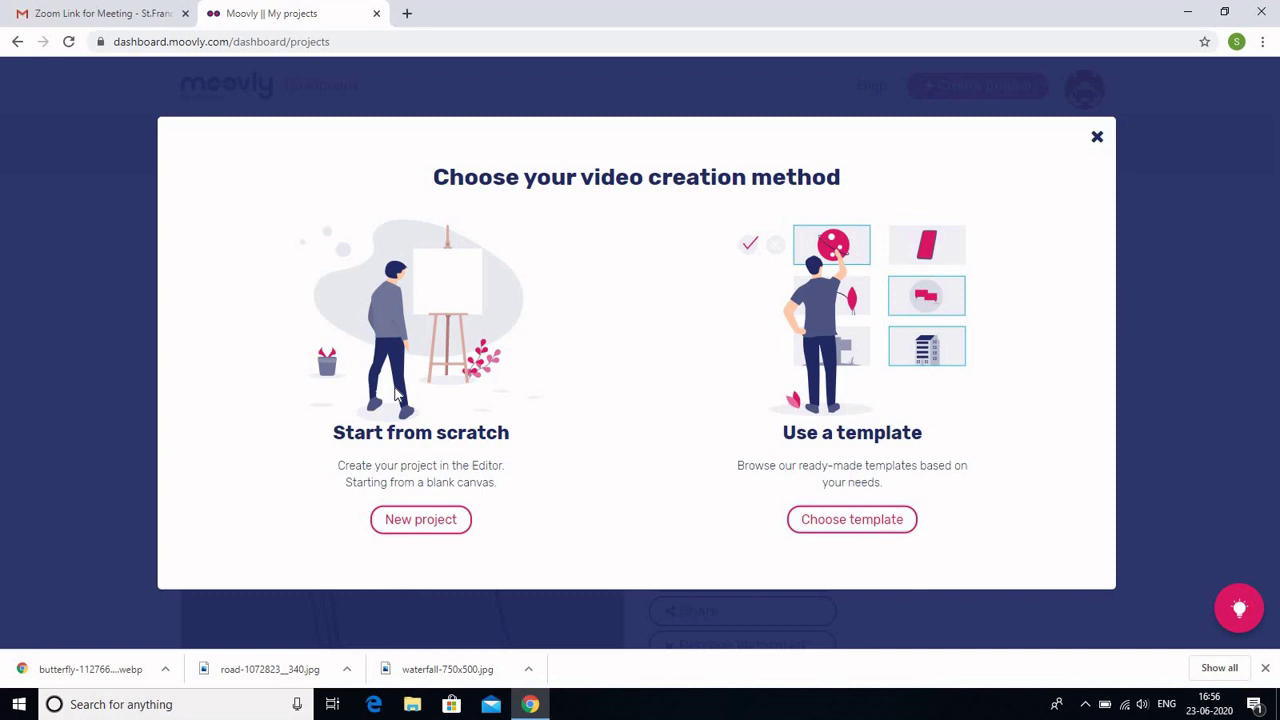
pyautogui.click(417, 522)
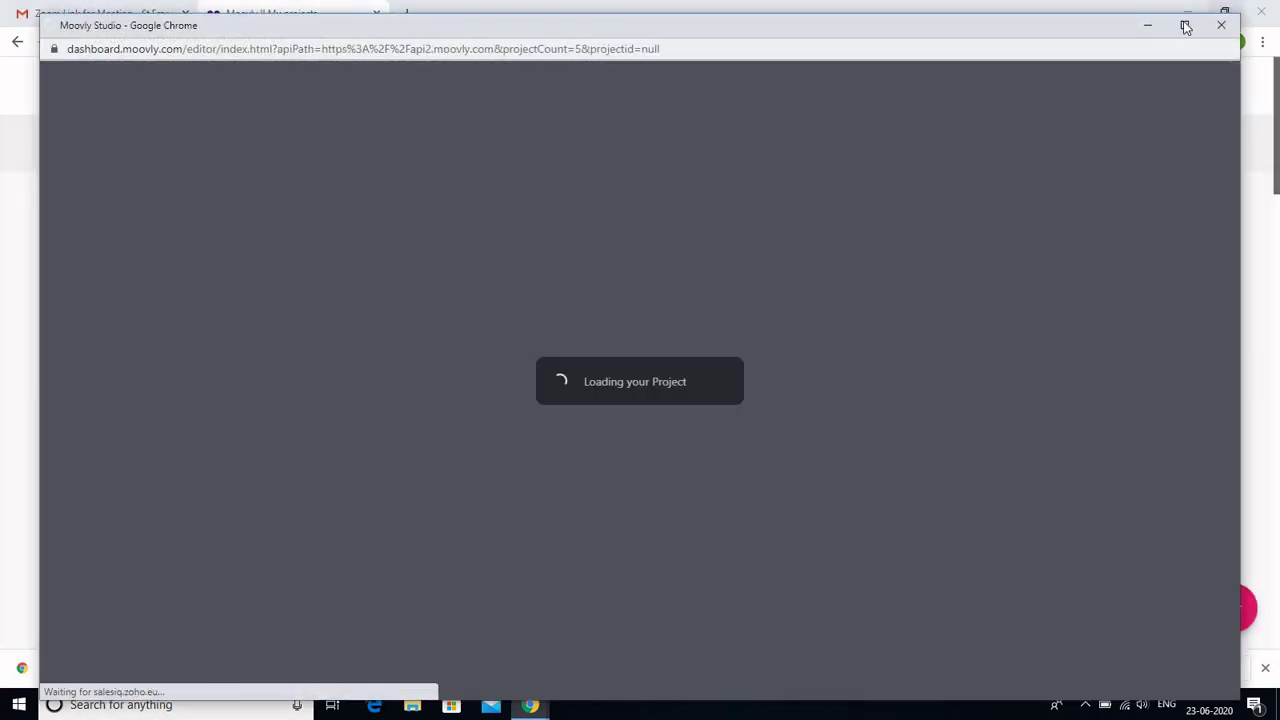
# Maximize the Moovly Studio editor window, decline the introductory walk-through and dismiss its reminder
pyautogui.click(1185, 26)
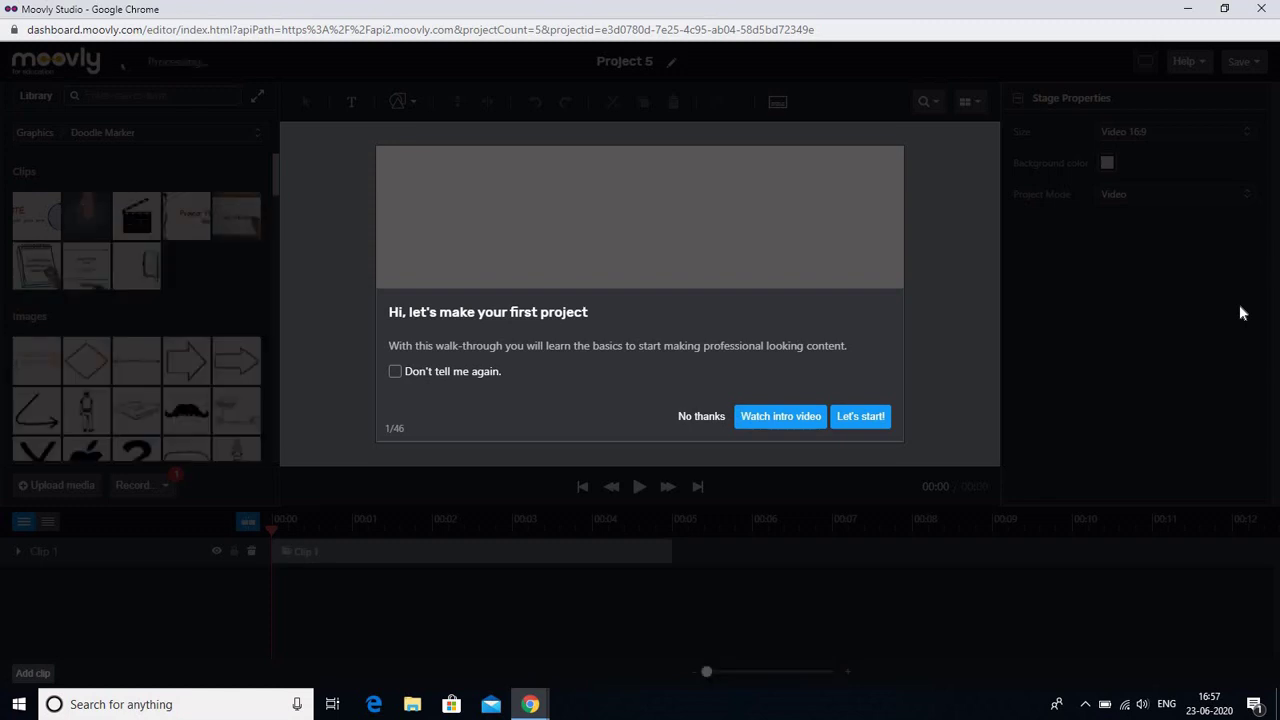
pyautogui.click(689, 418)
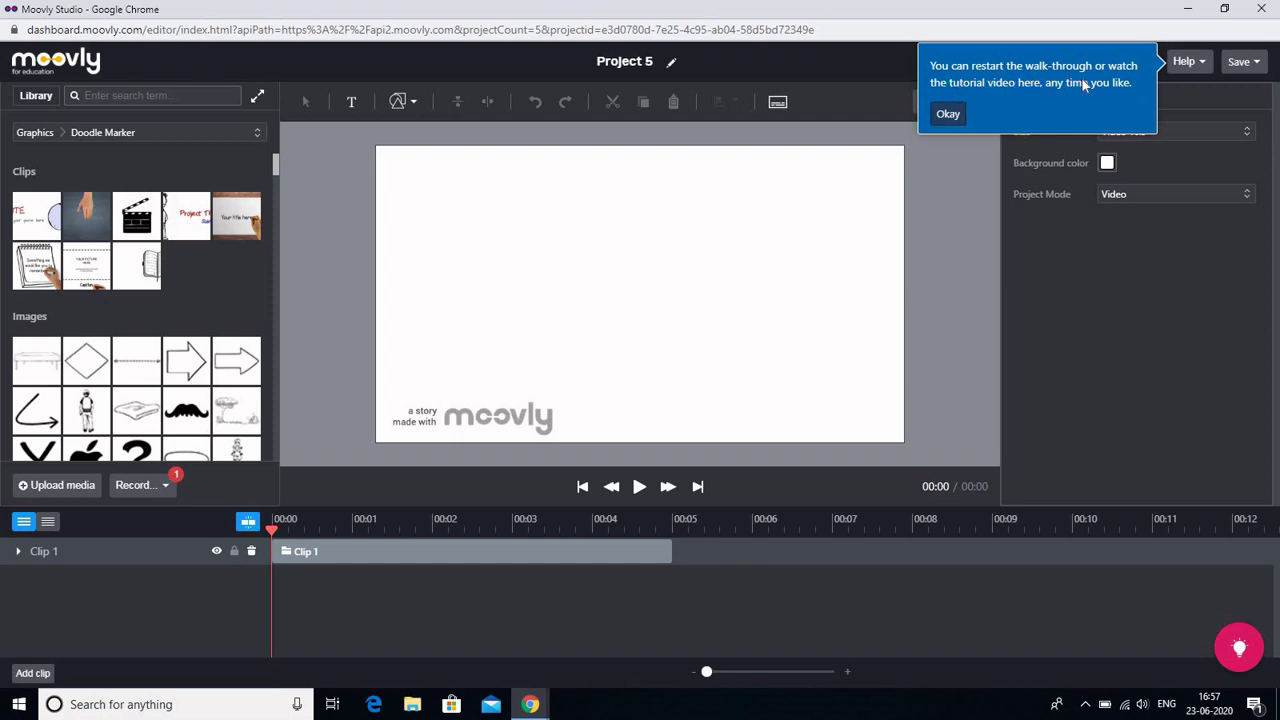
pyautogui.click(948, 114)
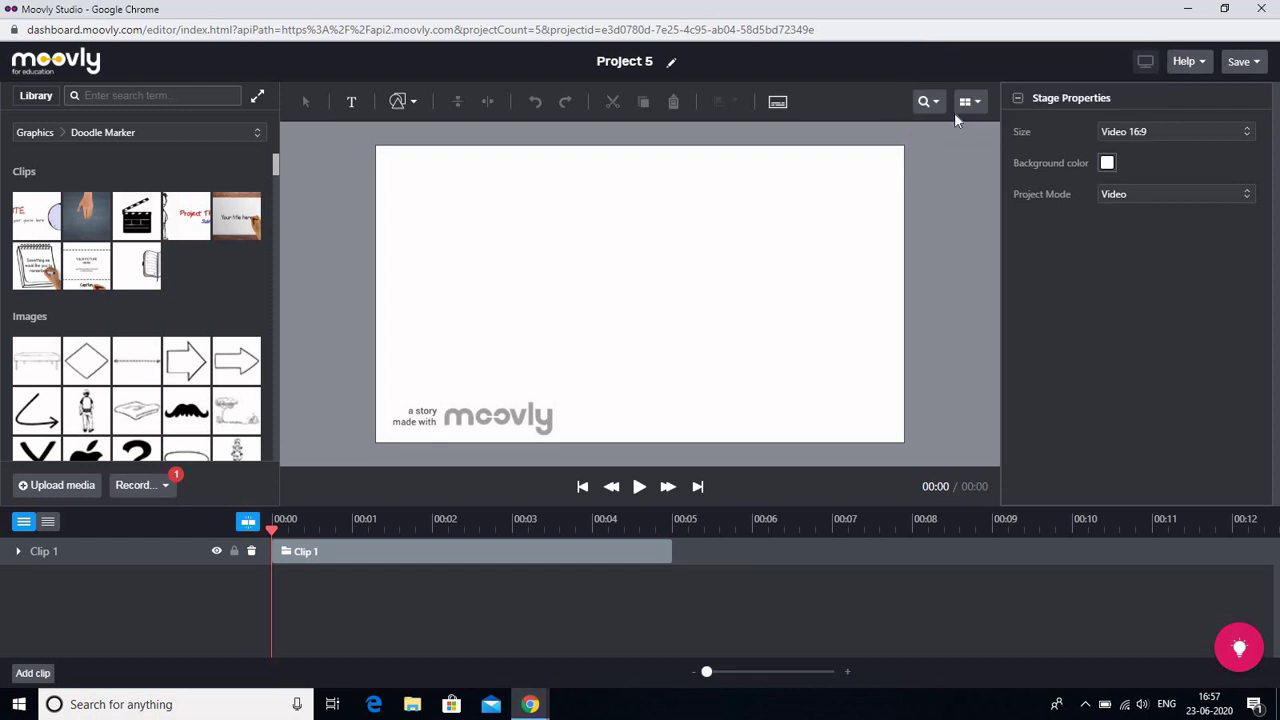
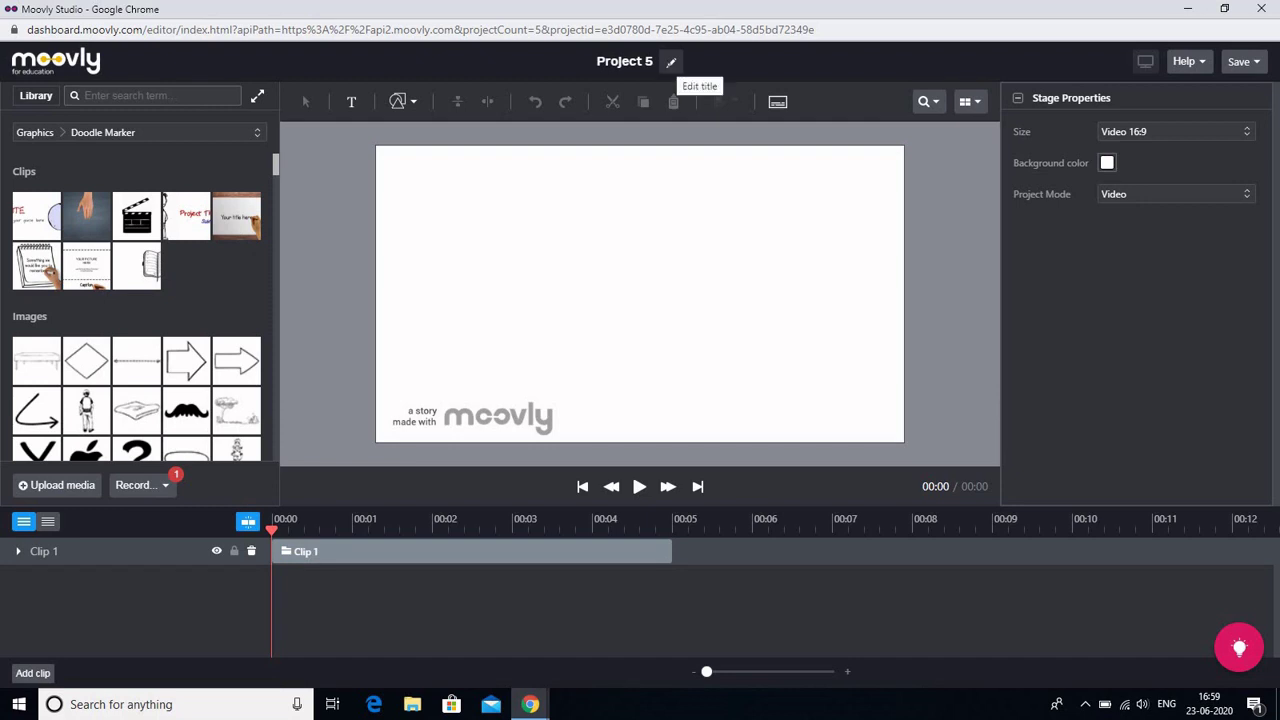
# Rename the project as FDP 111
pyautogui.click(671, 64)
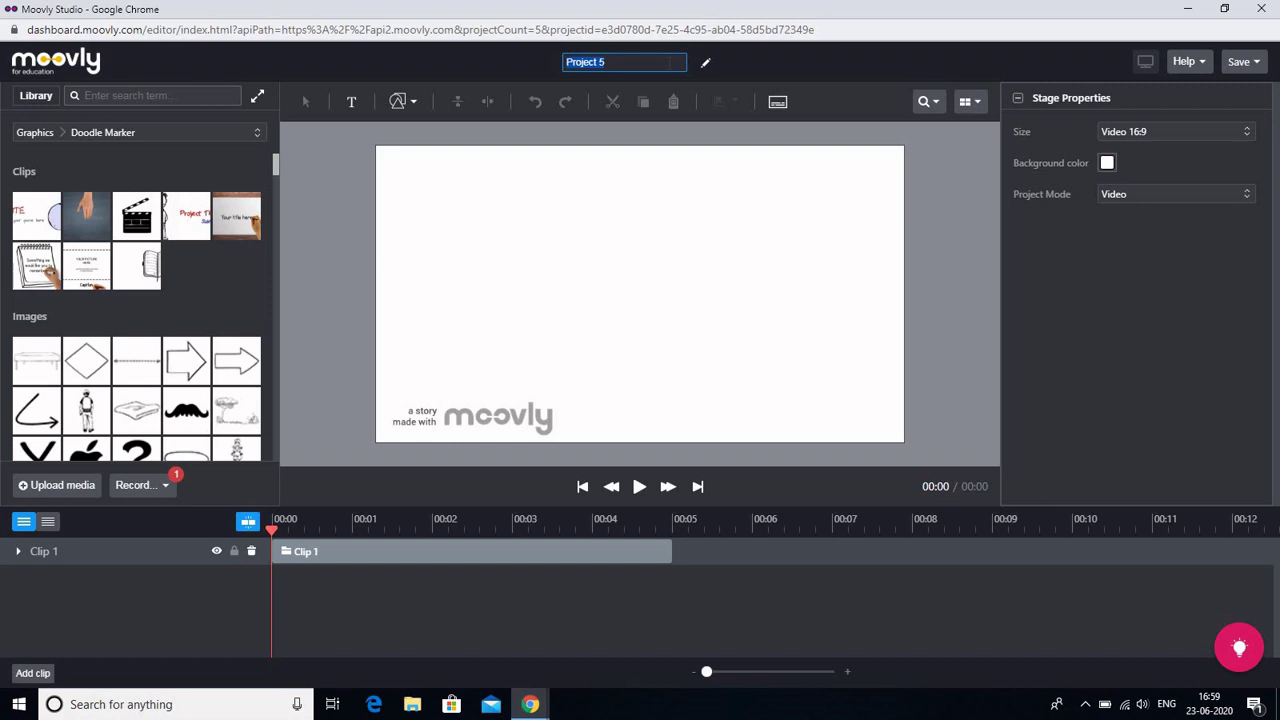
pyautogui.write('FDP 111')
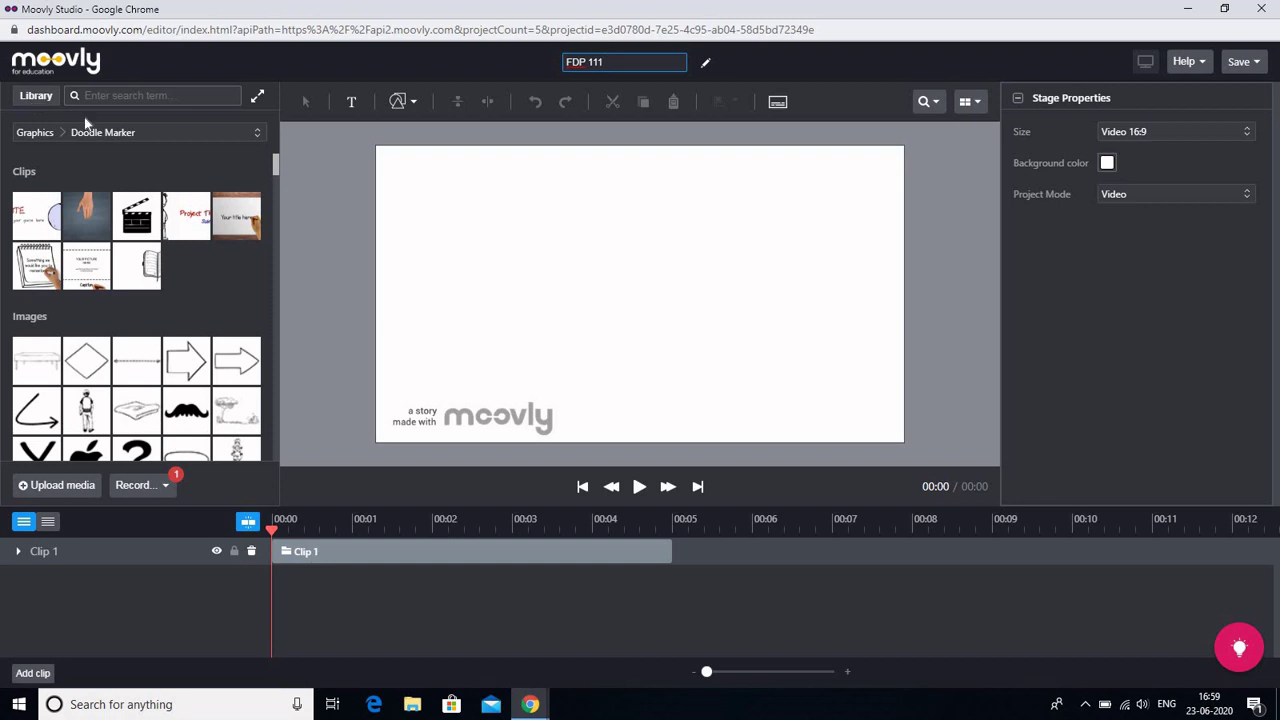
pyautogui.click(258, 134)
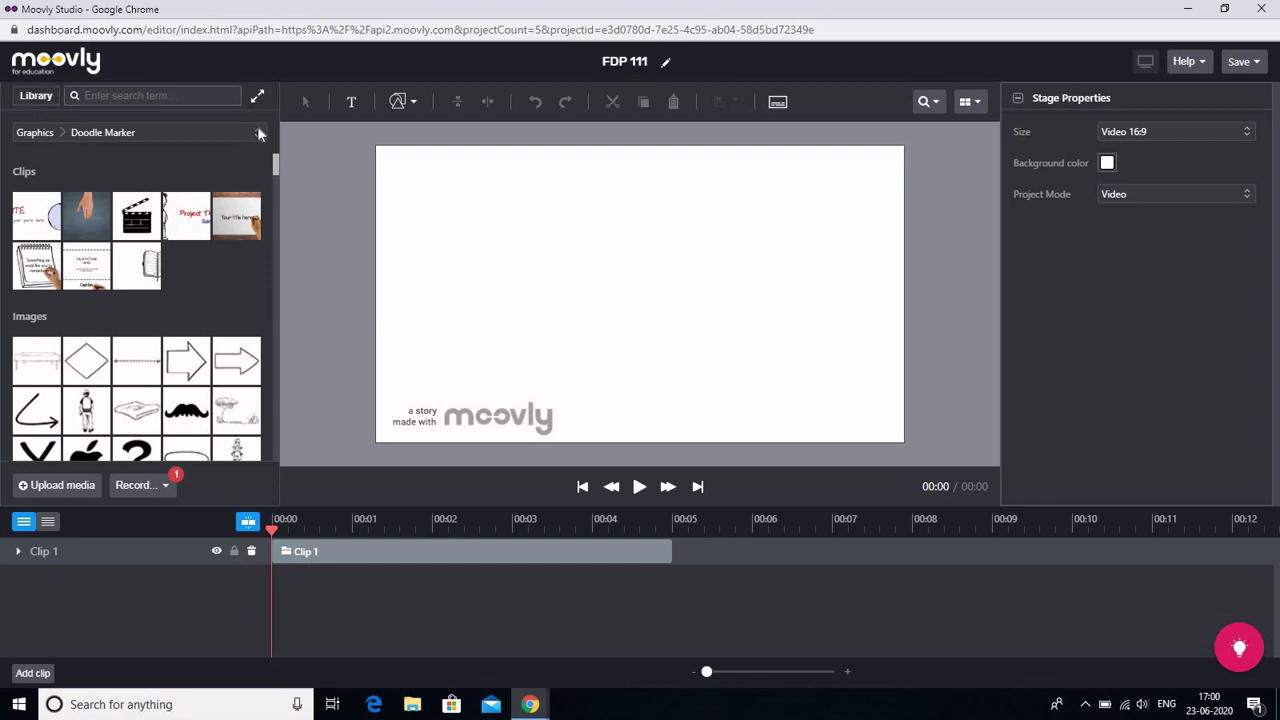
# Switch the media library to the Motion Graphics collection under Graphics
pyautogui.click(257, 130)
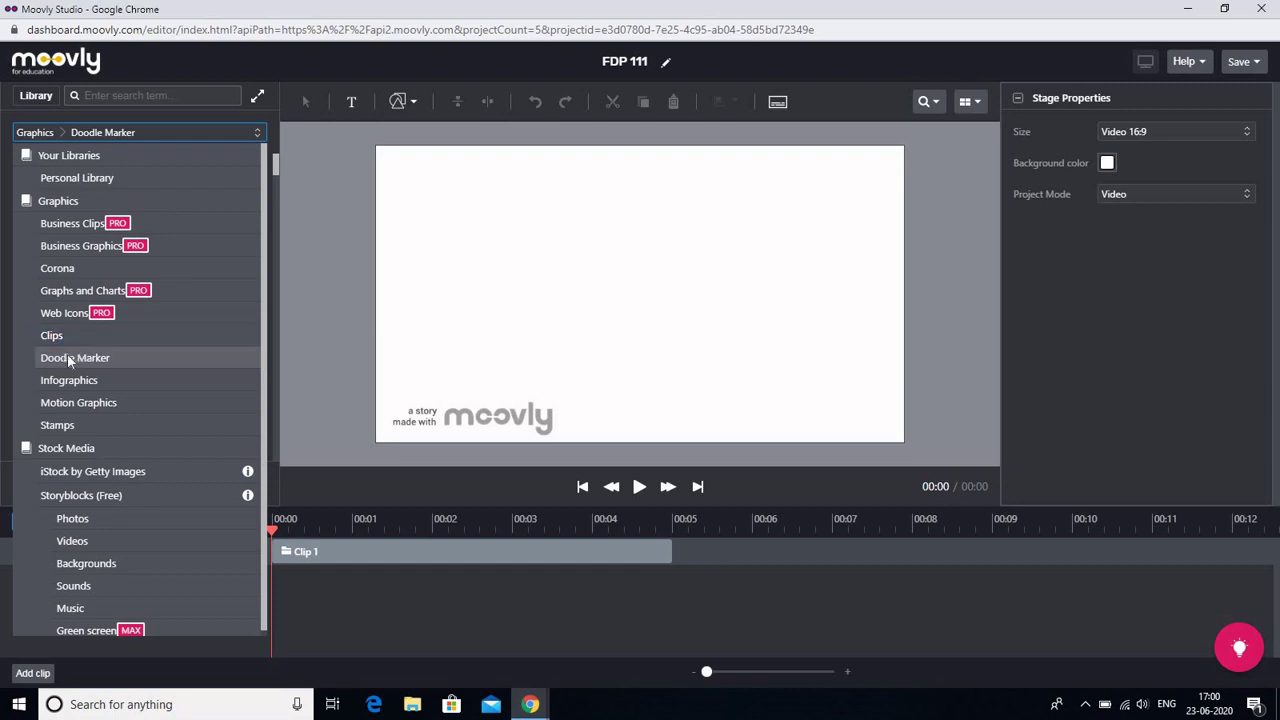
pyautogui.click(65, 402)
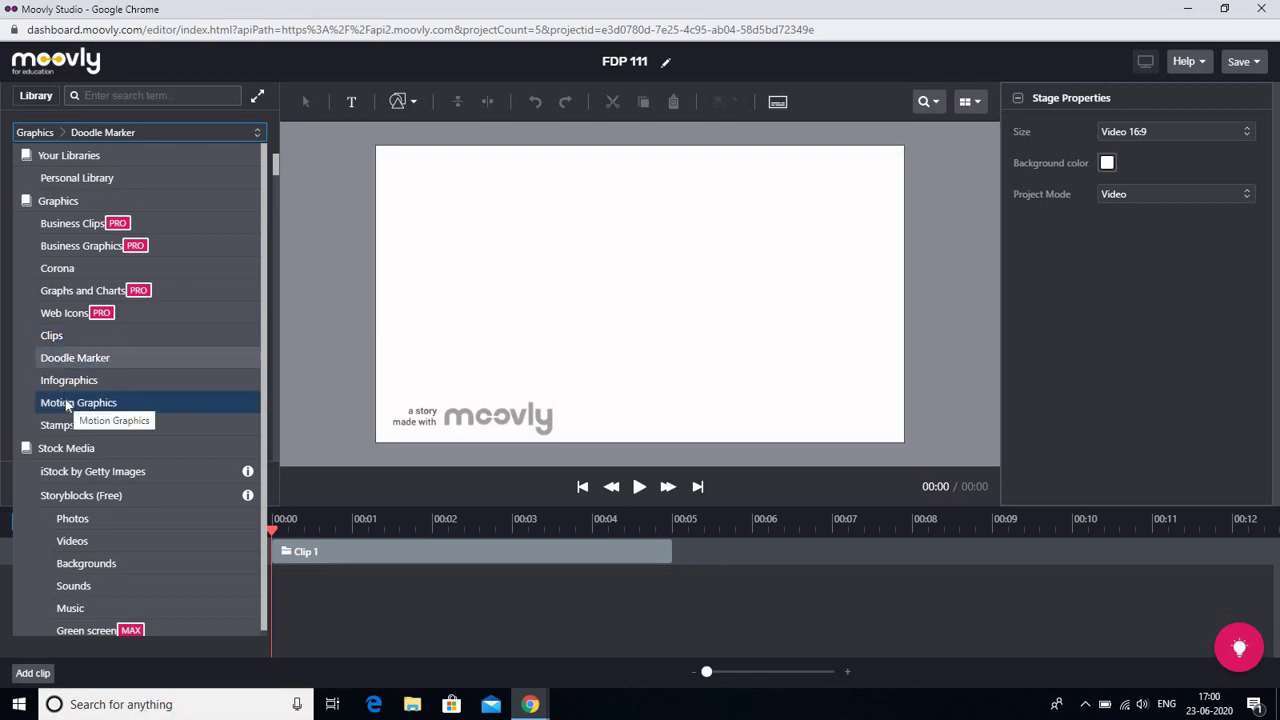
pyautogui.click(65, 402)
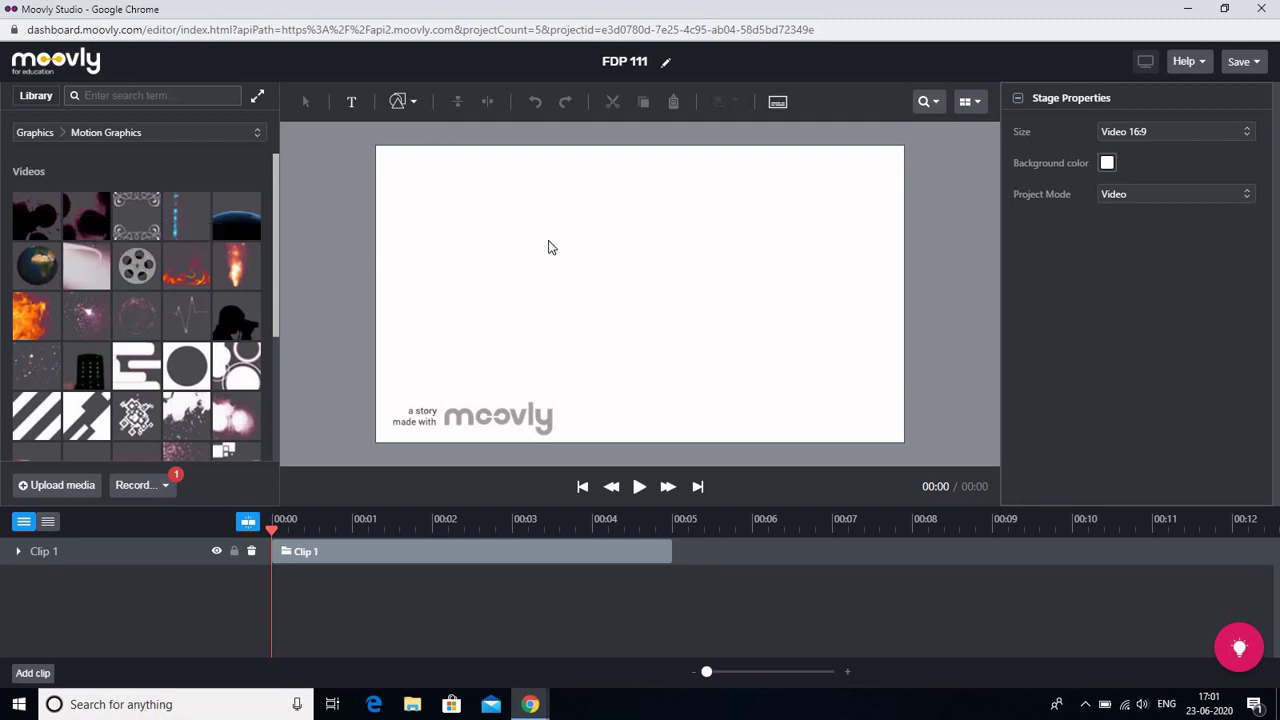
# Preview the rotating earth, film reel and fire banner videos from the Motion Graphics library
pyautogui.click(39, 268)
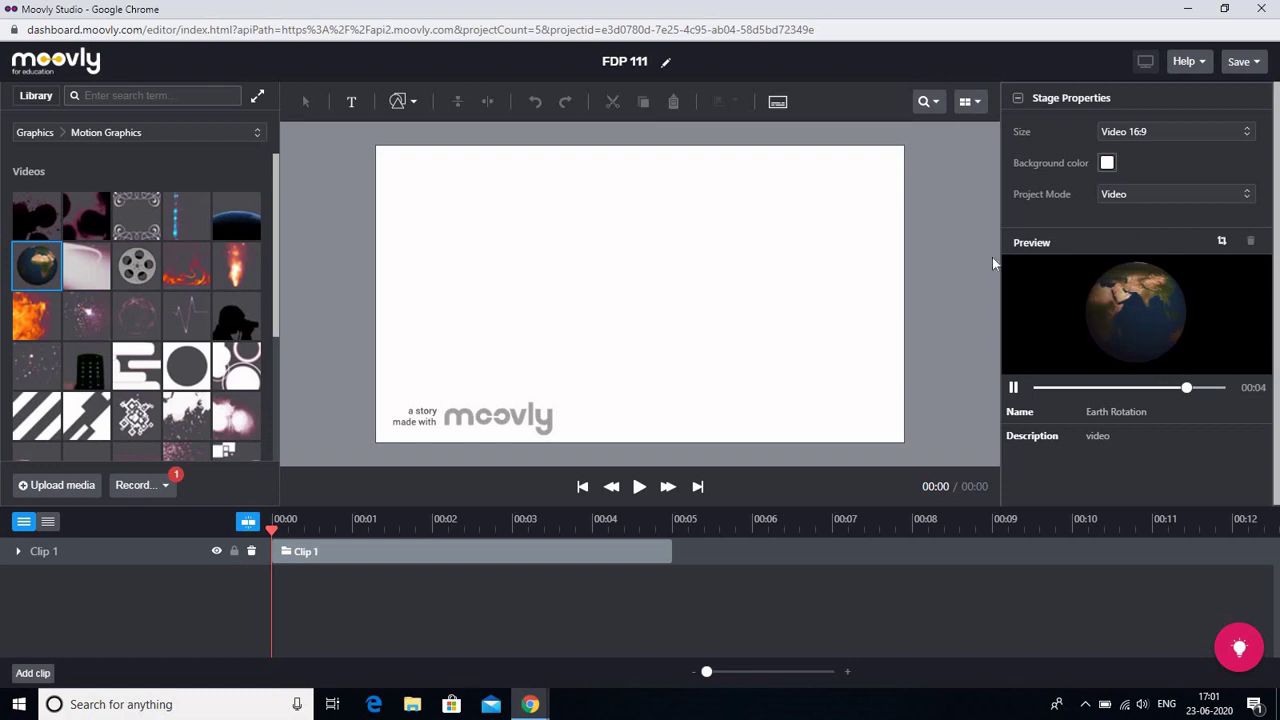
pyautogui.click(138, 266)
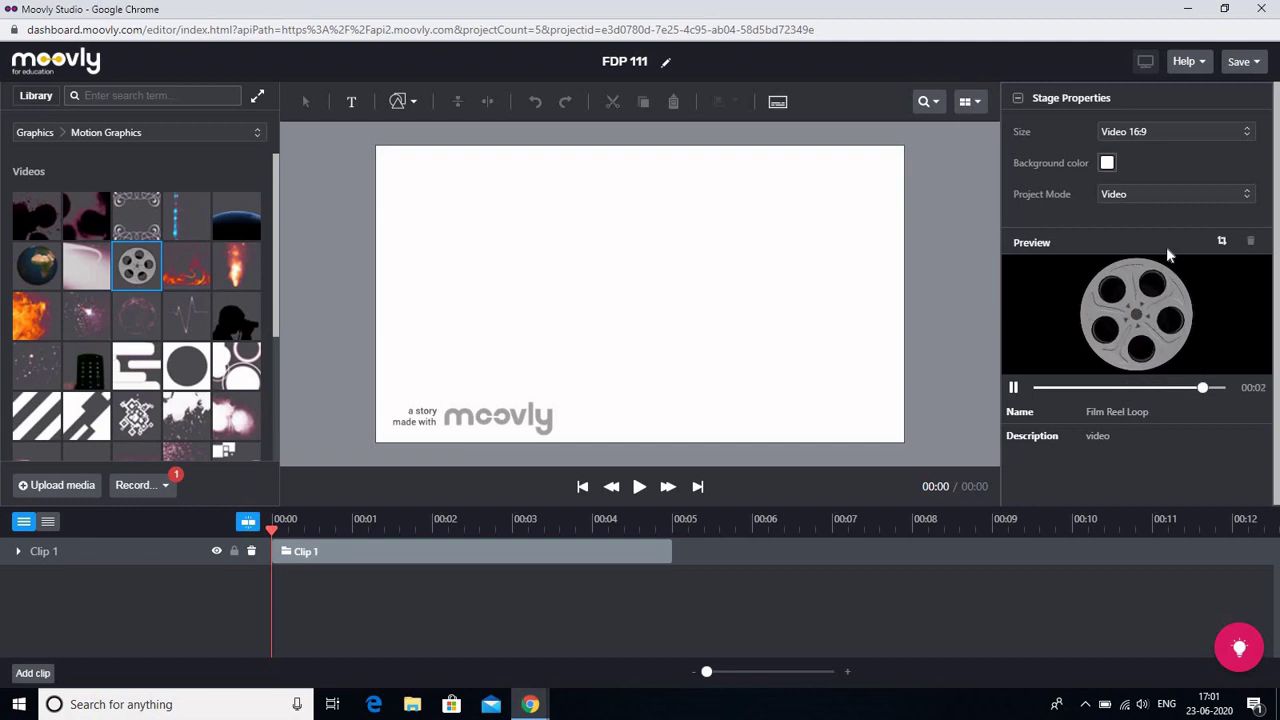
pyautogui.click(182, 279)
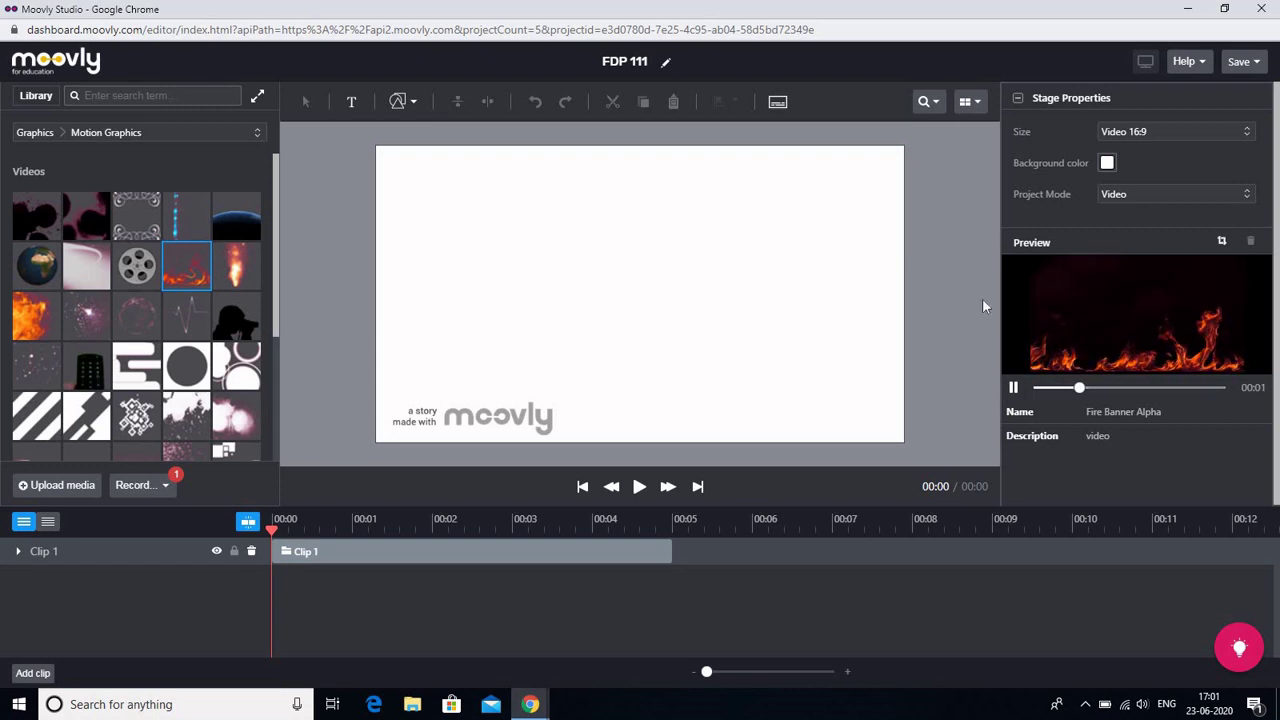
# Add the Earth Rotation video to the stage and accept the transparent video warning
pyautogui.click(30, 266)
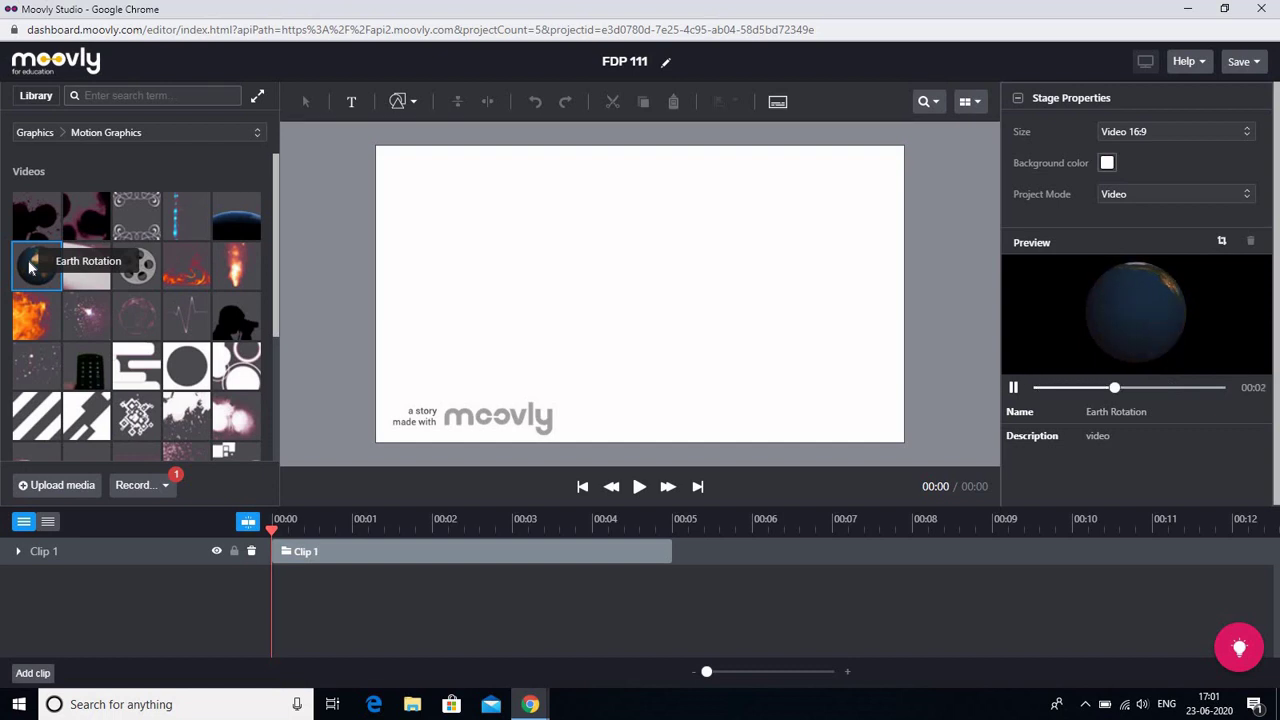
pyautogui.moveTo(76, 266); pyautogui.dragTo(522, 233)
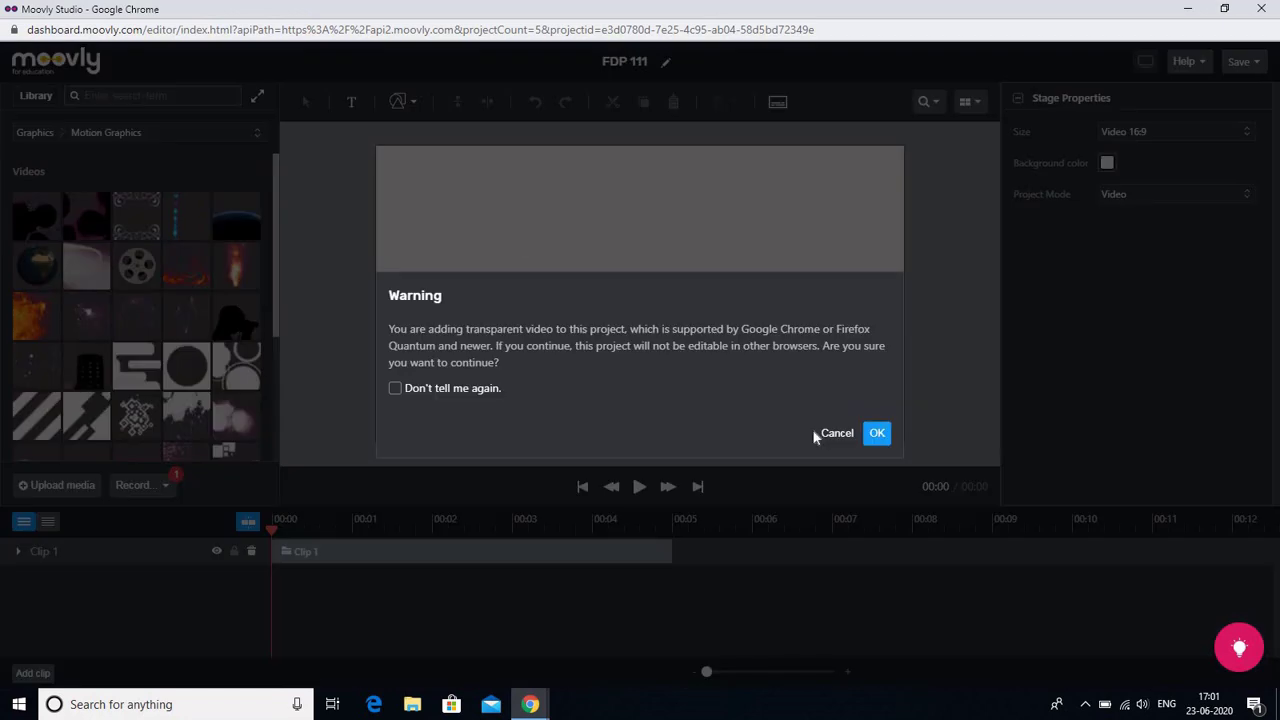
pyautogui.click(876, 434)
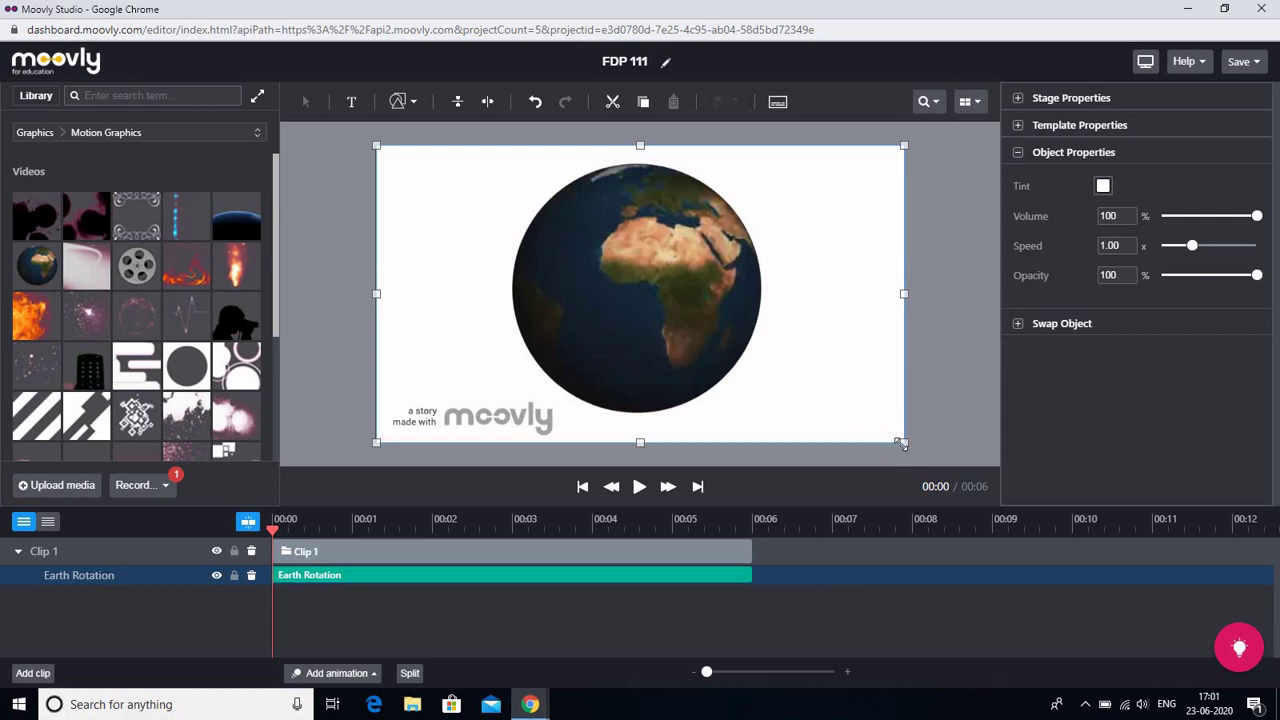
# Shrink the Earth Rotation video to about half the stage width and place it in the upper middle of the stage
pyautogui.moveTo(901, 443); pyautogui.dragTo(663, 346)
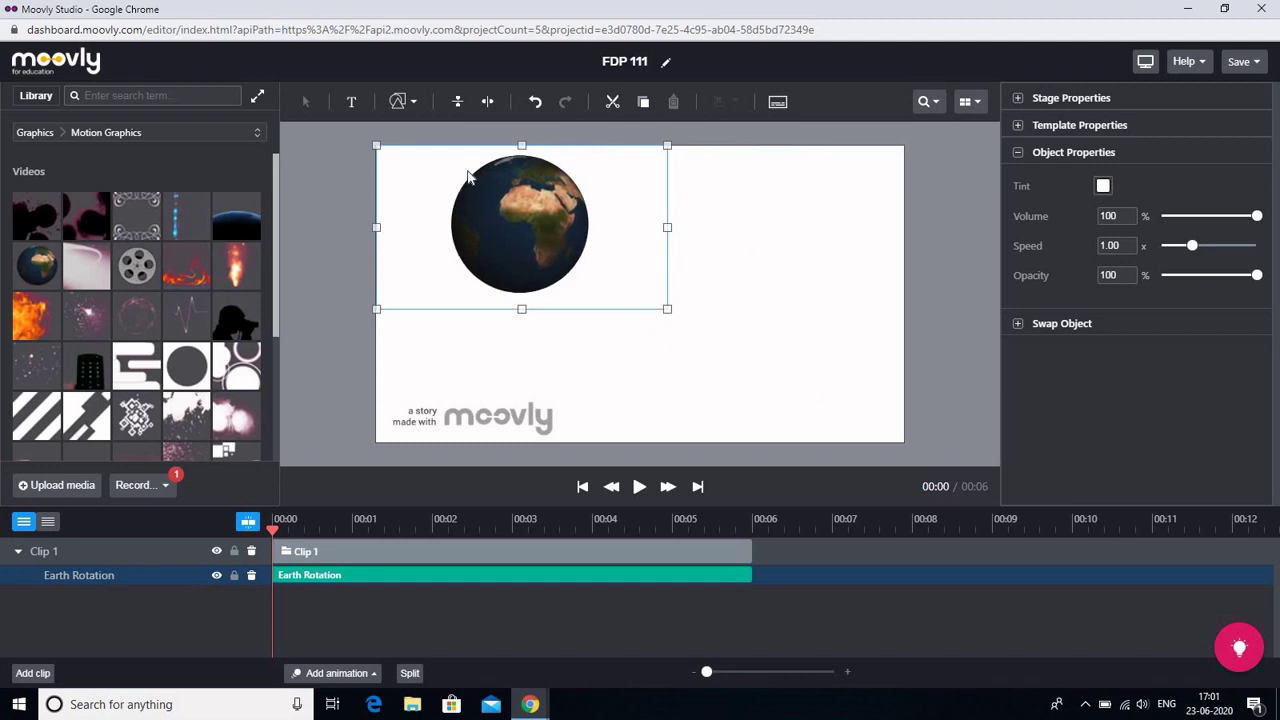
pyautogui.moveTo(471, 186); pyautogui.dragTo(580, 284)
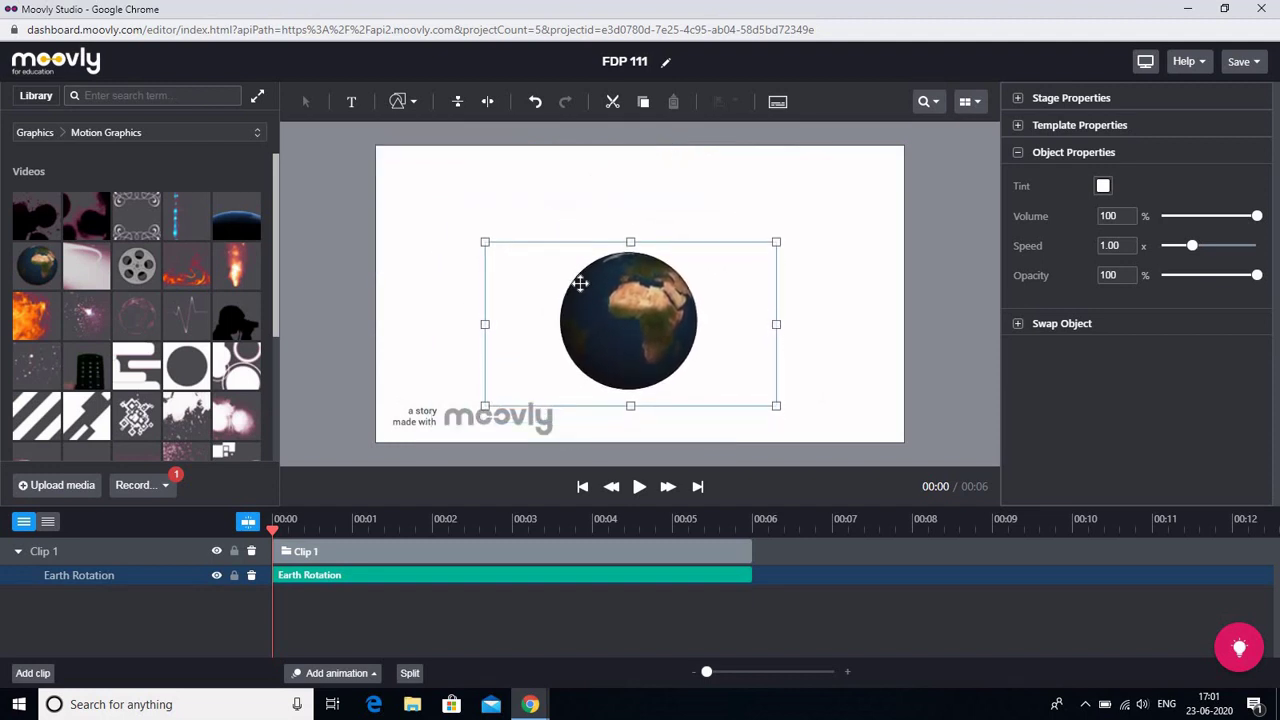
pyautogui.click(826, 290)
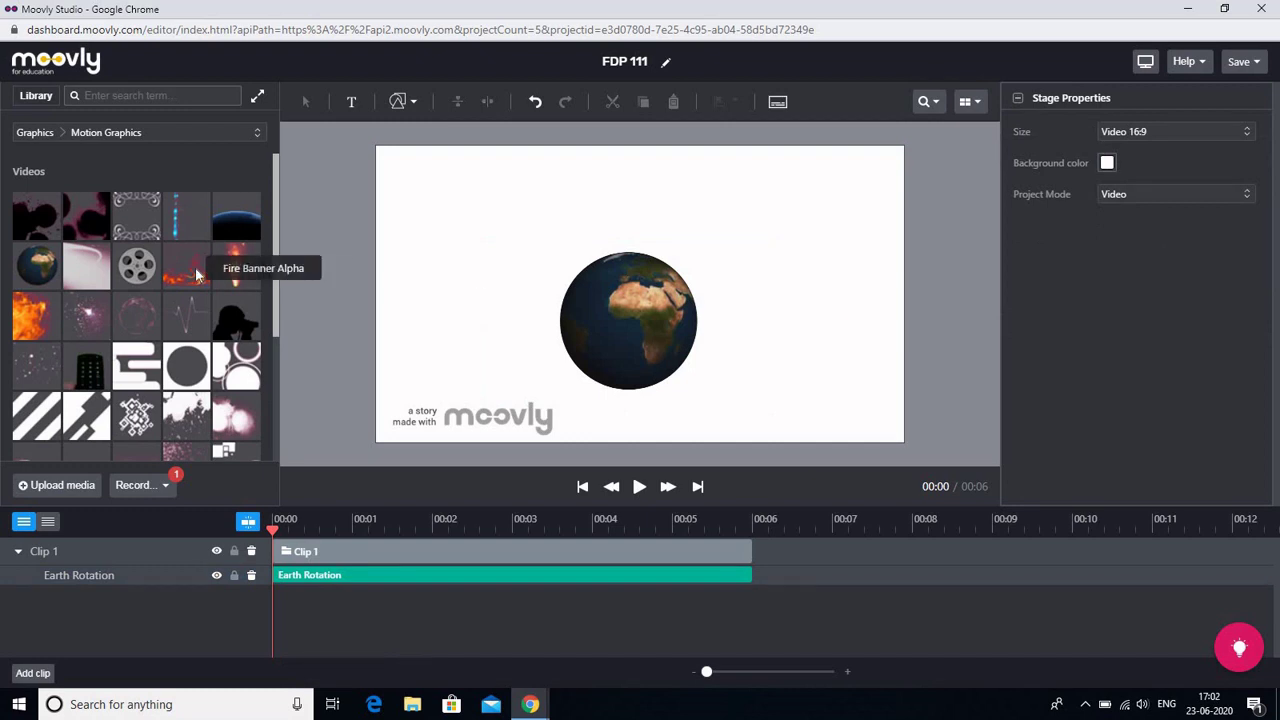
pyautogui.click(613, 320)
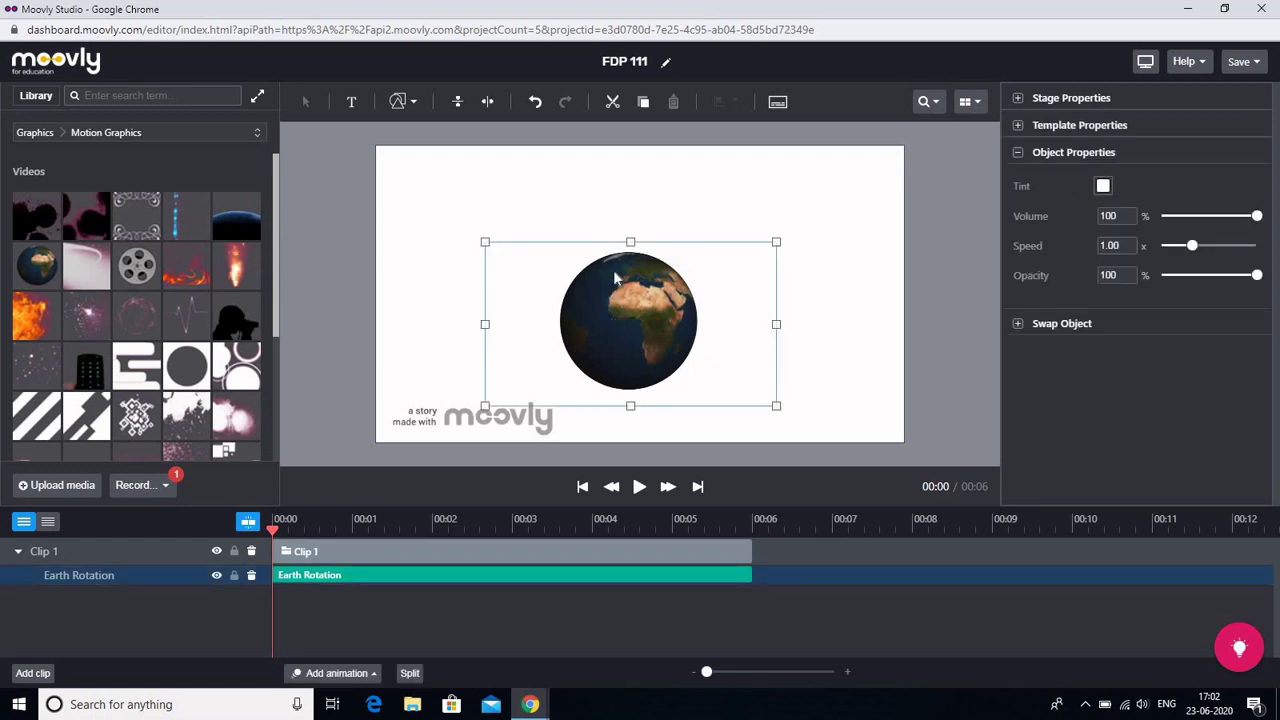
pyautogui.moveTo(615, 280); pyautogui.dragTo(613, 214)
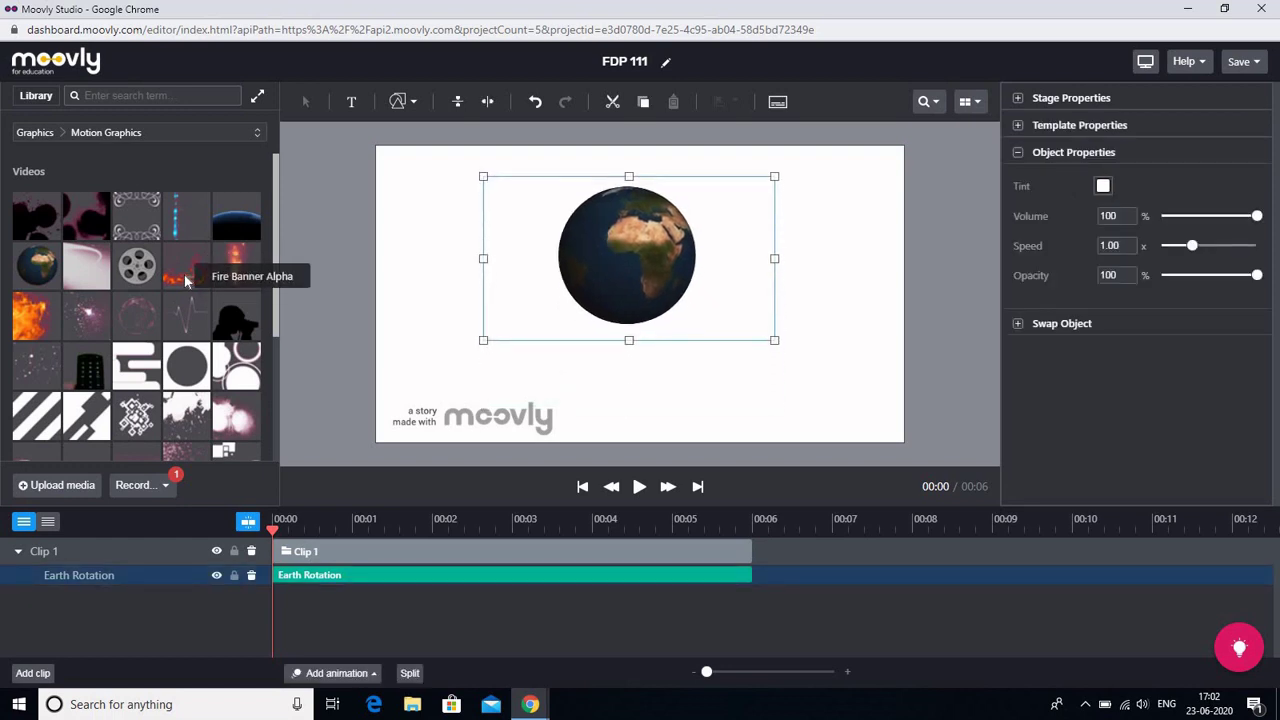
# Add the Fire Banner Alpha video to the stage and accept the transparent video warning
pyautogui.moveTo(186, 282); pyautogui.dragTo(427, 398)
pyautogui.click(877, 431)
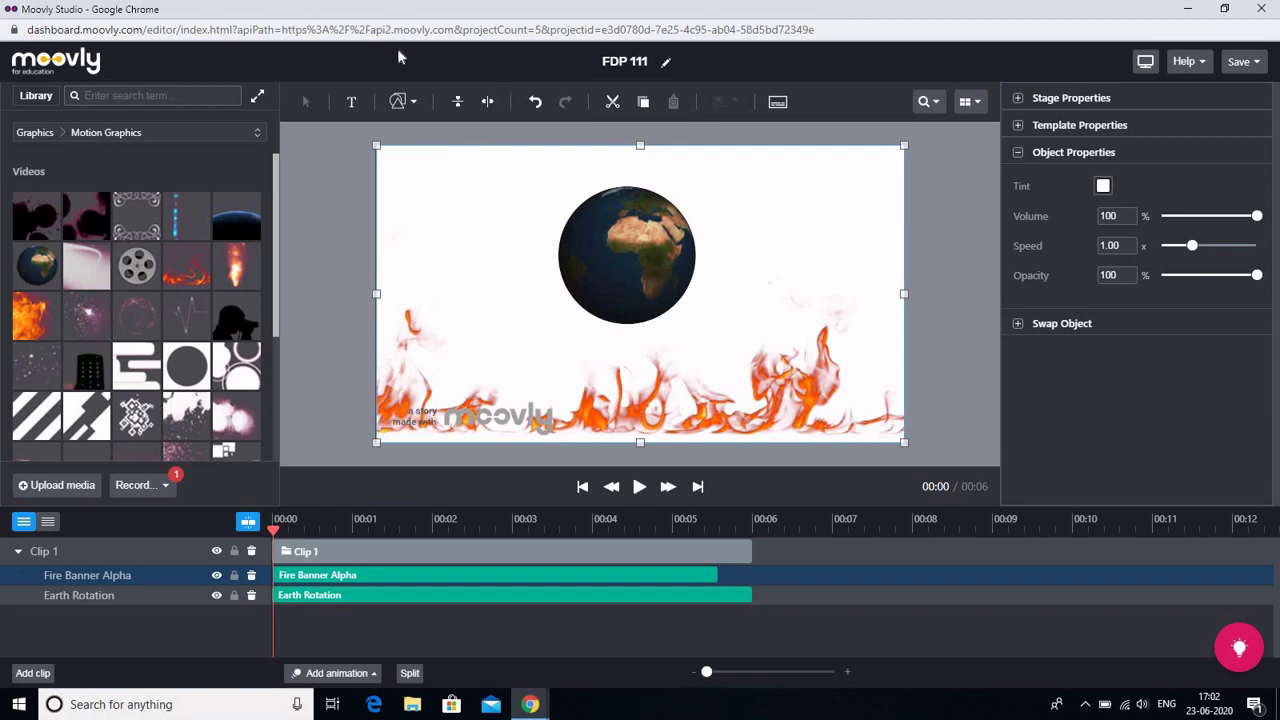
# Add a text object reading "Let us all pray for Mother Earth" above the globe near the stage's upper edge
pyautogui.click(351, 104)
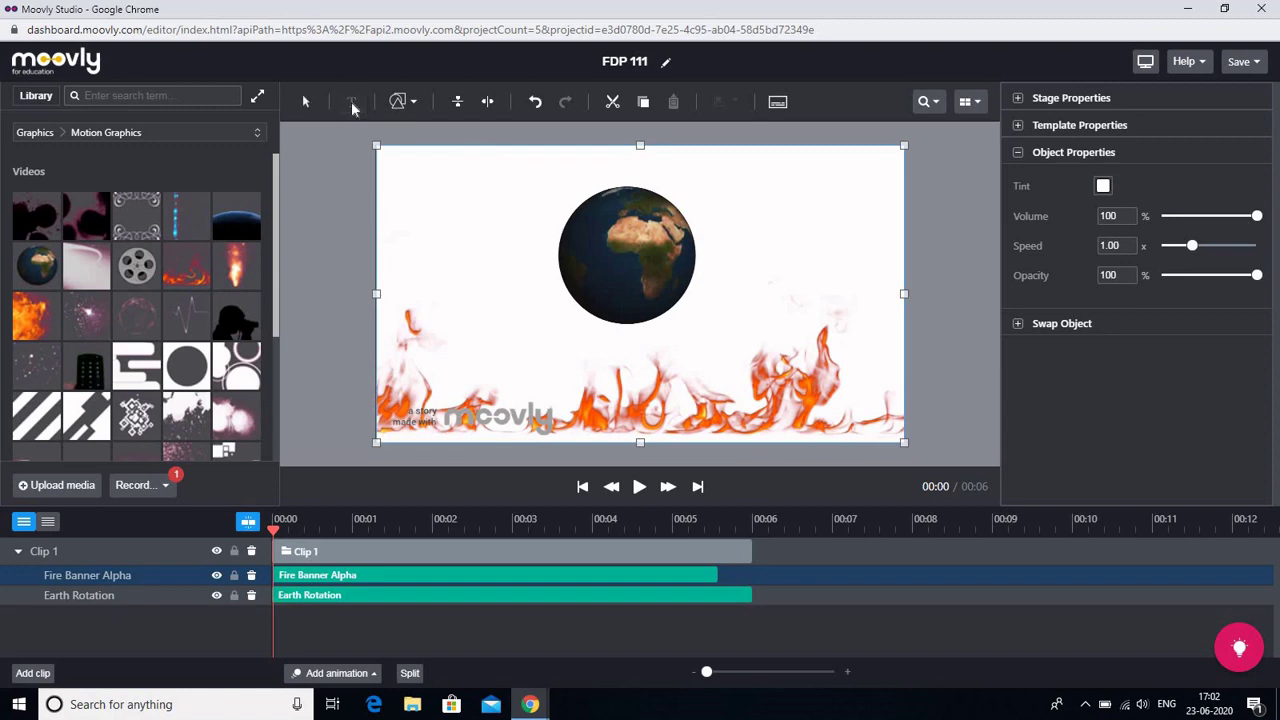
pyautogui.click(446, 165)
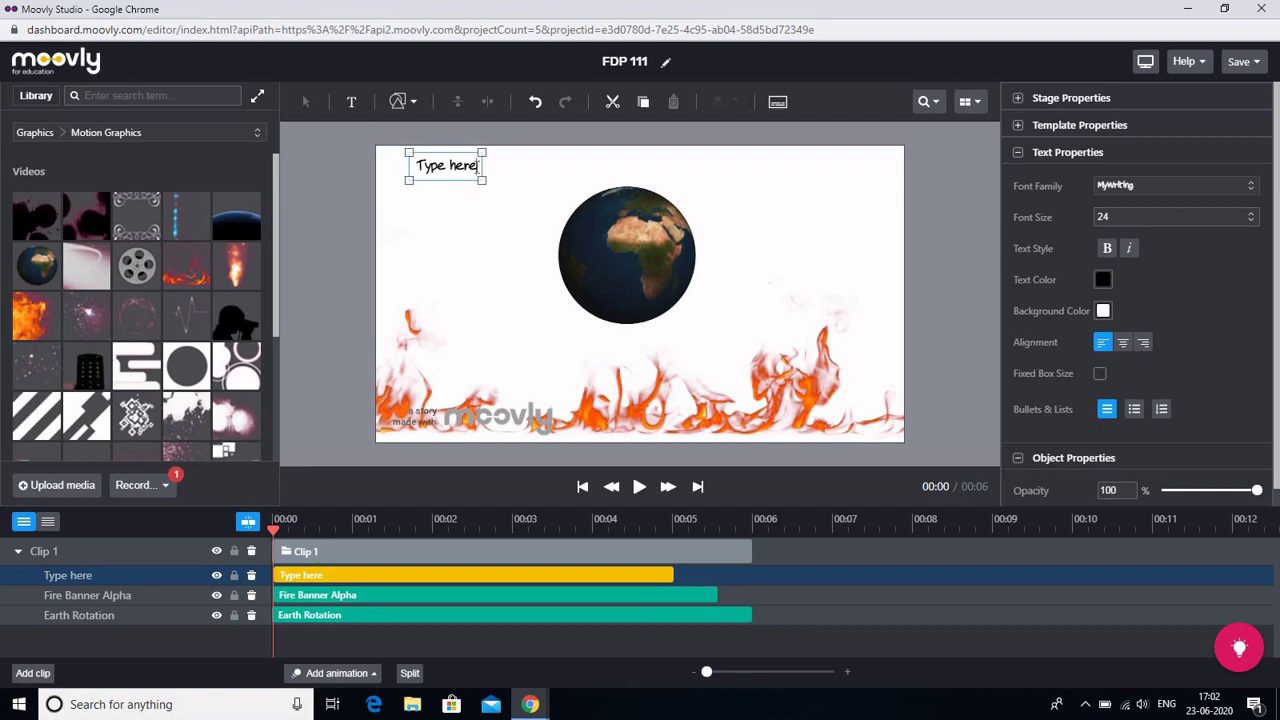
pyautogui.press('BackSpace')
pyautogui.press('BackSpace')
pyautogui.press('BackSpace')
pyautogui.press('BackSpace')
pyautogui.press('BackSpace')
pyautogui.press('BackSpace')
pyautogui.press('BackSpace')
pyautogui.press('BackSpace')
pyautogui.press('BackSpace')
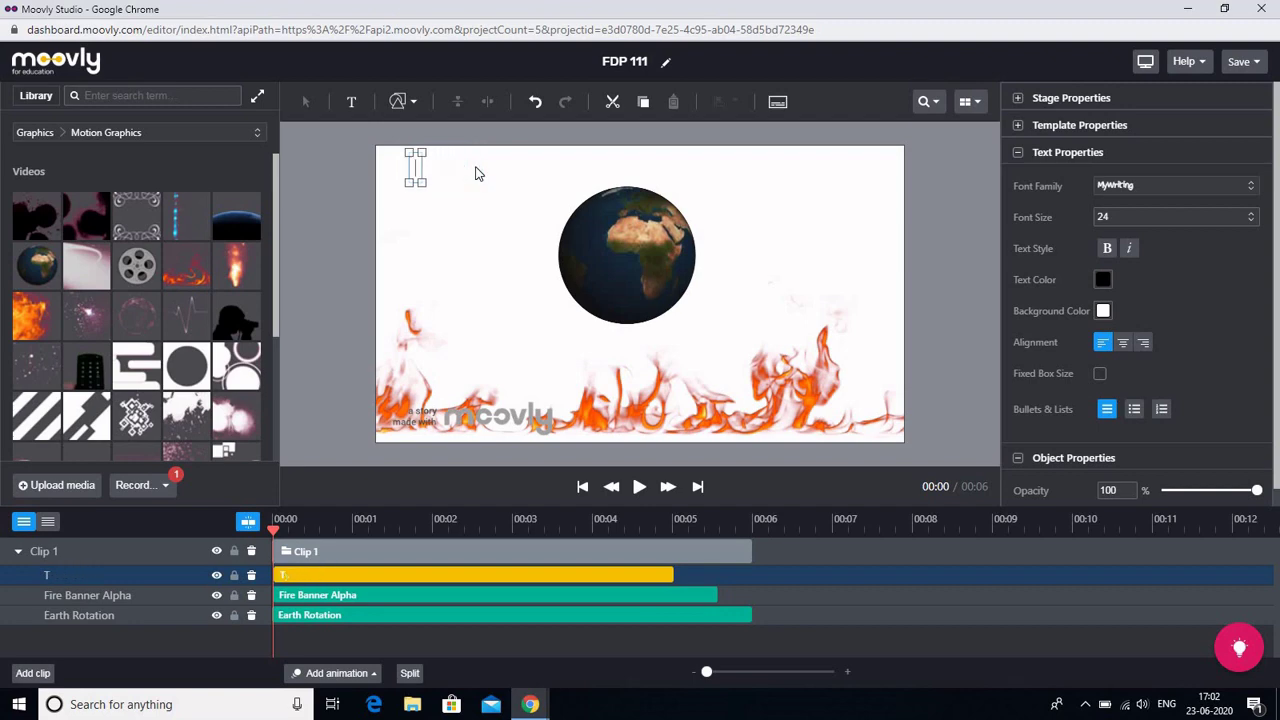
pyautogui.write('Let us a')
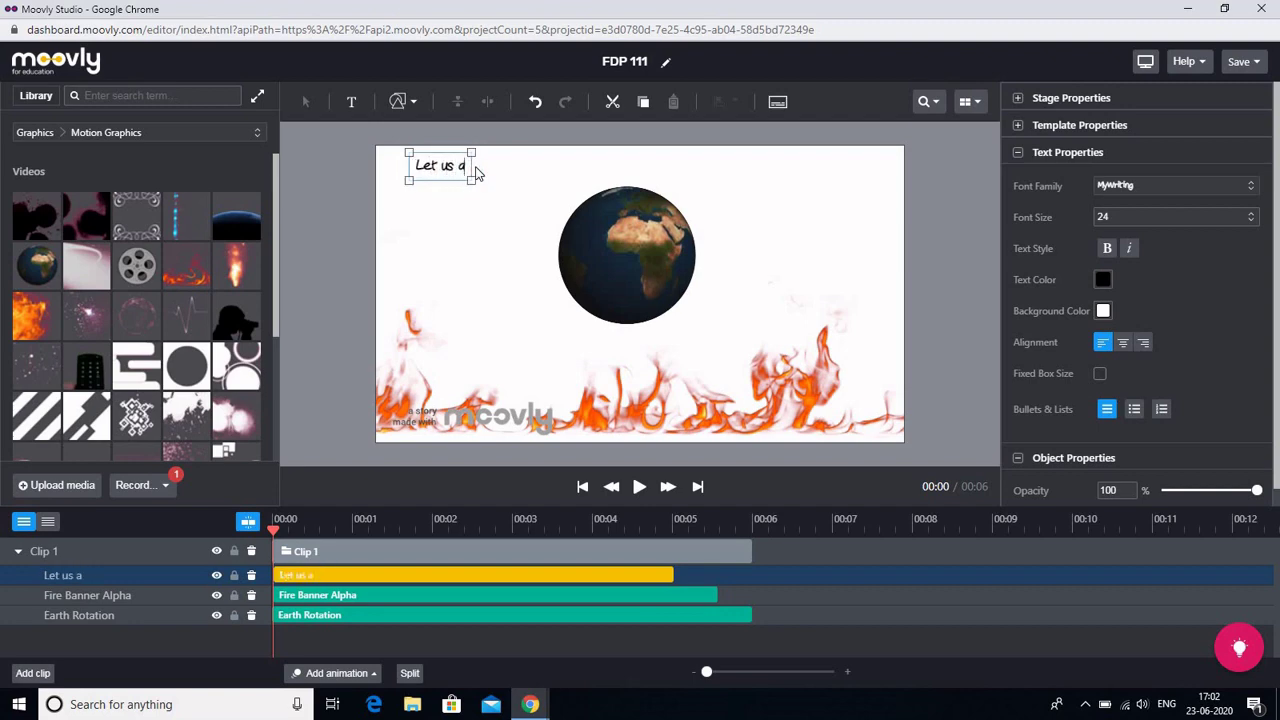
pyautogui.write('ll pray f')
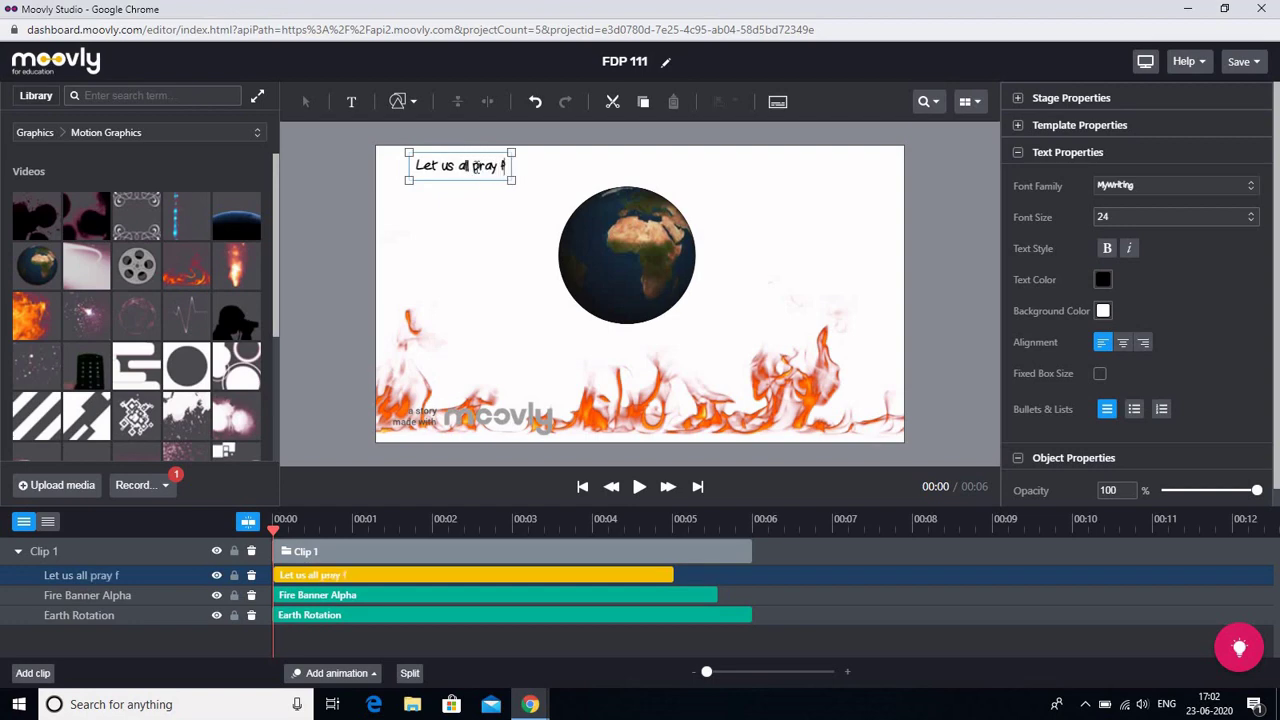
pyautogui.write('or Mother e')
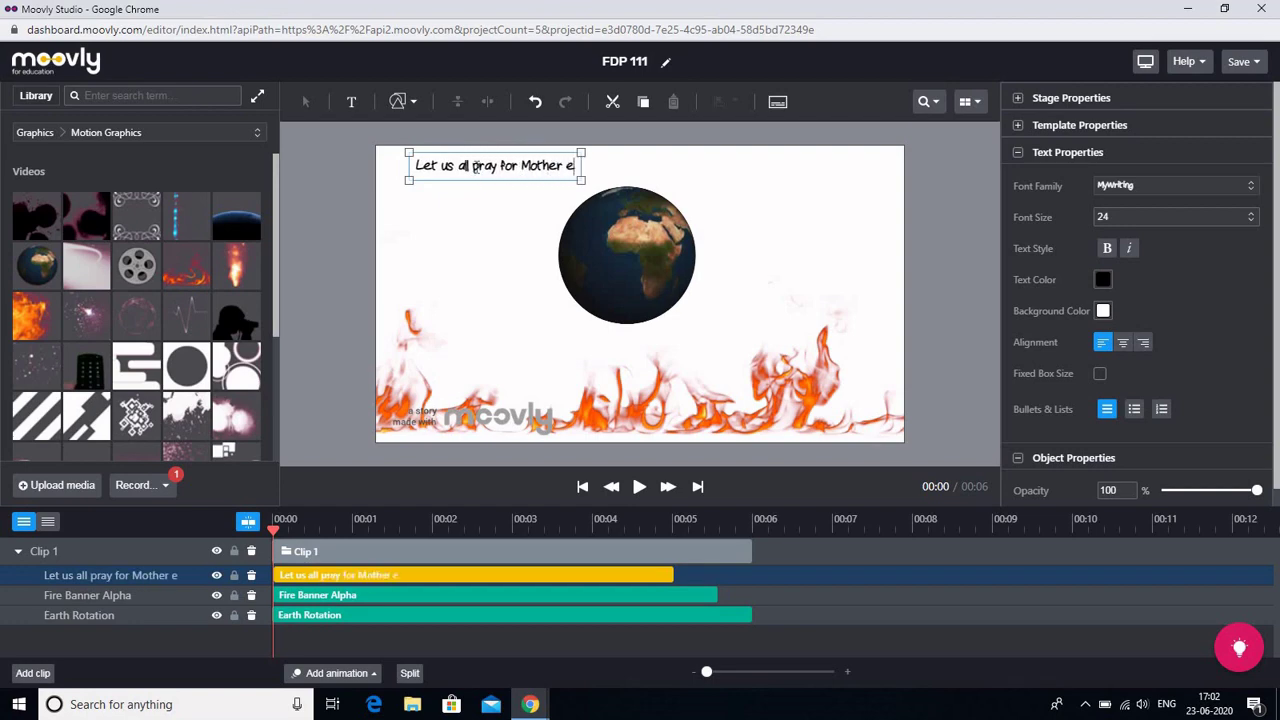
pyautogui.write('arth')
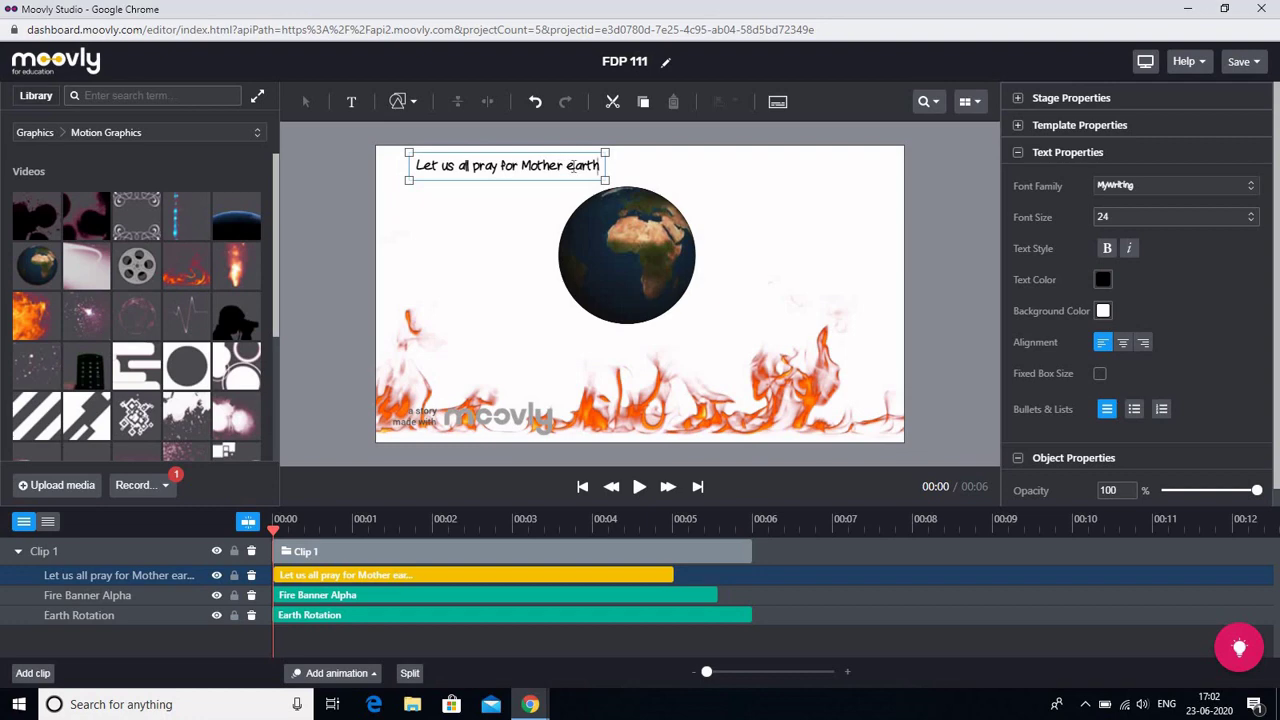
pyautogui.click(570, 166)
pyautogui.press('BackSpace')
pyautogui.write('E')
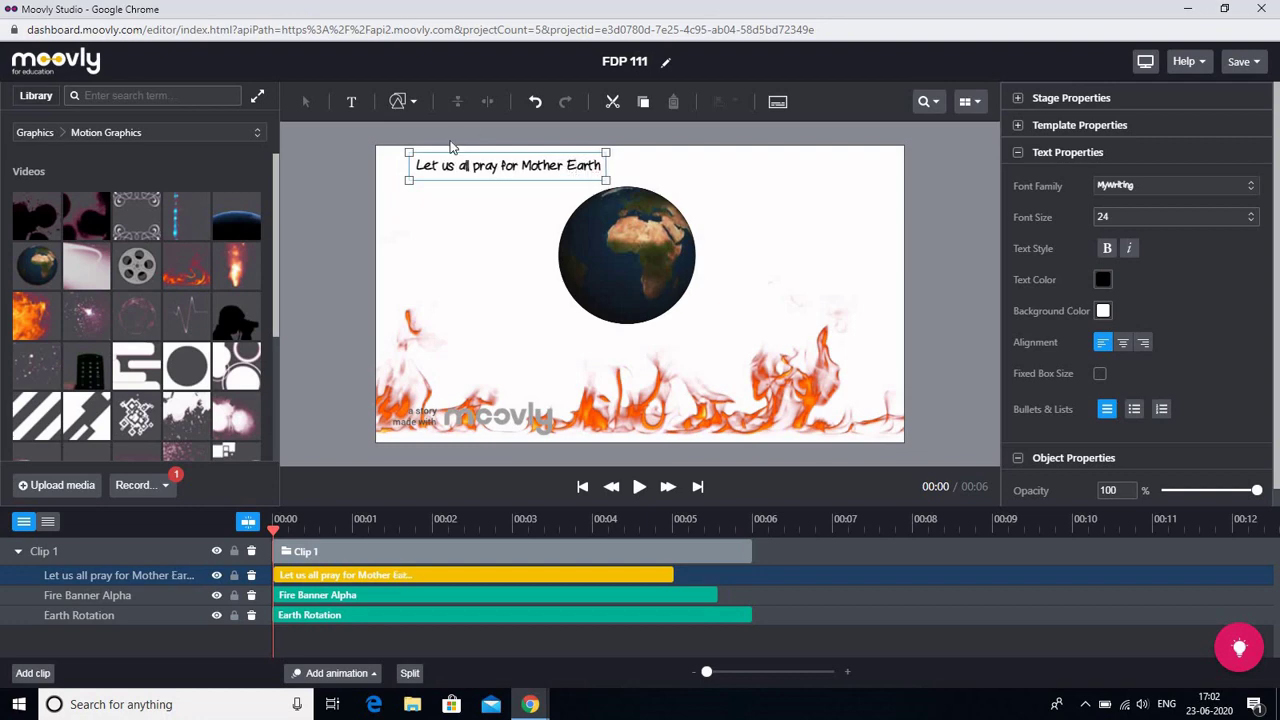
# Make the whole "Let us all pray for Mother Earth" text bold and colour it blue (1800B4)
pyautogui.moveTo(413, 170); pyautogui.dragTo(609, 173)
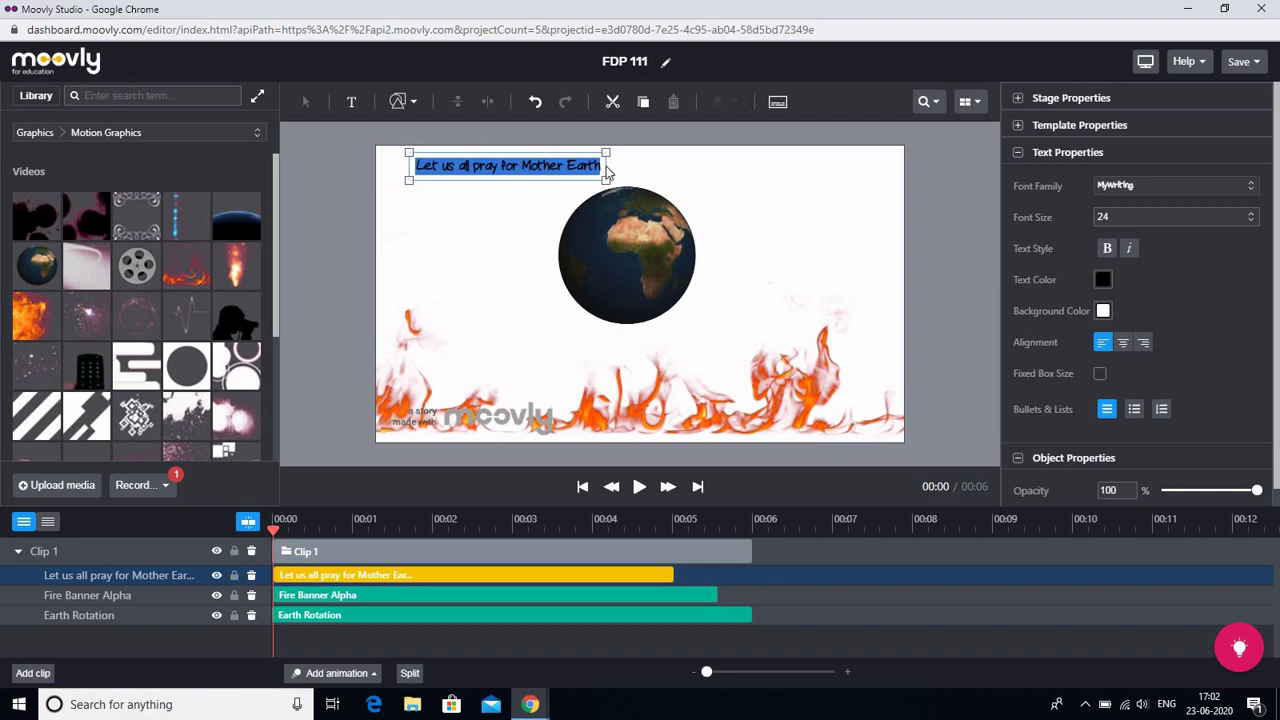
pyautogui.click(1106, 250)
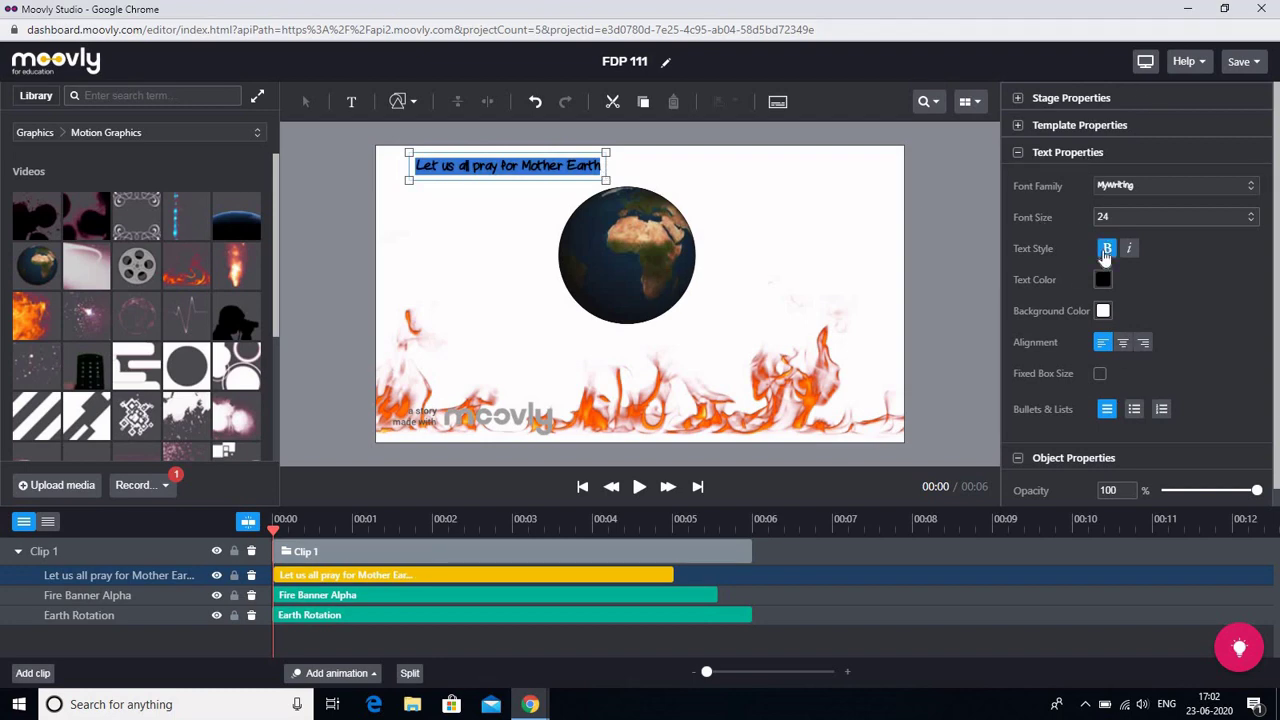
pyautogui.click(1103, 282)
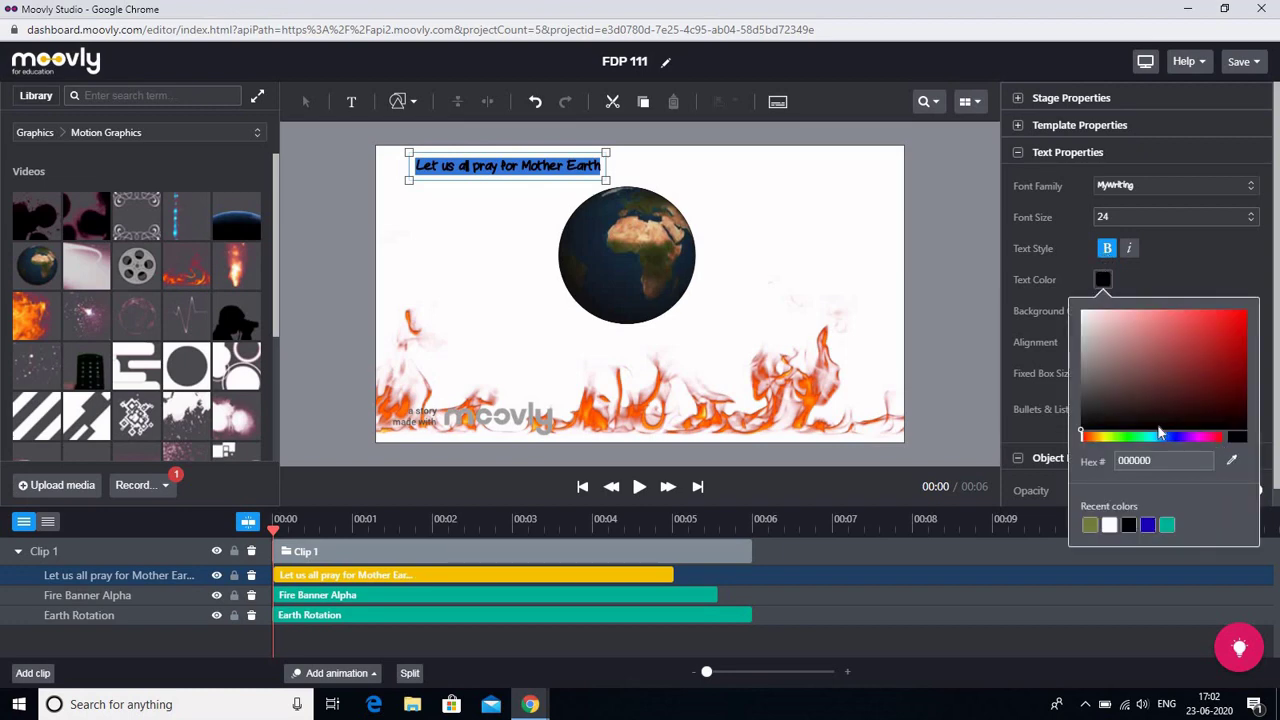
pyautogui.click(1148, 526)
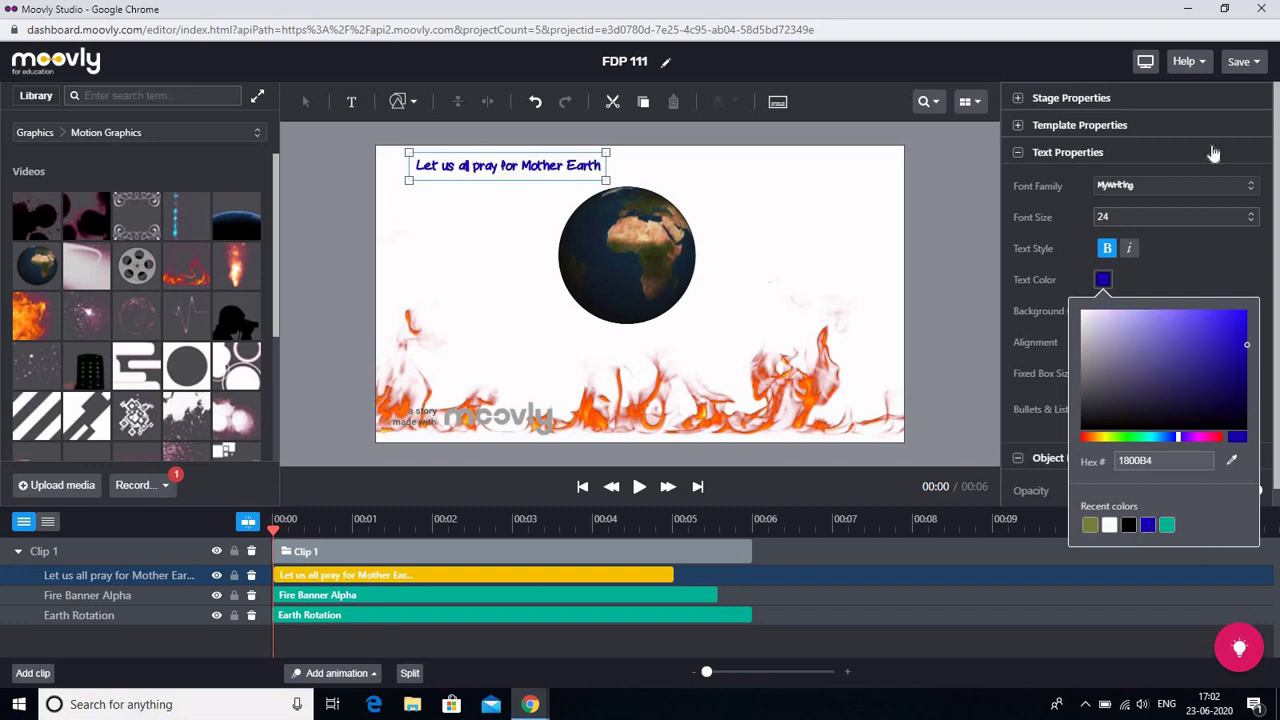
# Set the font size of the Mother Earth text to 48 pt
pyautogui.click(1250, 224)
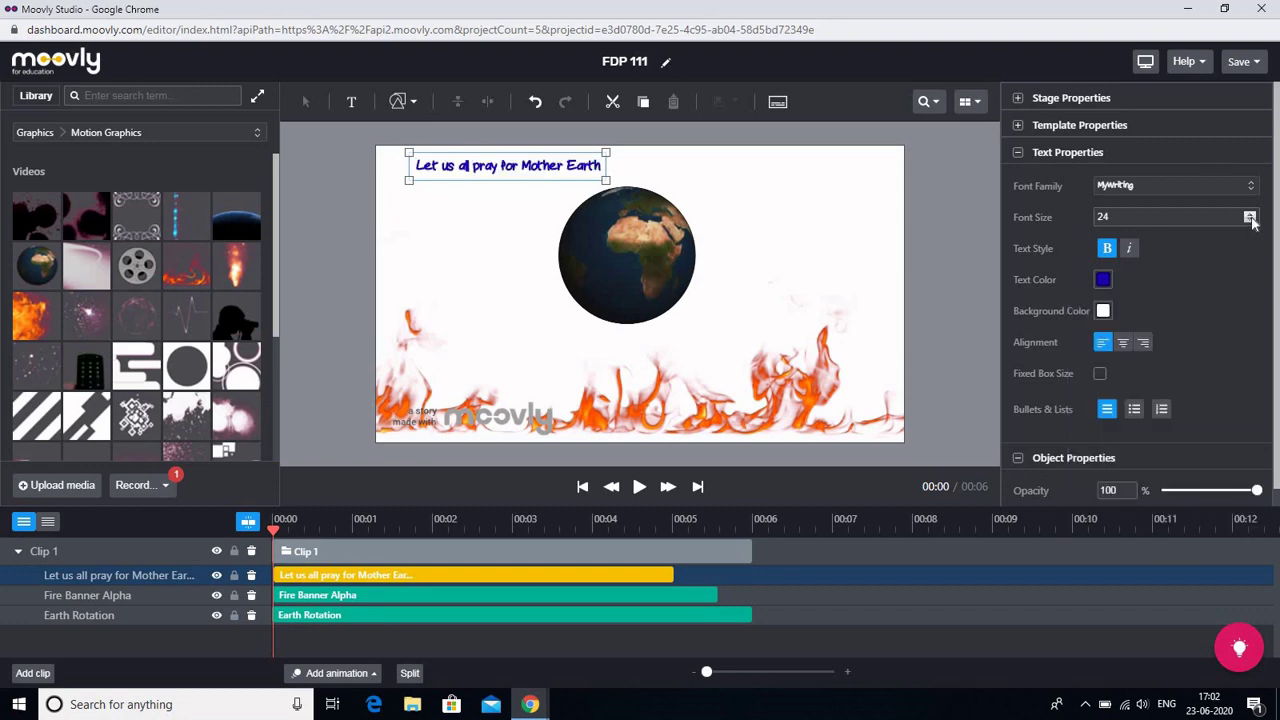
pyautogui.click(1250, 221)
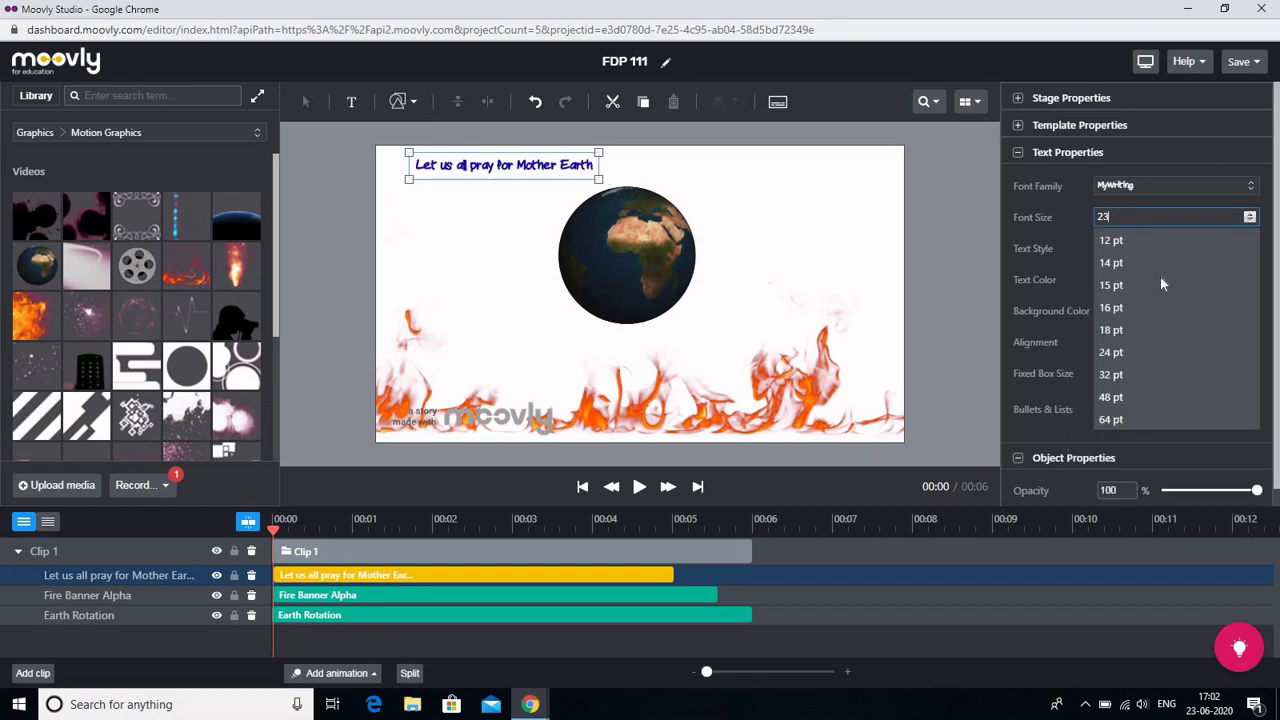
pyautogui.click(1105, 399)
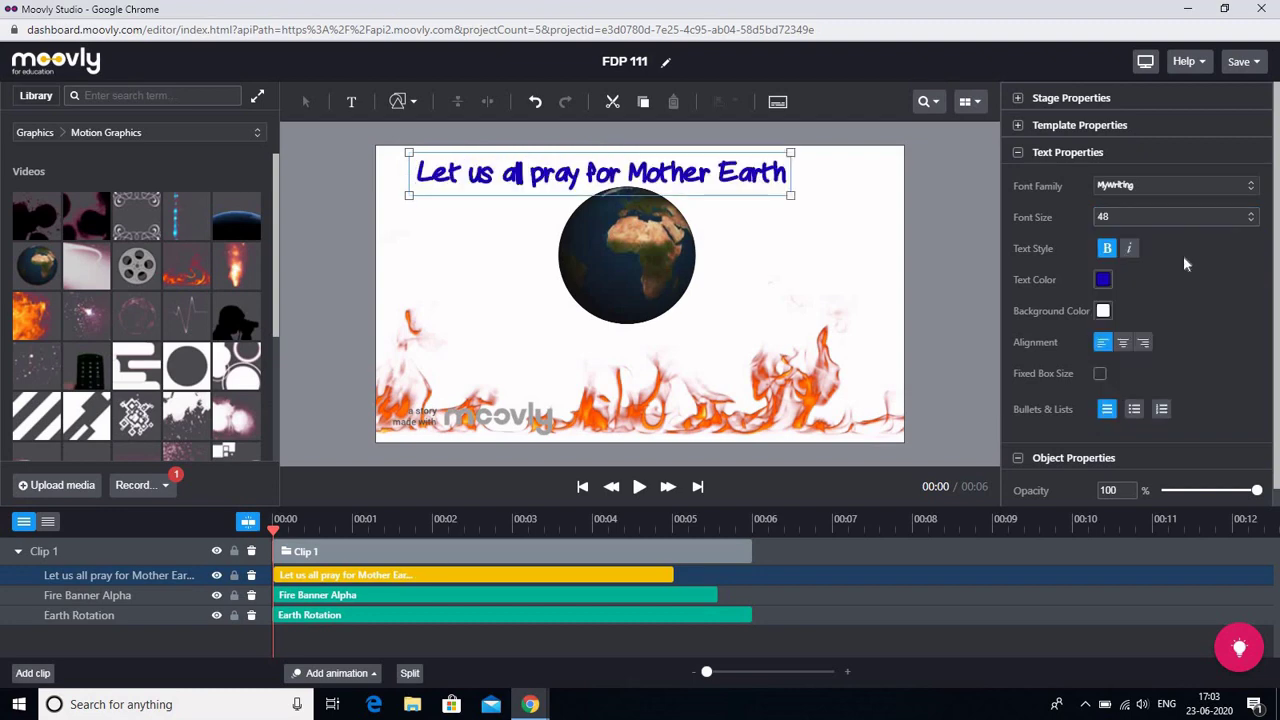
# Try a brown background (7A6A4D) behind the Mother Earth text, and undo it together with the last font size change
pyautogui.click(1103, 313)
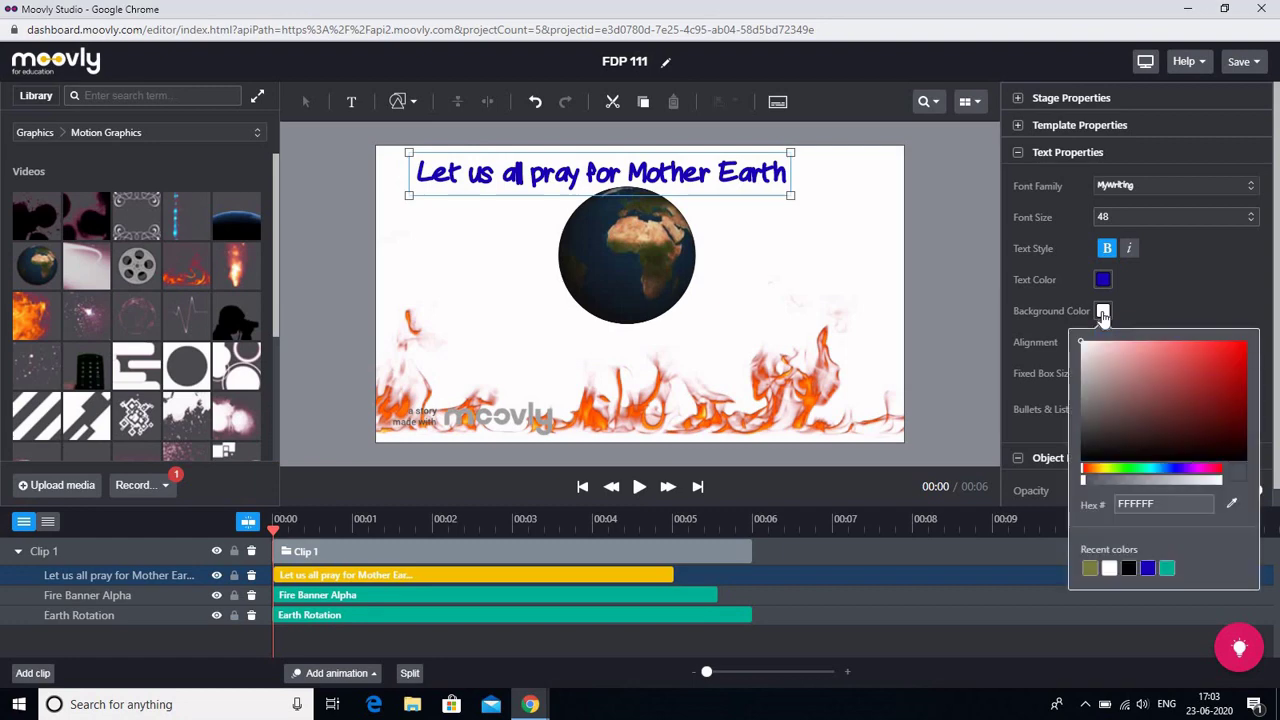
pyautogui.click(1096, 471)
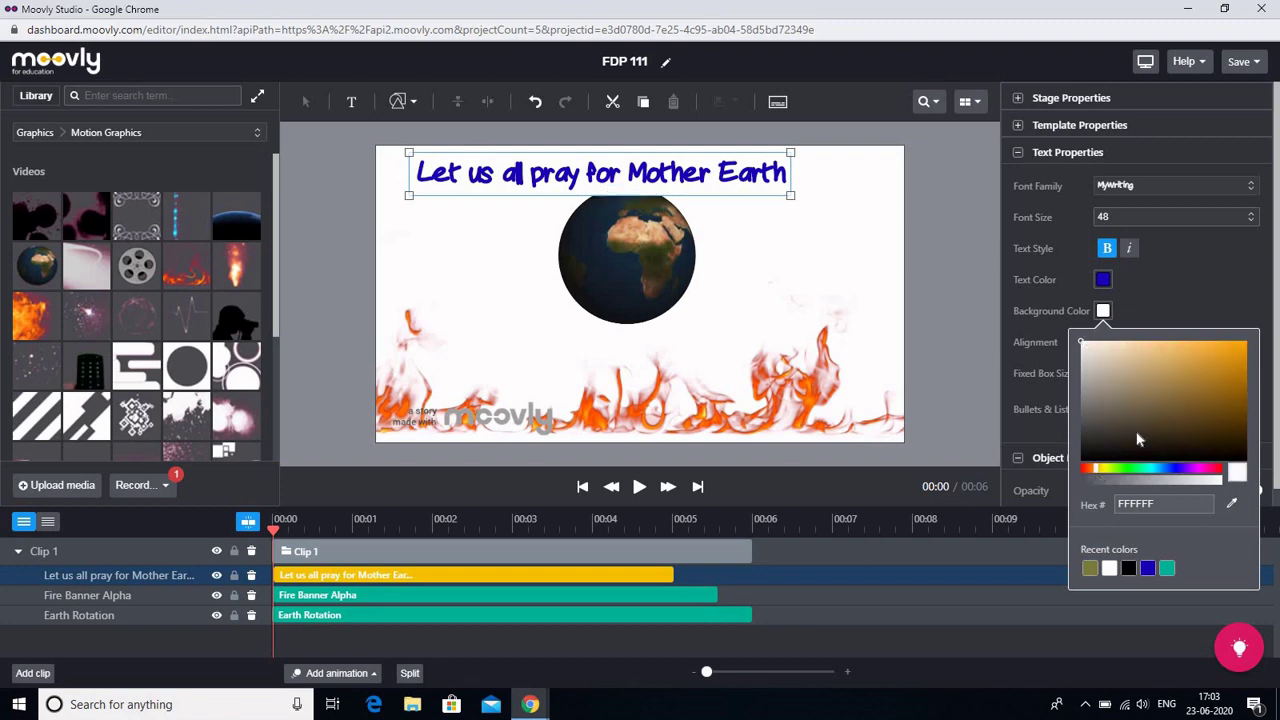
pyautogui.click(1143, 402)
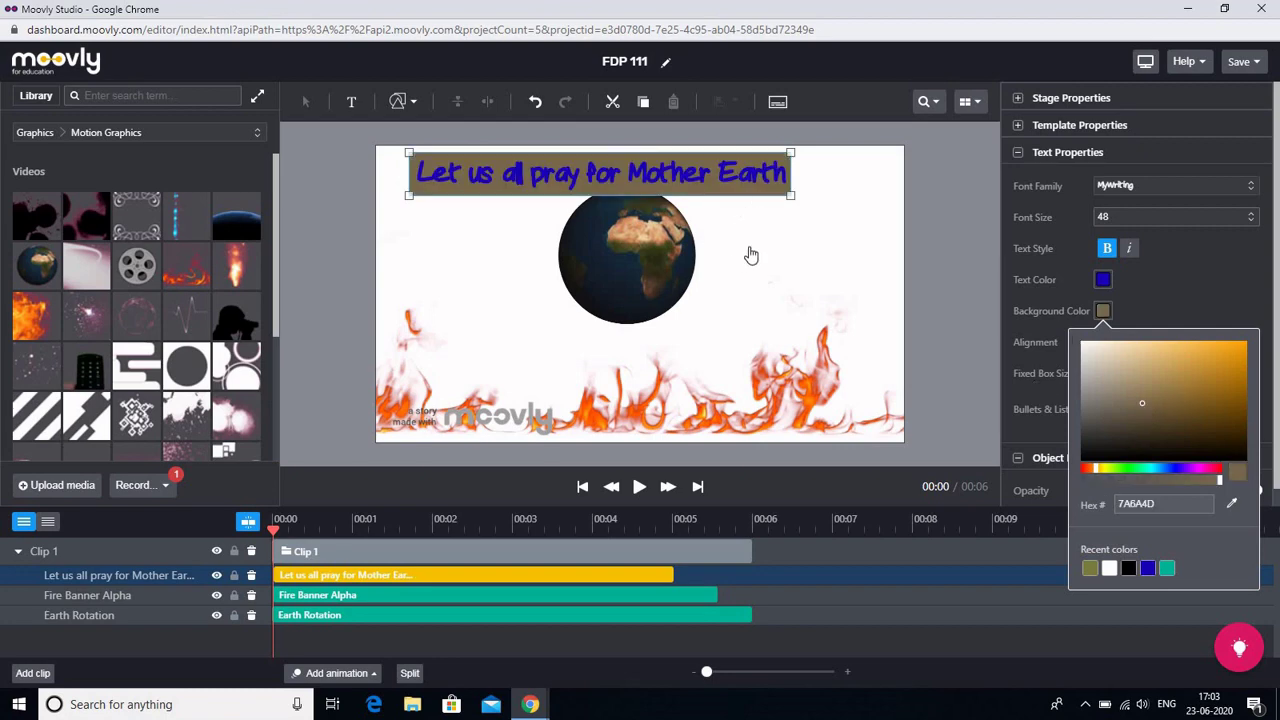
pyautogui.hotkey('ctrl', 'z')
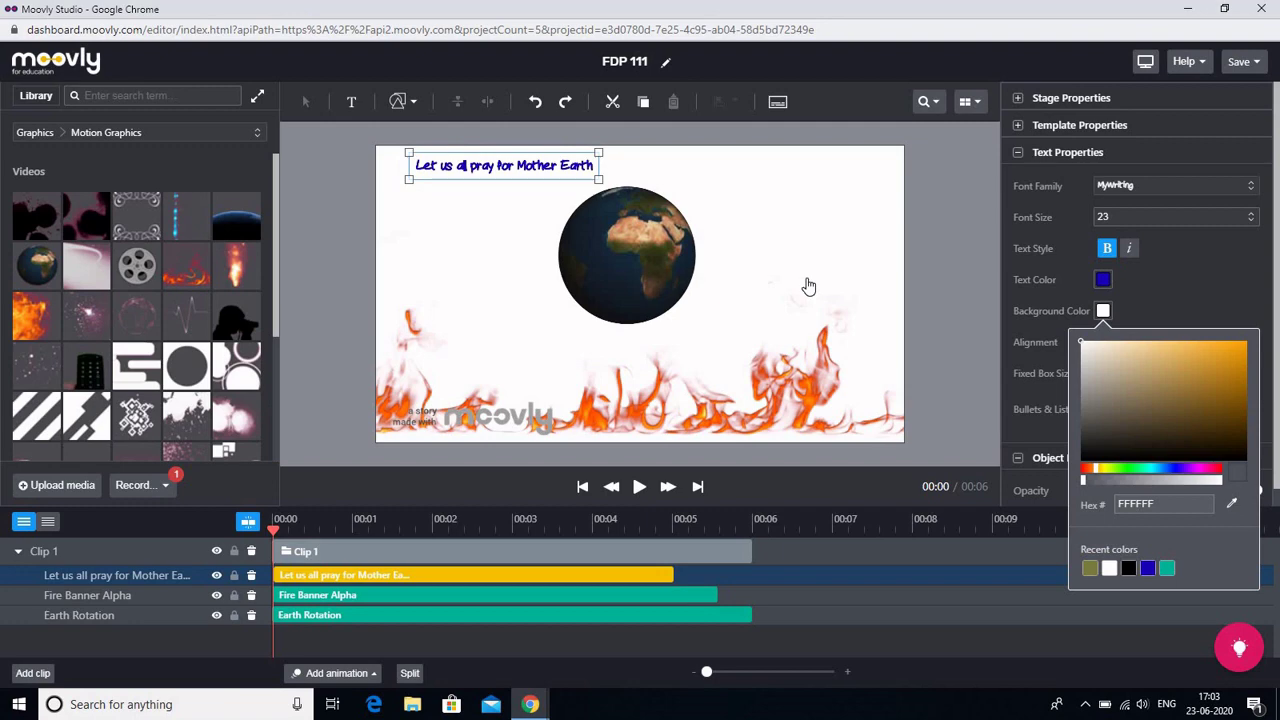
pyautogui.click(811, 298)
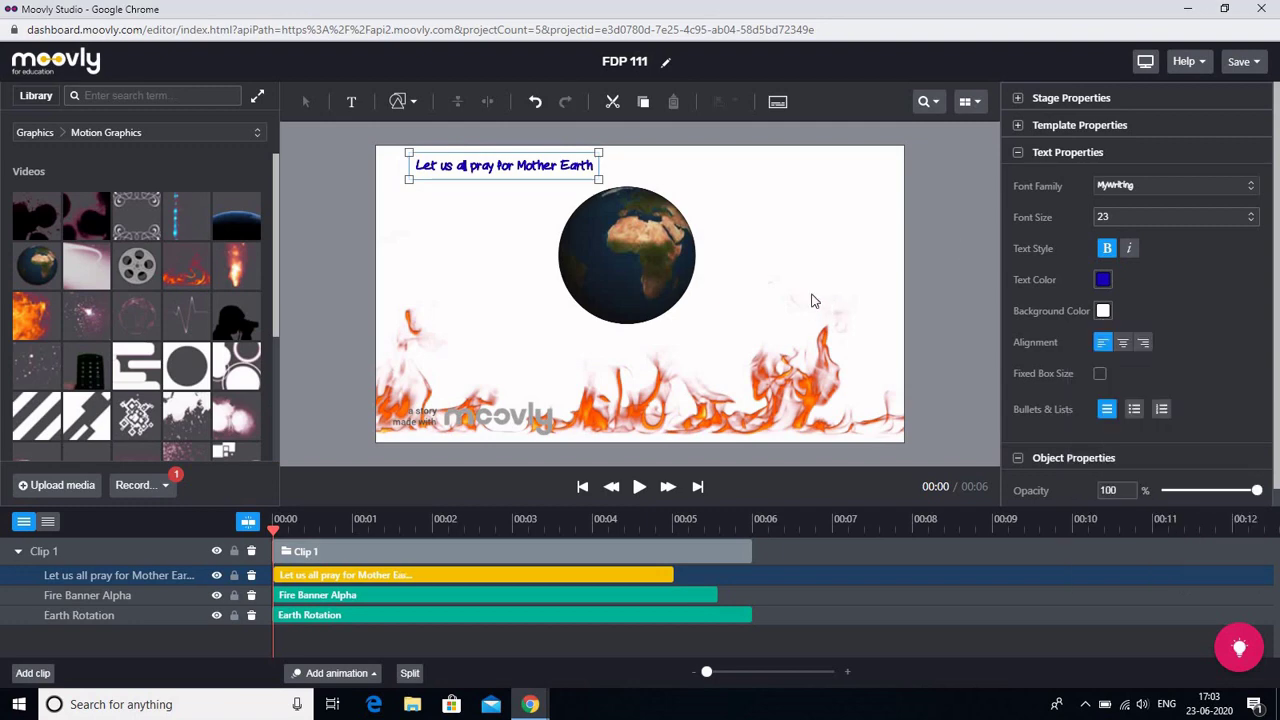
# Set the stage background colour to brown (756431) and close the colour picker
pyautogui.click(745, 266)
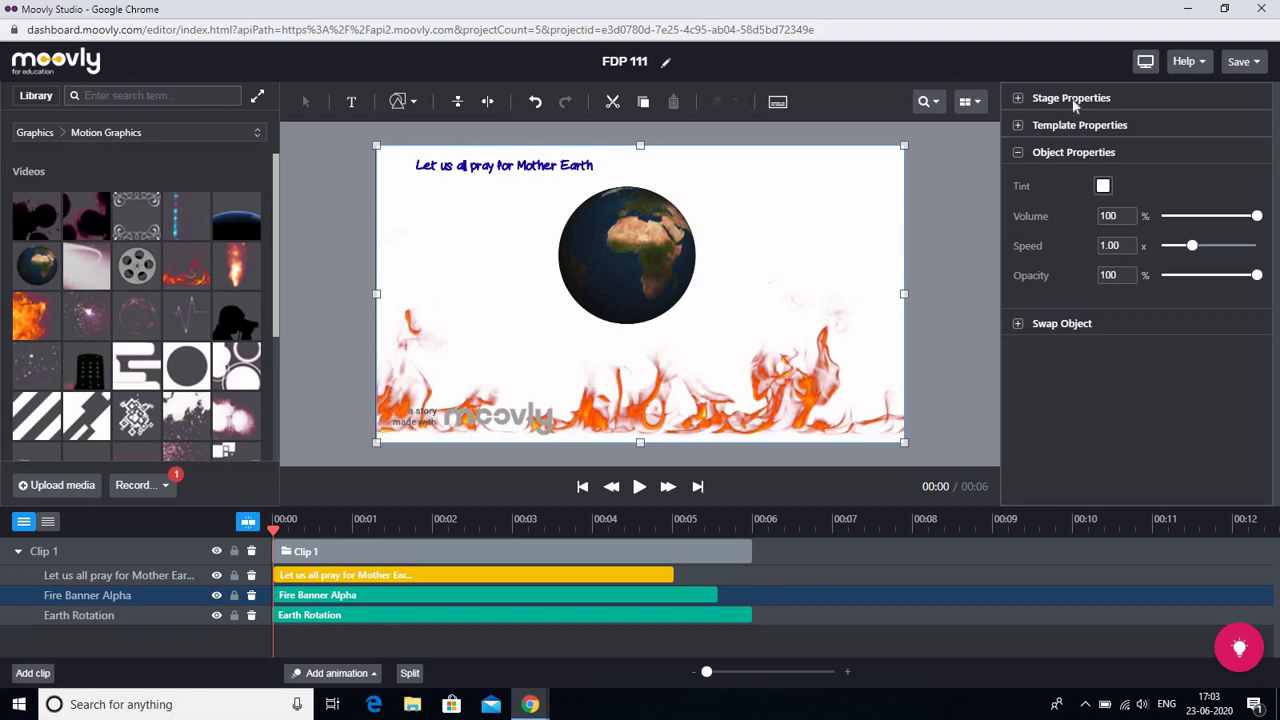
pyautogui.click(1018, 99)
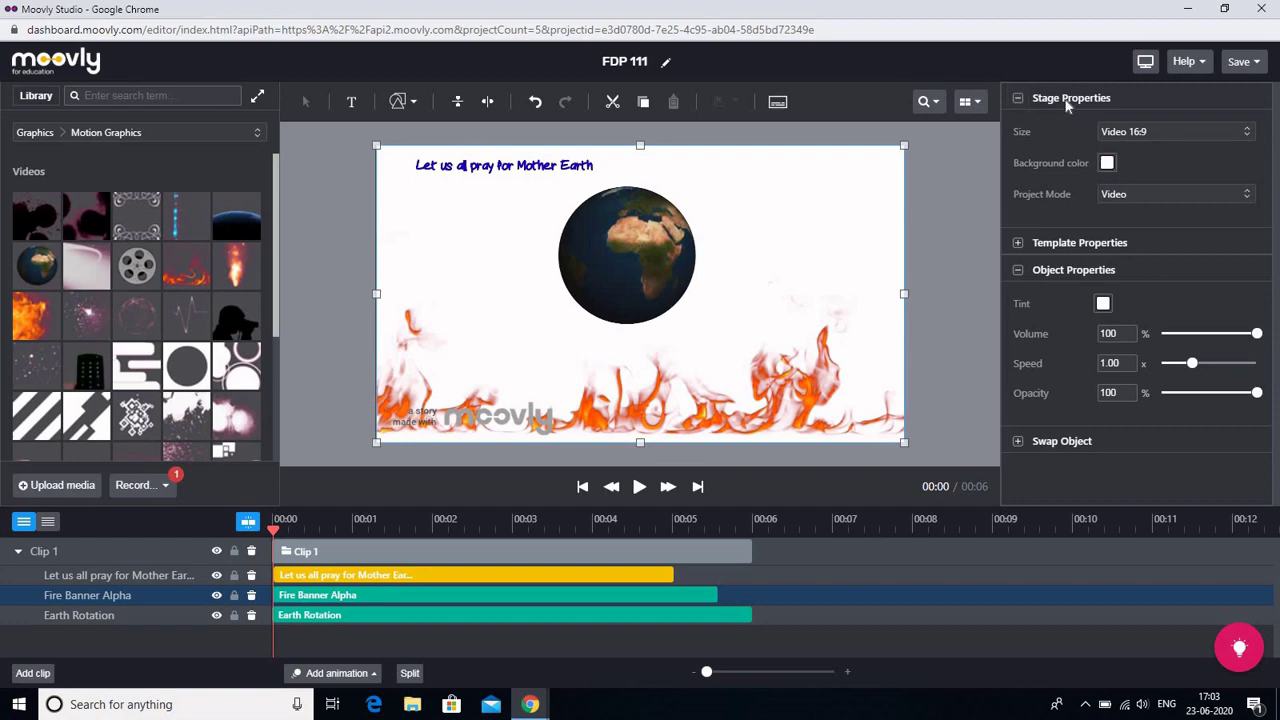
pyautogui.click(1106, 166)
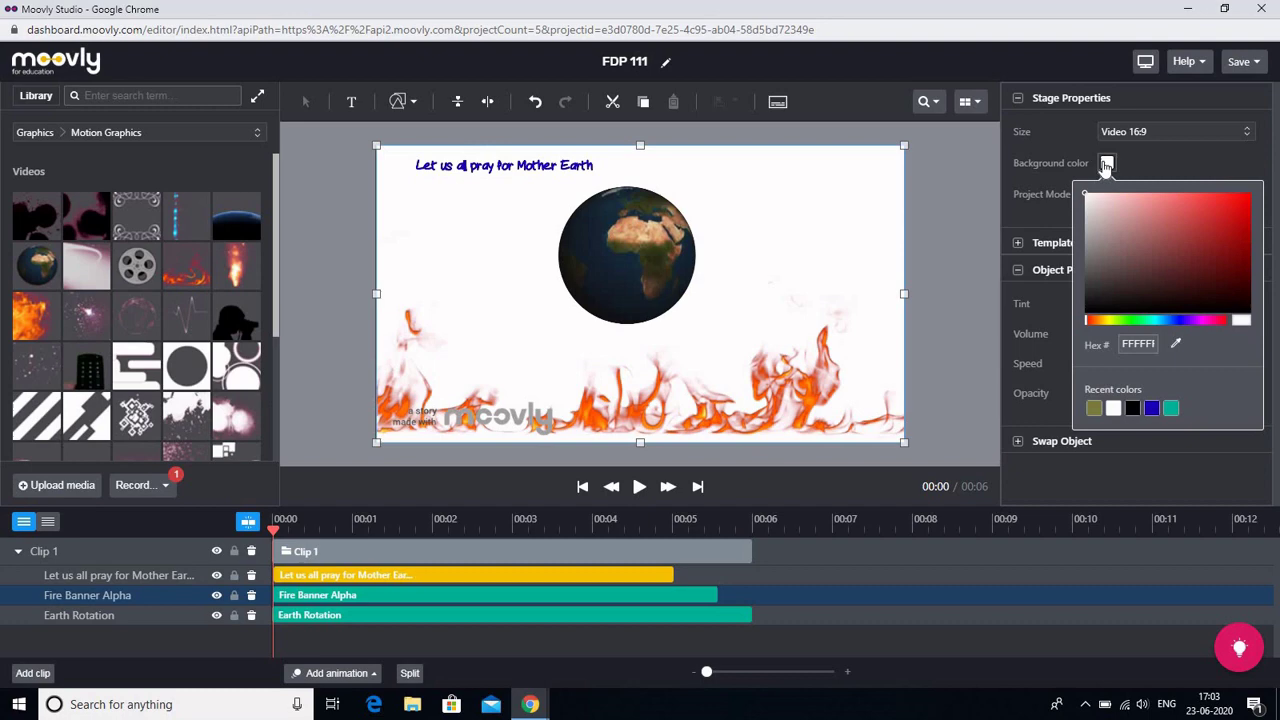
pyautogui.click(1102, 320)
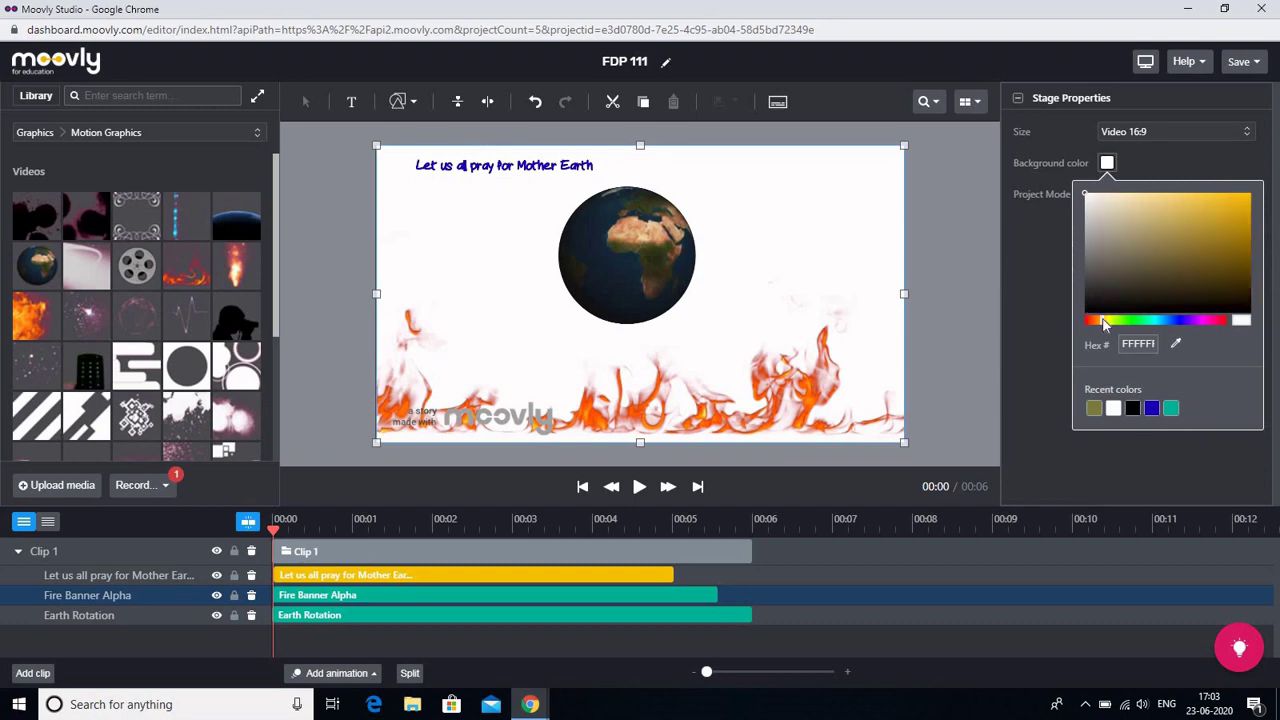
pyautogui.click(1181, 260)
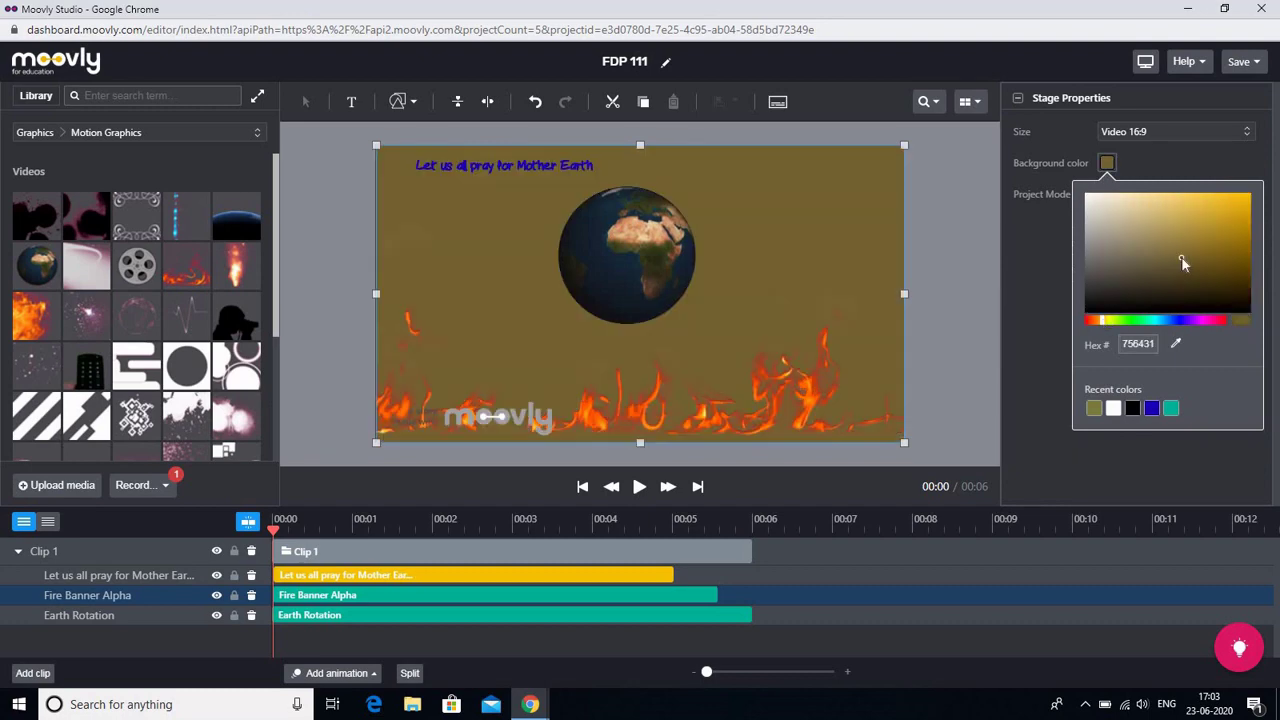
pyautogui.click(568, 173)
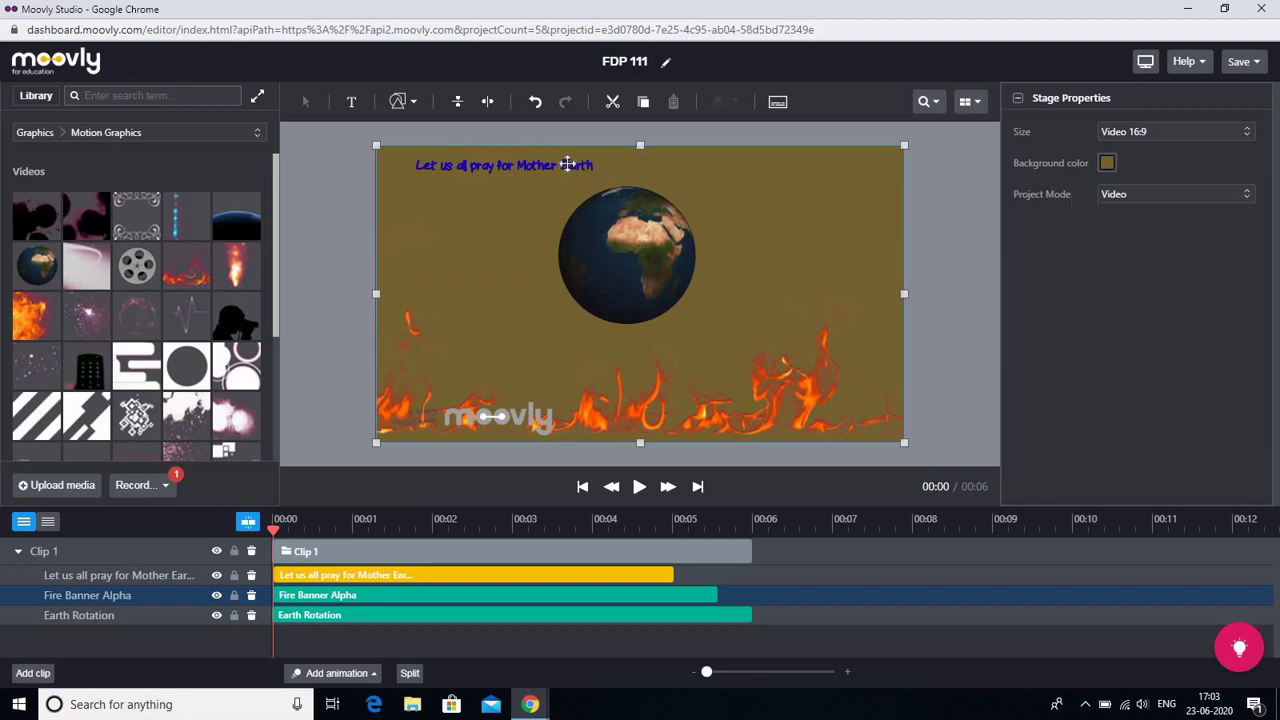
# Set the font size of the "Let us all pray for Mother Earth" text to 30
pyautogui.click(567, 166)
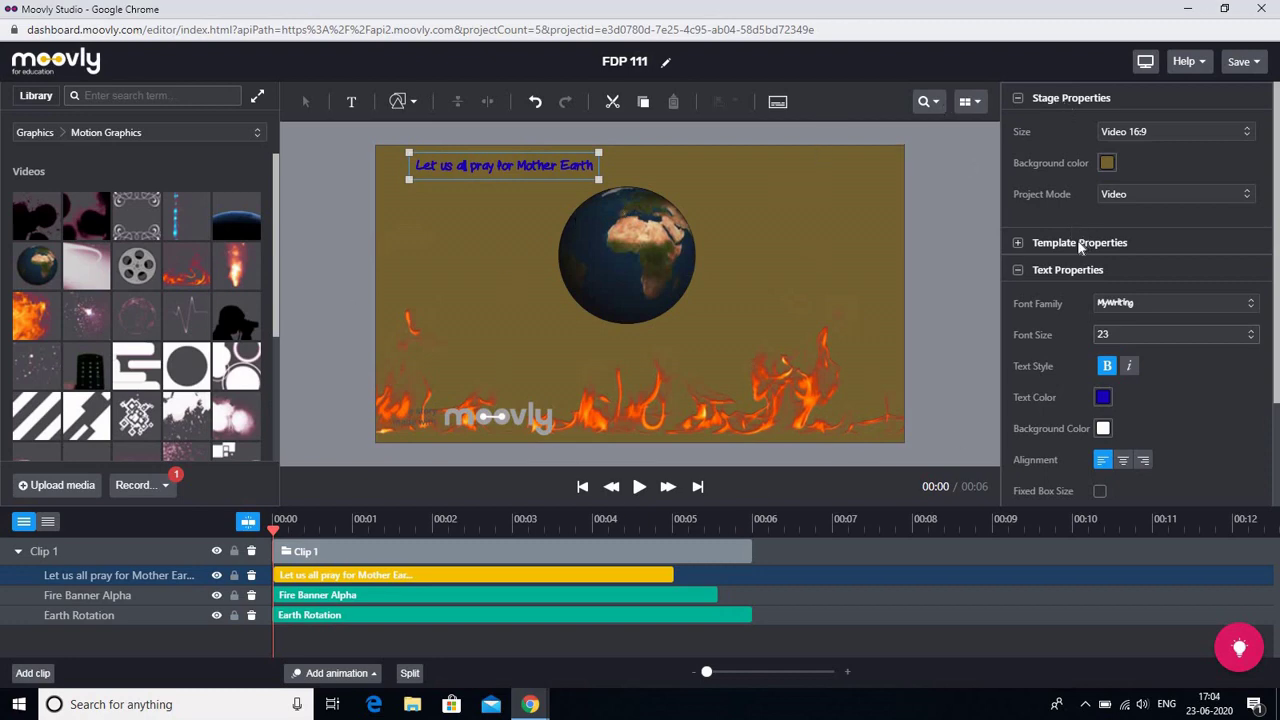
pyautogui.click(1022, 245)
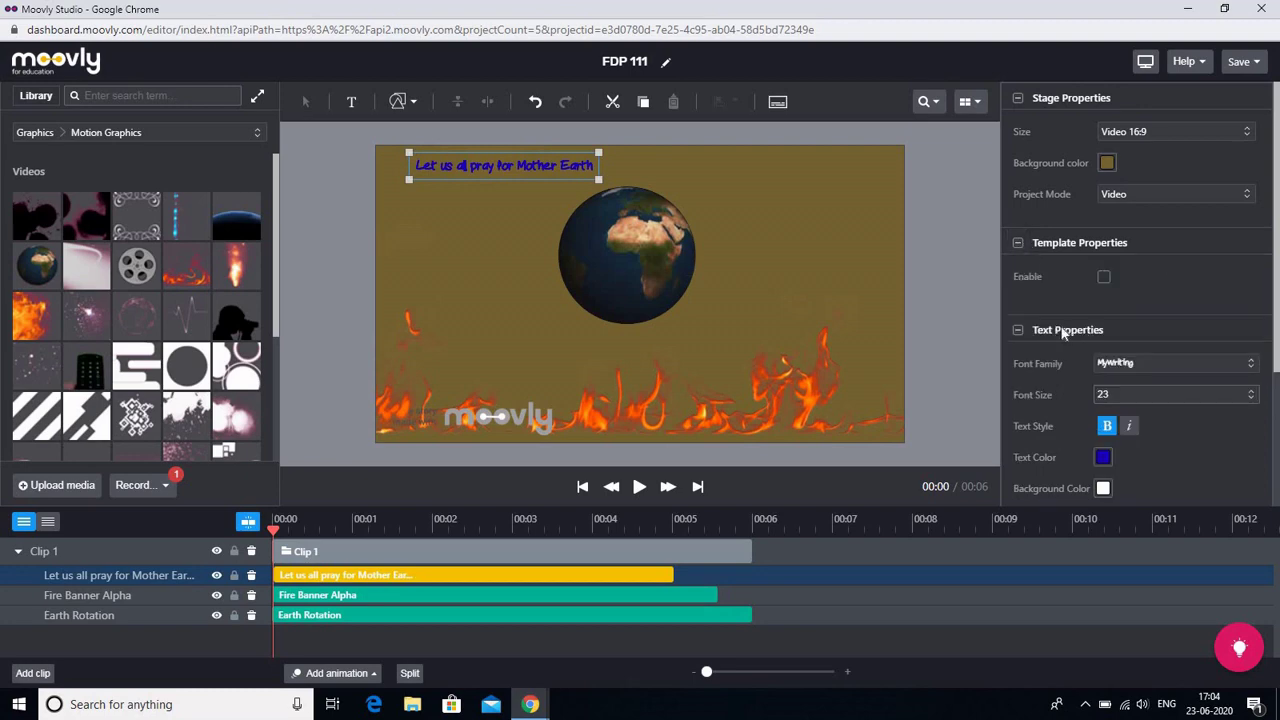
pyautogui.scroll(-2, 1278, 312)
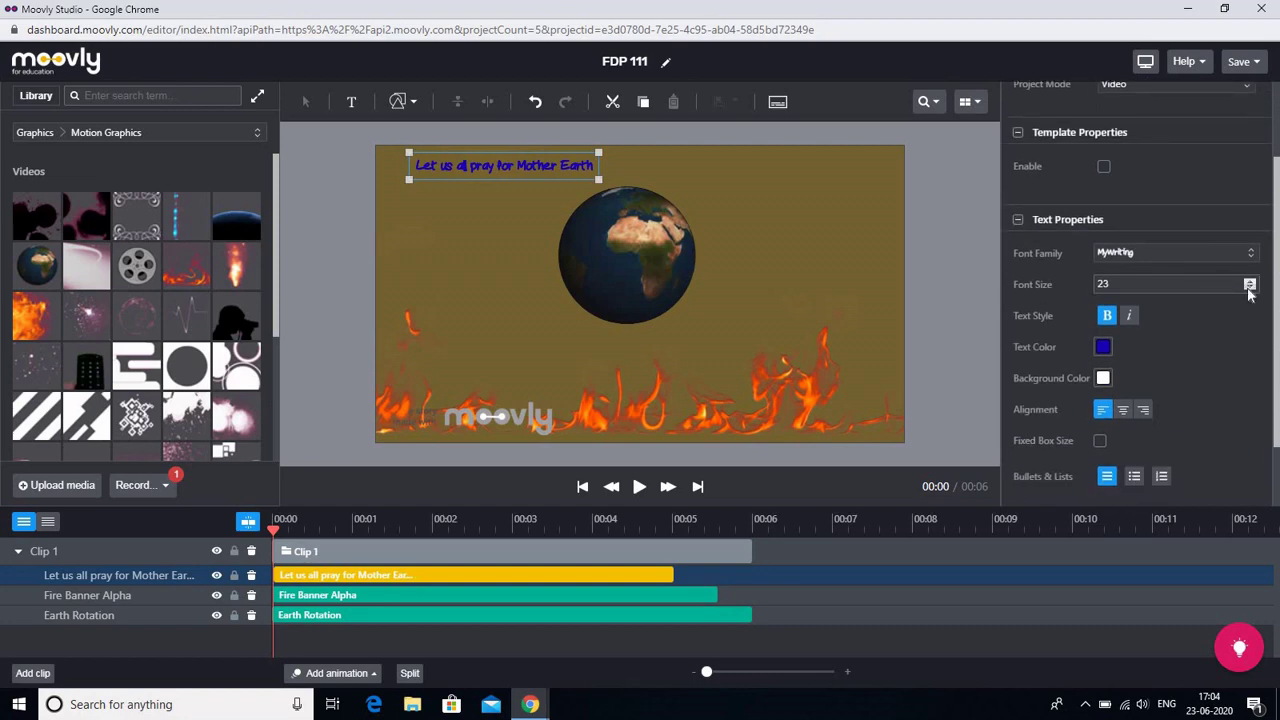
pyautogui.click(1249, 288)
pyautogui.click(1249, 288)
pyautogui.click(1249, 288)
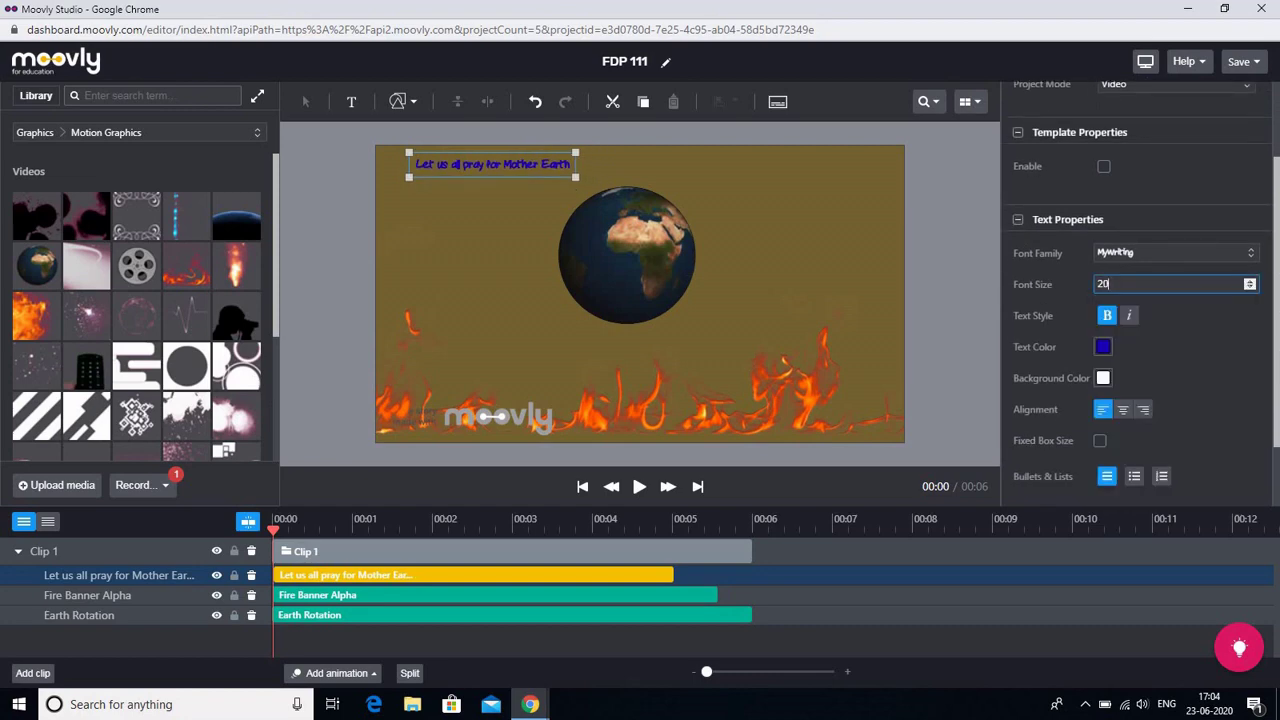
pyautogui.press('BackSpace')
pyautogui.press('BackSpace')
pyautogui.write('30')
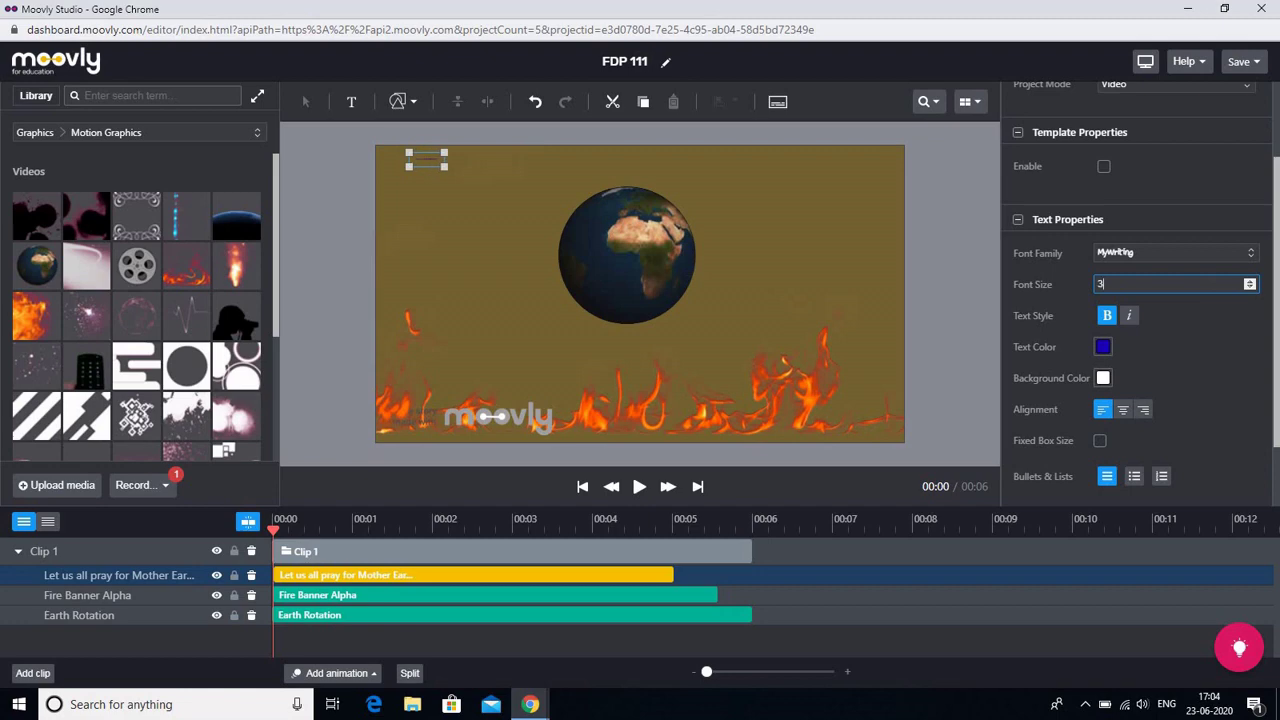
pyautogui.click(1137, 381)
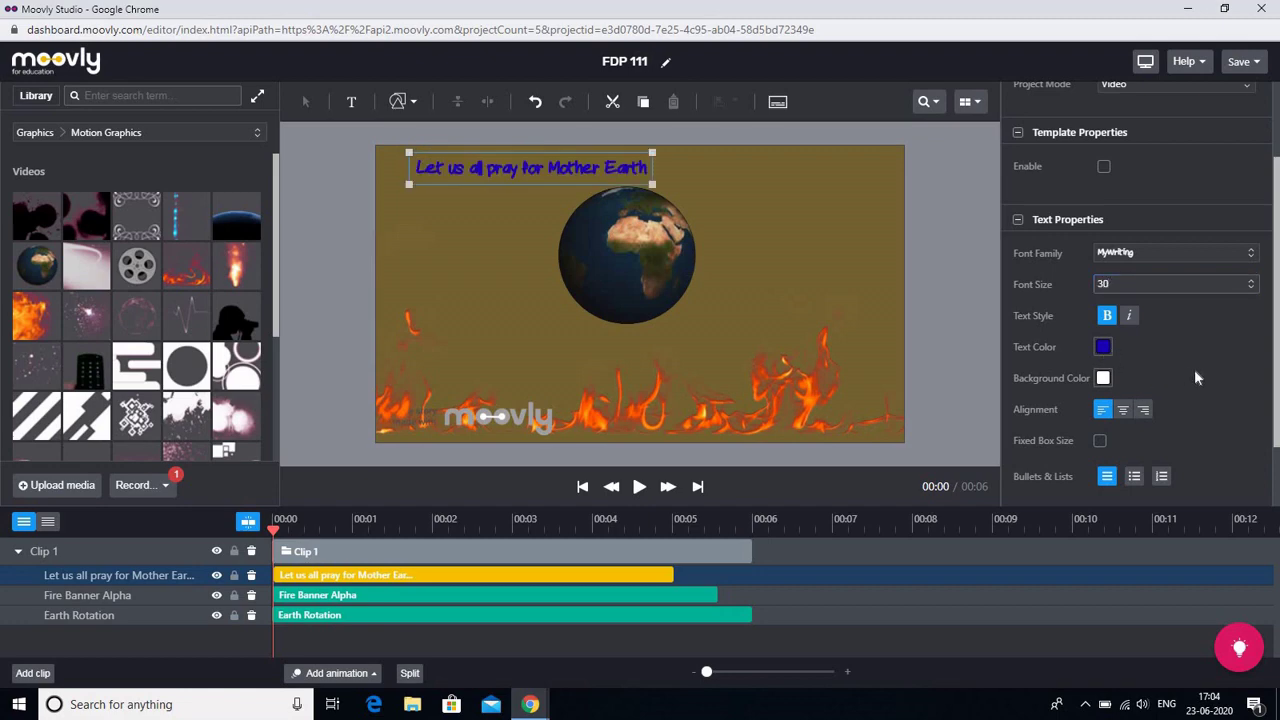
# Give the Mother Earth text a teal background (00B496) from the recent colours and close the colour picker
pyautogui.click(1103, 379)
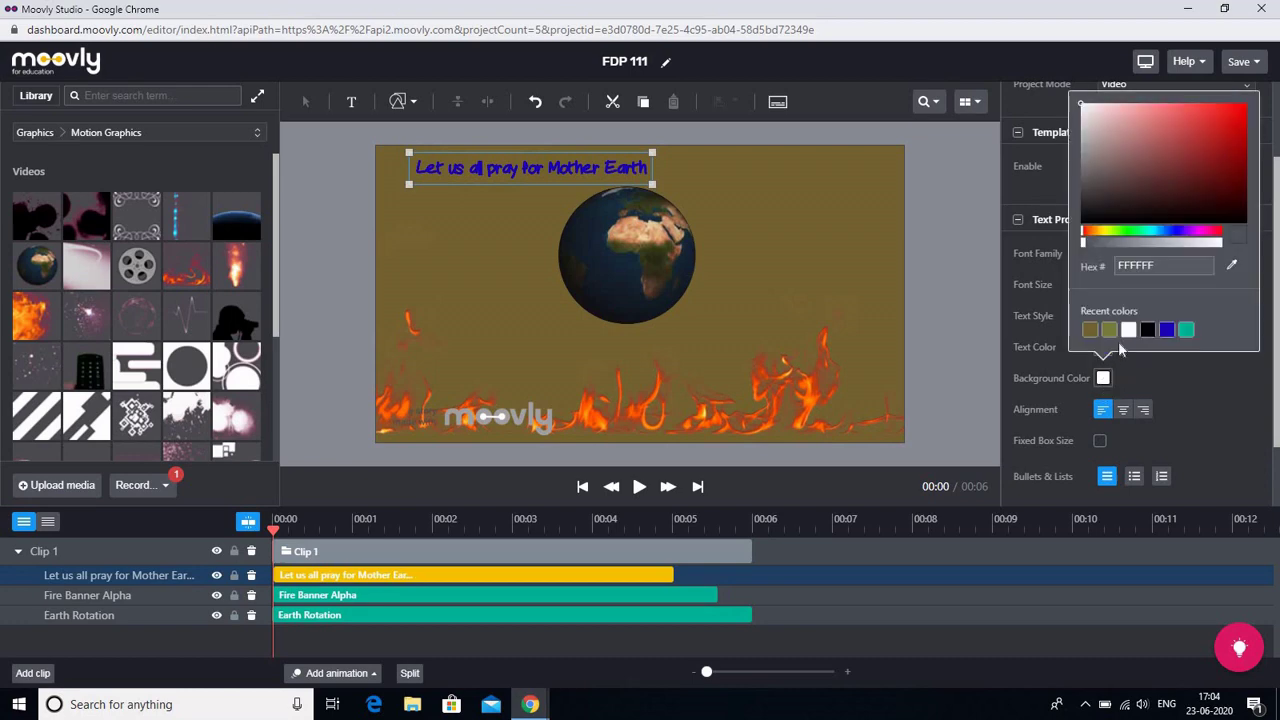
pyautogui.click(1187, 331)
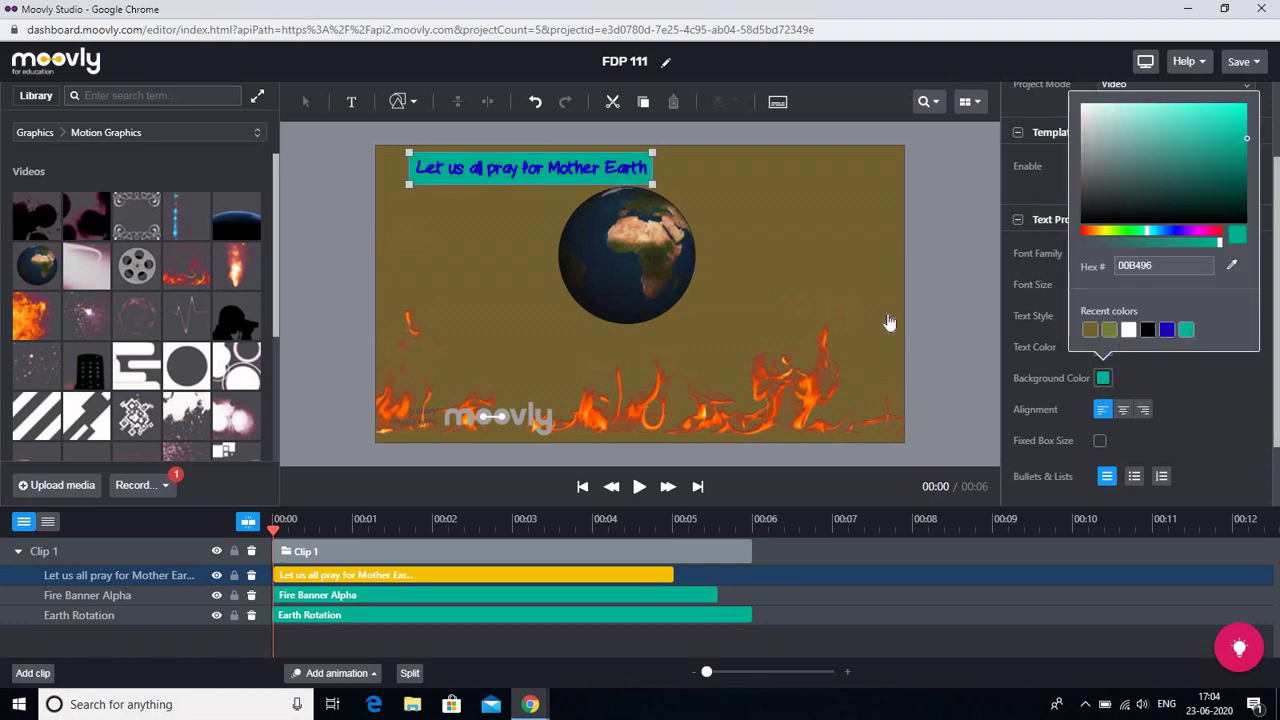
pyautogui.click(857, 300)
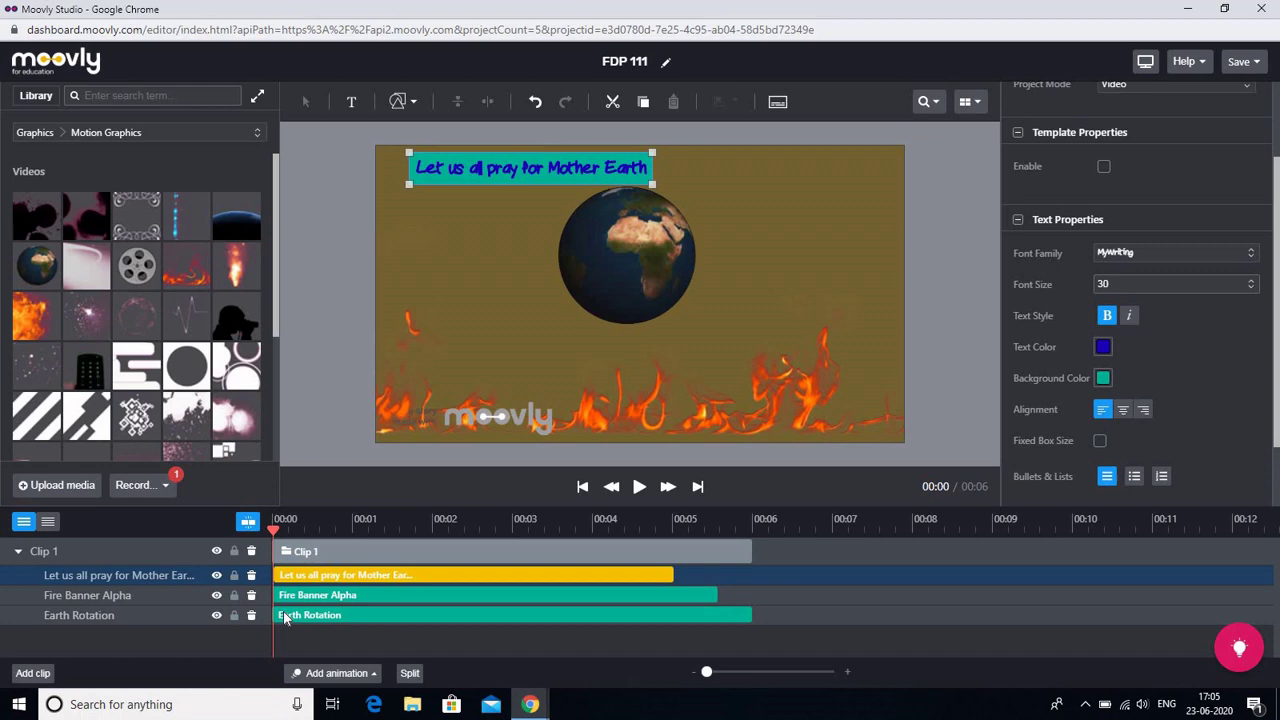
# Shift the Fire Banner Alpha clip to start at about 4 seconds and the Mother Earth text to start at about 6 seconds
pyautogui.click(336, 617)
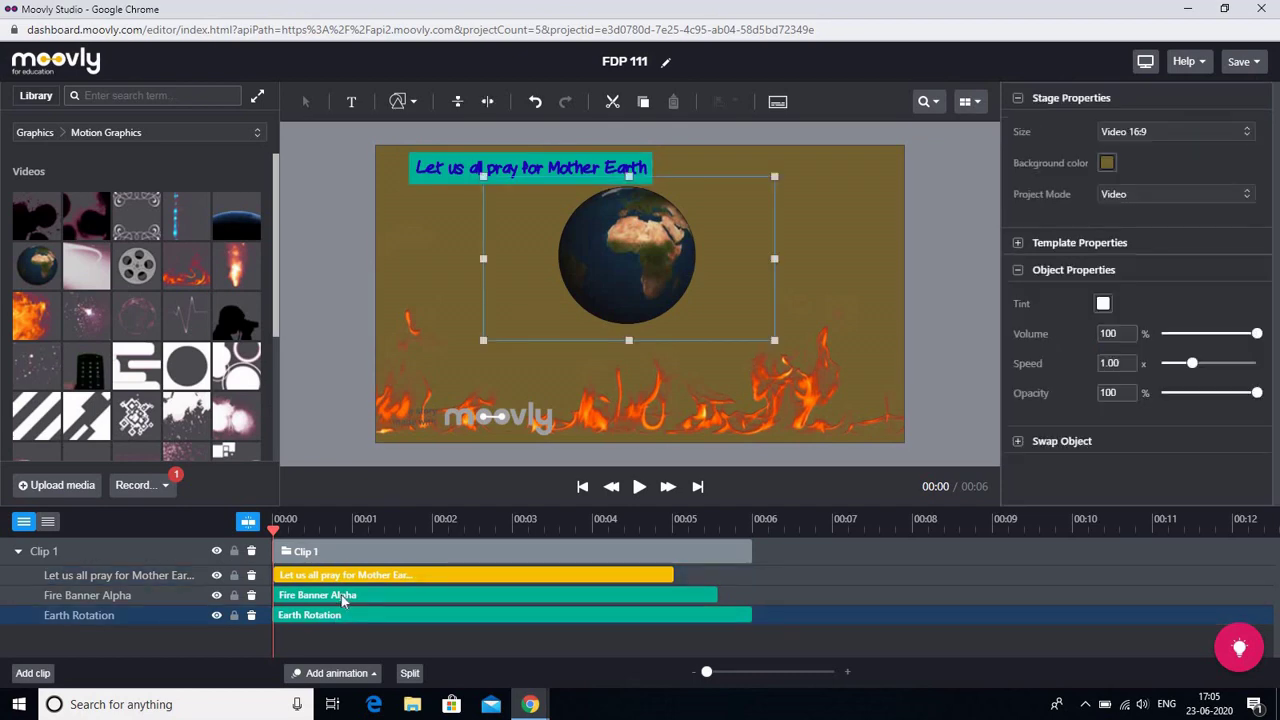
pyautogui.click(343, 599)
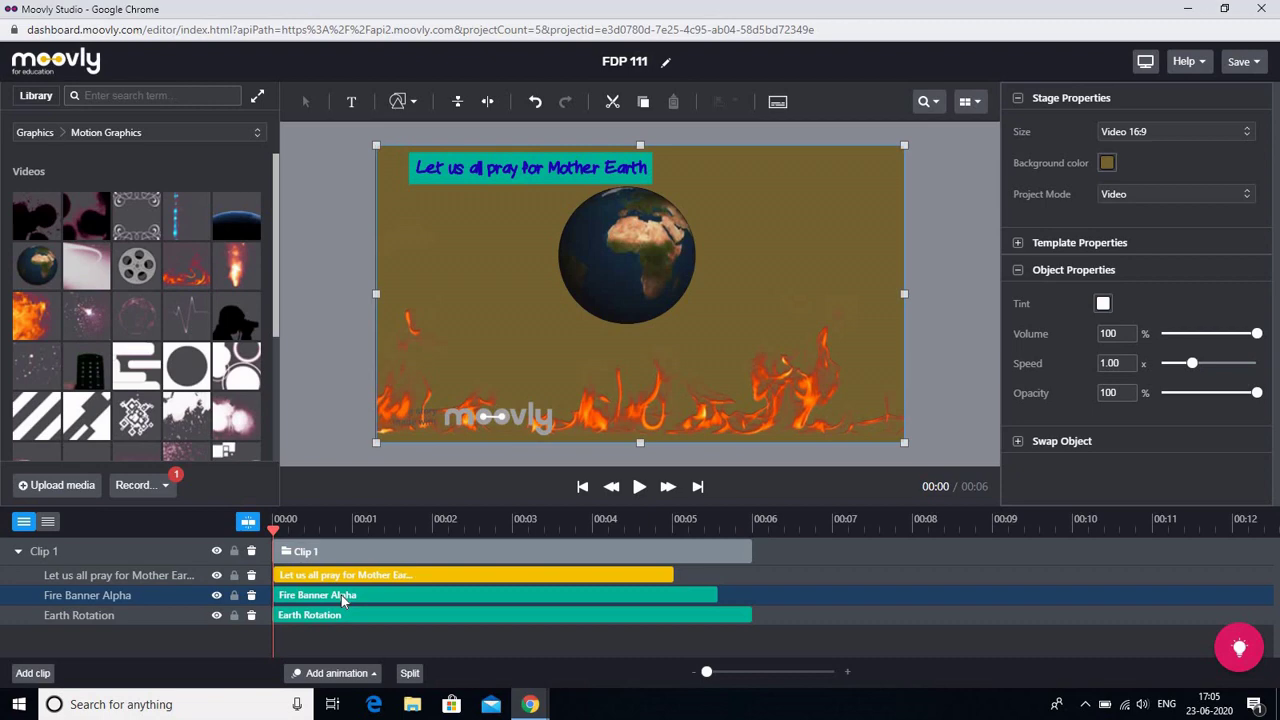
pyautogui.moveTo(343, 598); pyautogui.dragTo(672, 597)
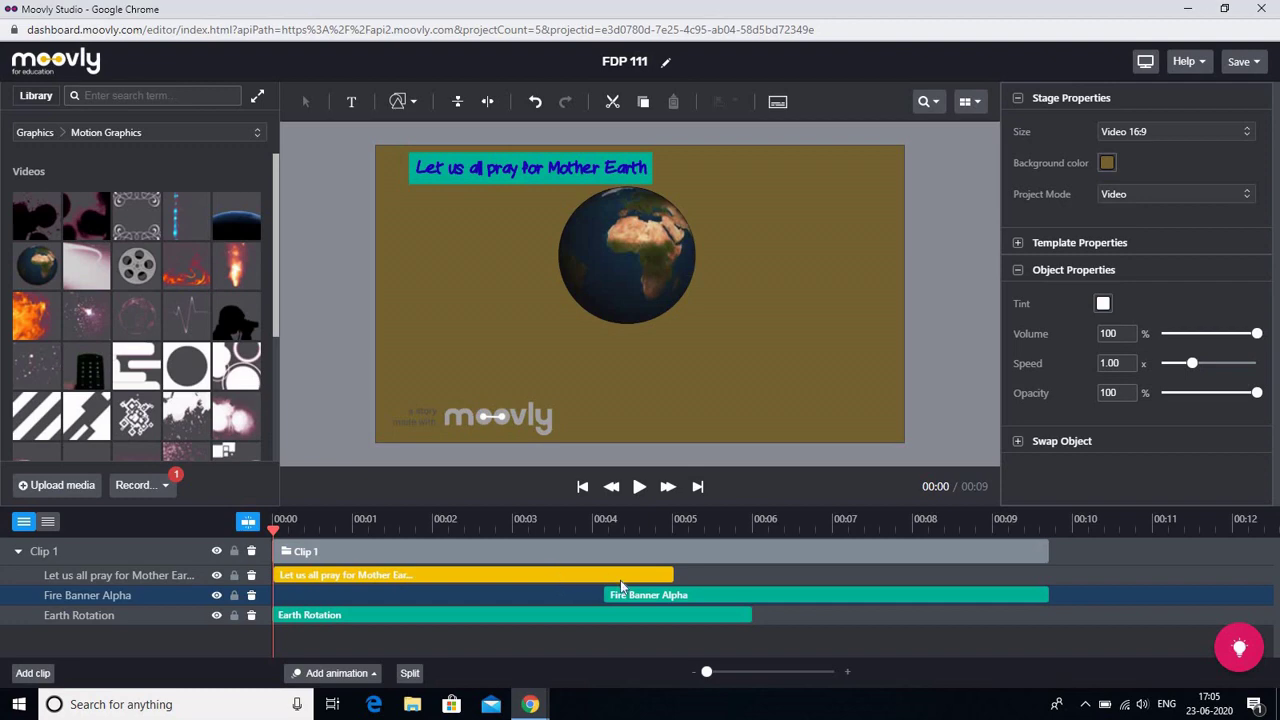
pyautogui.moveTo(620, 580); pyautogui.dragTo(1043, 587)
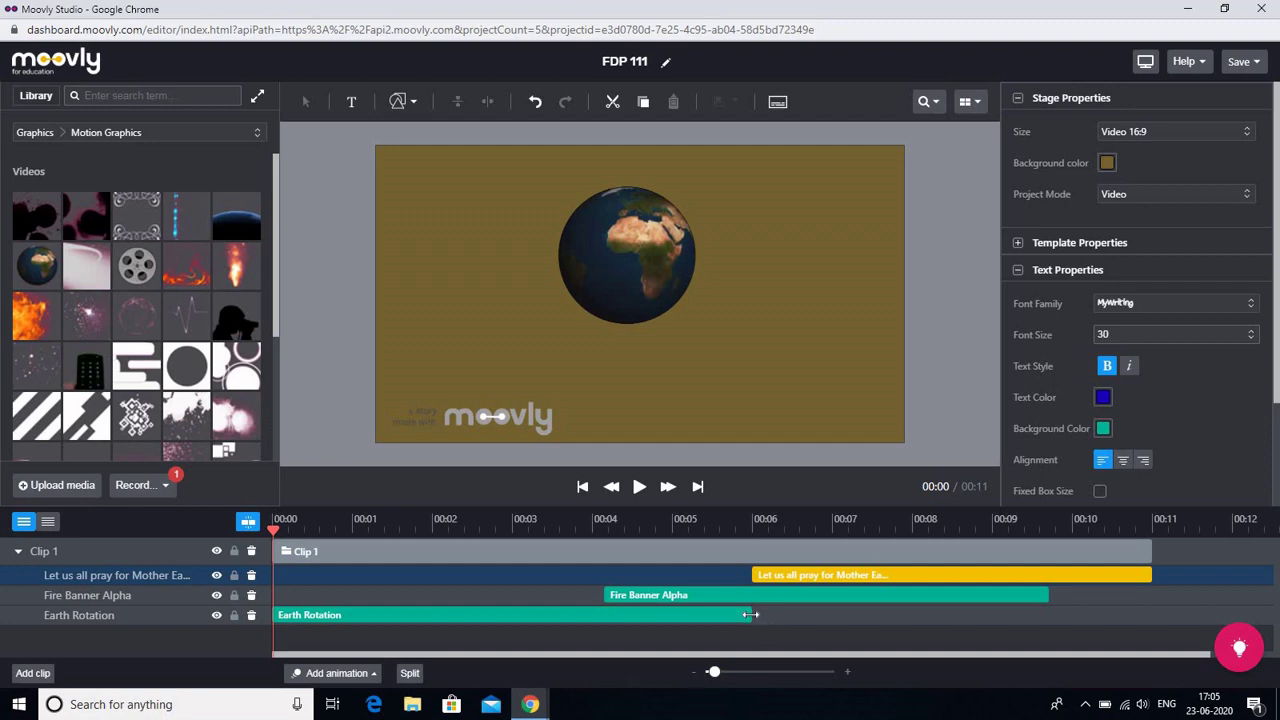
# Extend the Earth Rotation and Fire Banner Alpha clips so both end with the text at about 11 seconds
pyautogui.moveTo(736, 616); pyautogui.dragTo(689, 620)
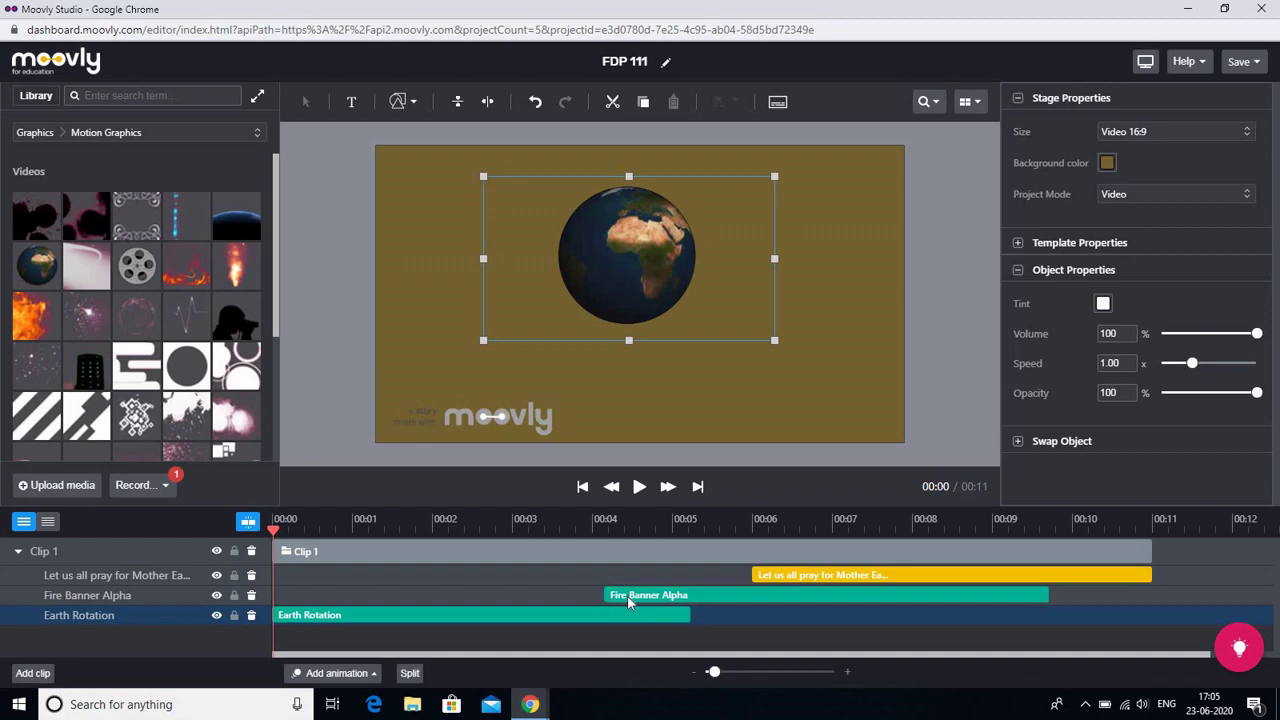
pyautogui.moveTo(692, 620); pyautogui.dragTo(1148, 639)
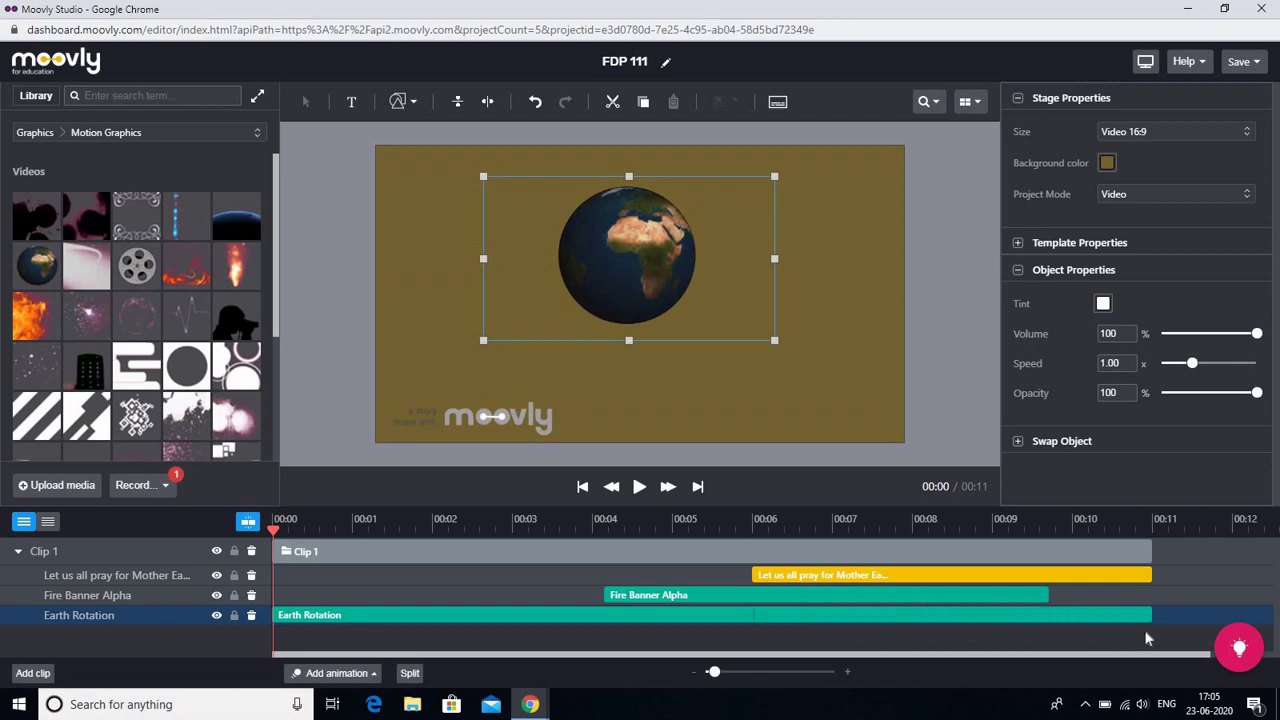
pyautogui.moveTo(1049, 594); pyautogui.dragTo(1147, 607)
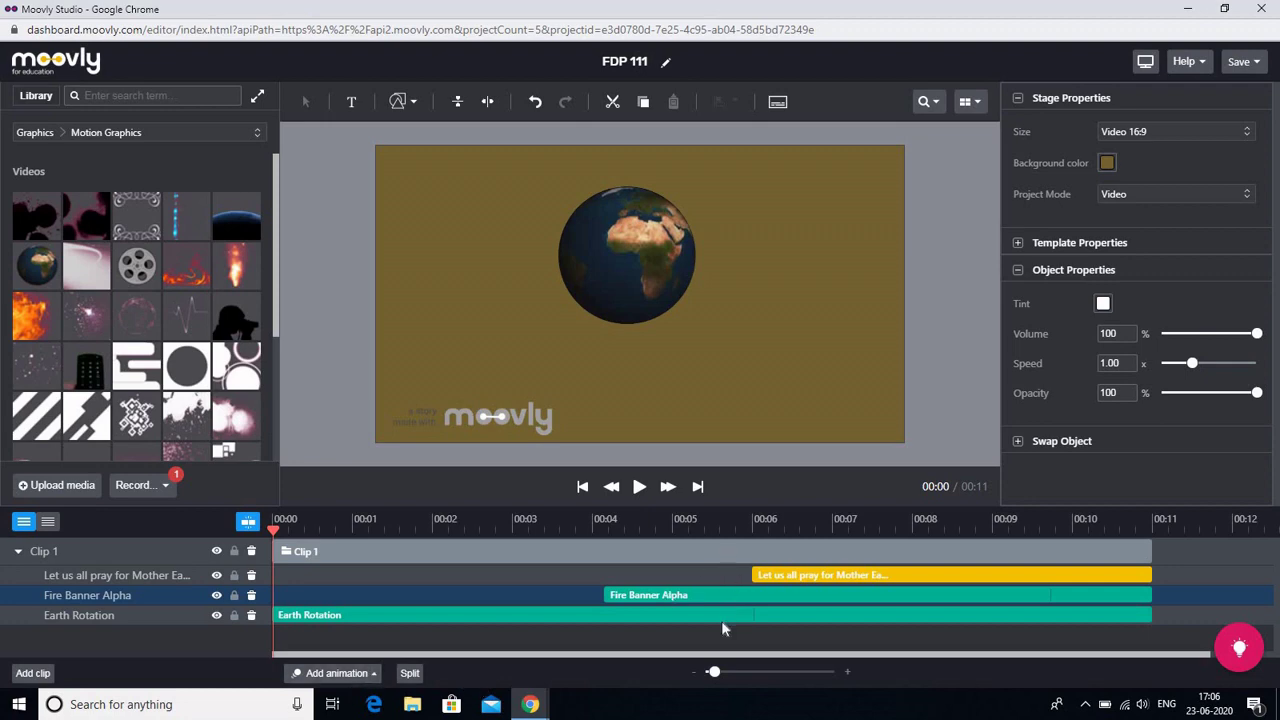
# Add a Bounce in entrance animation to Earth Rotation and lengthen it to about 2.7 seconds
pyautogui.click(381, 617)
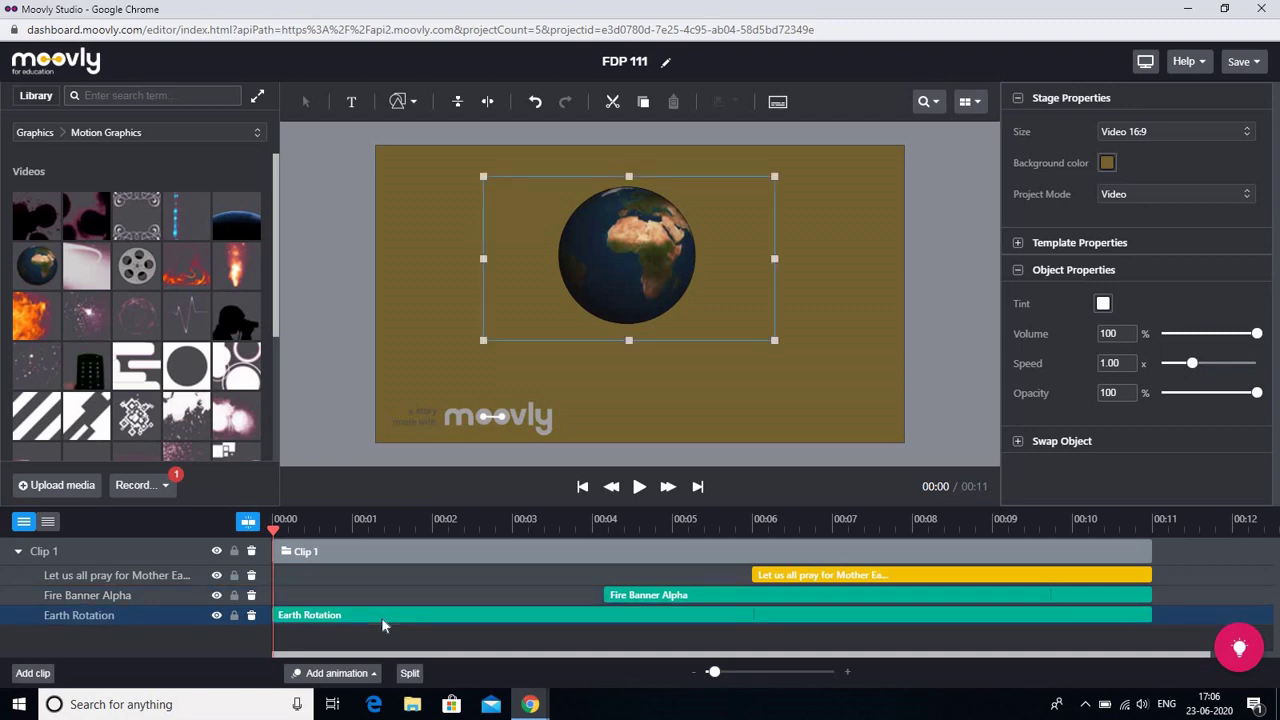
pyautogui.click(374, 677)
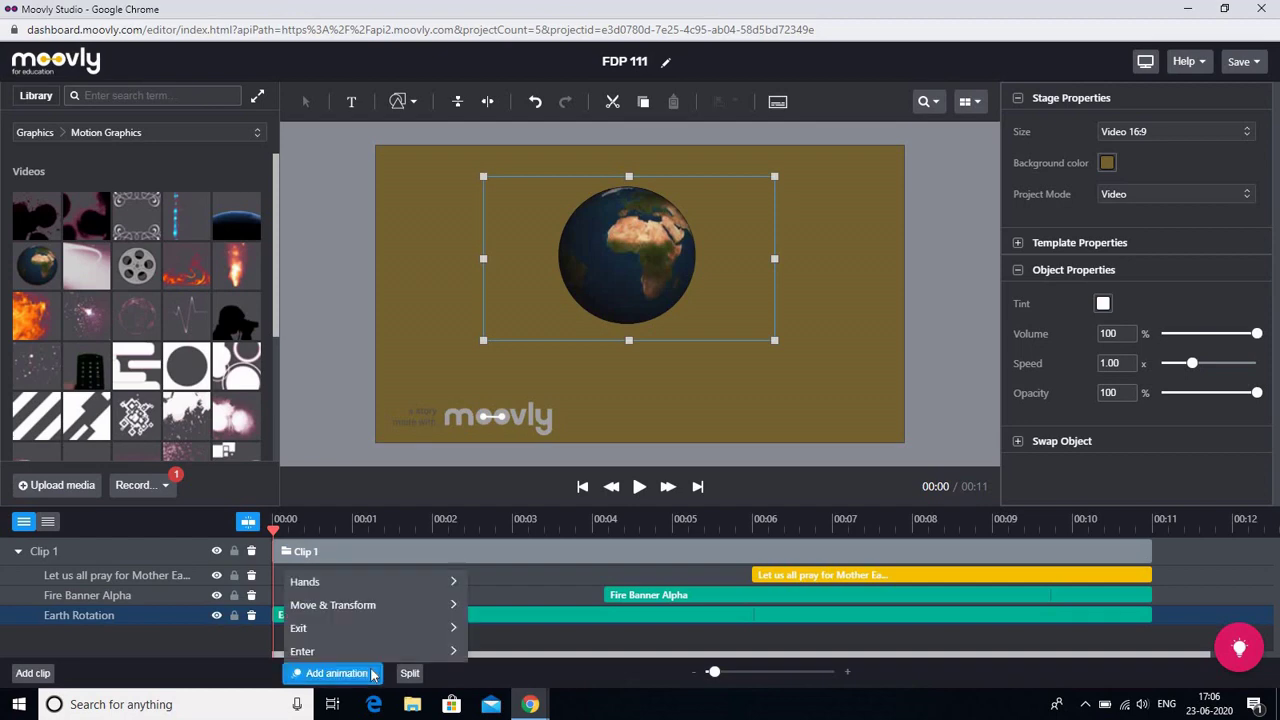
pyautogui.moveTo(324, 632)
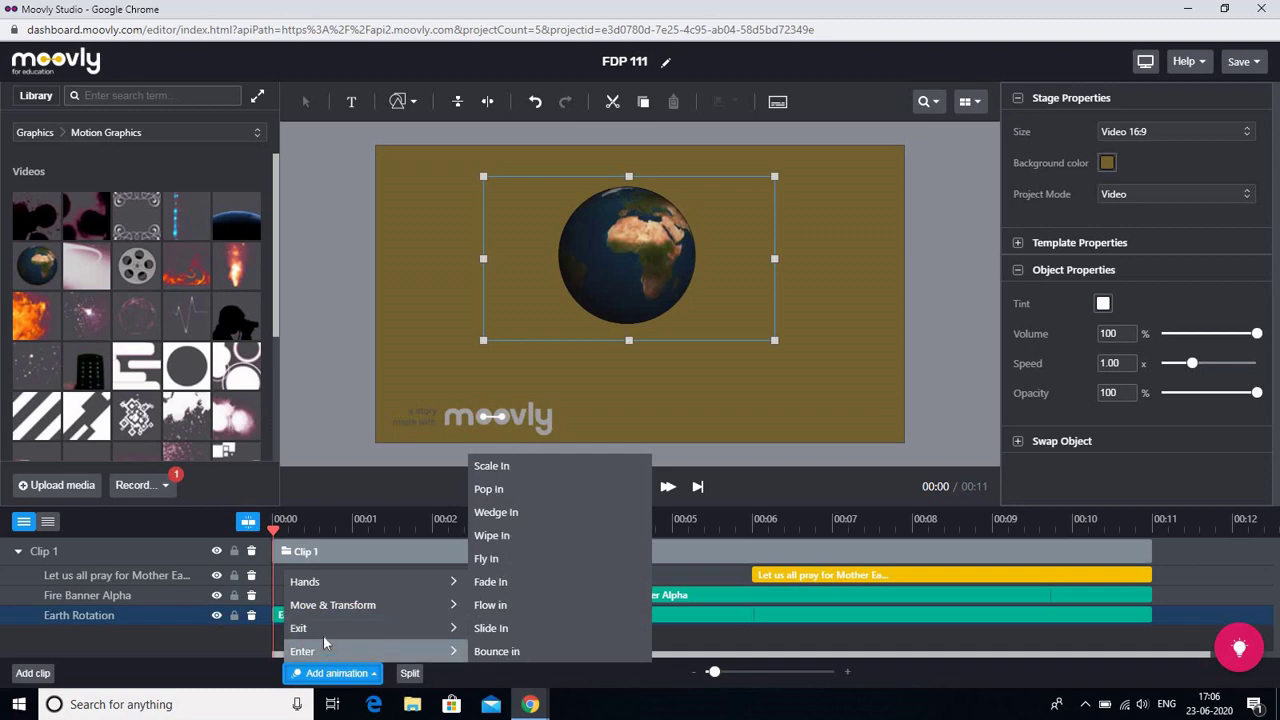
pyautogui.moveTo(321, 583)
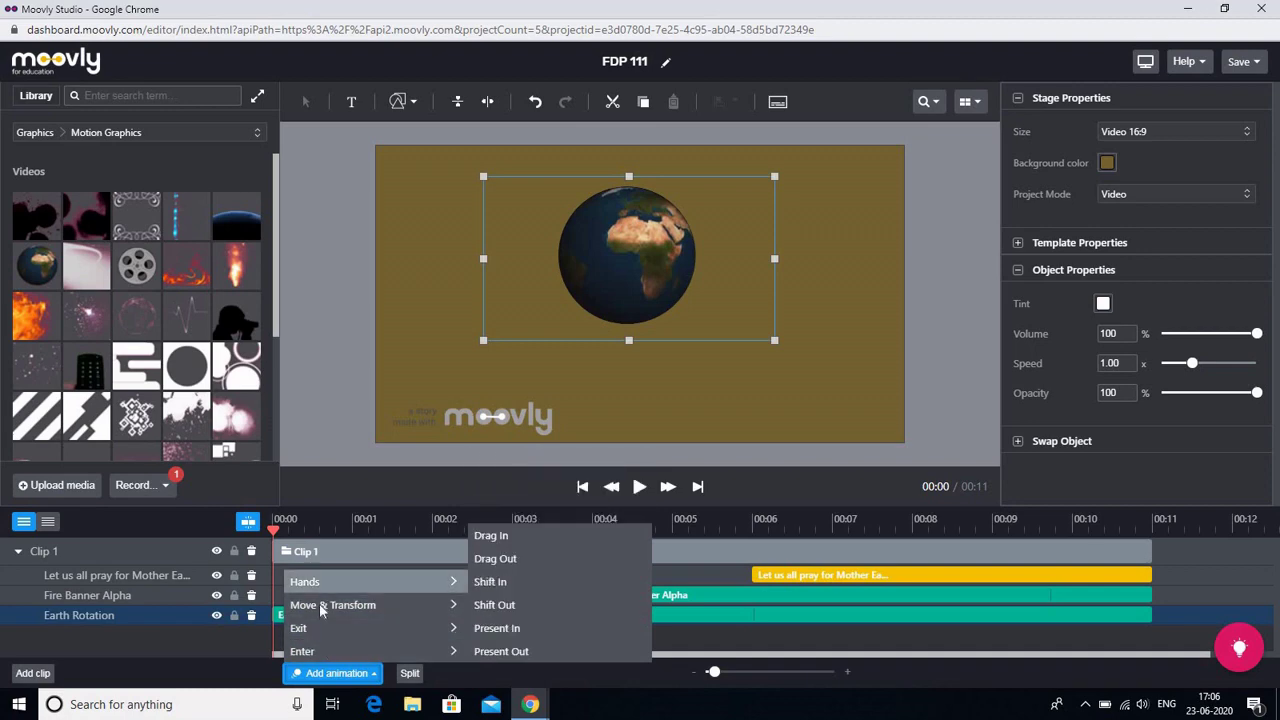
pyautogui.moveTo(319, 605)
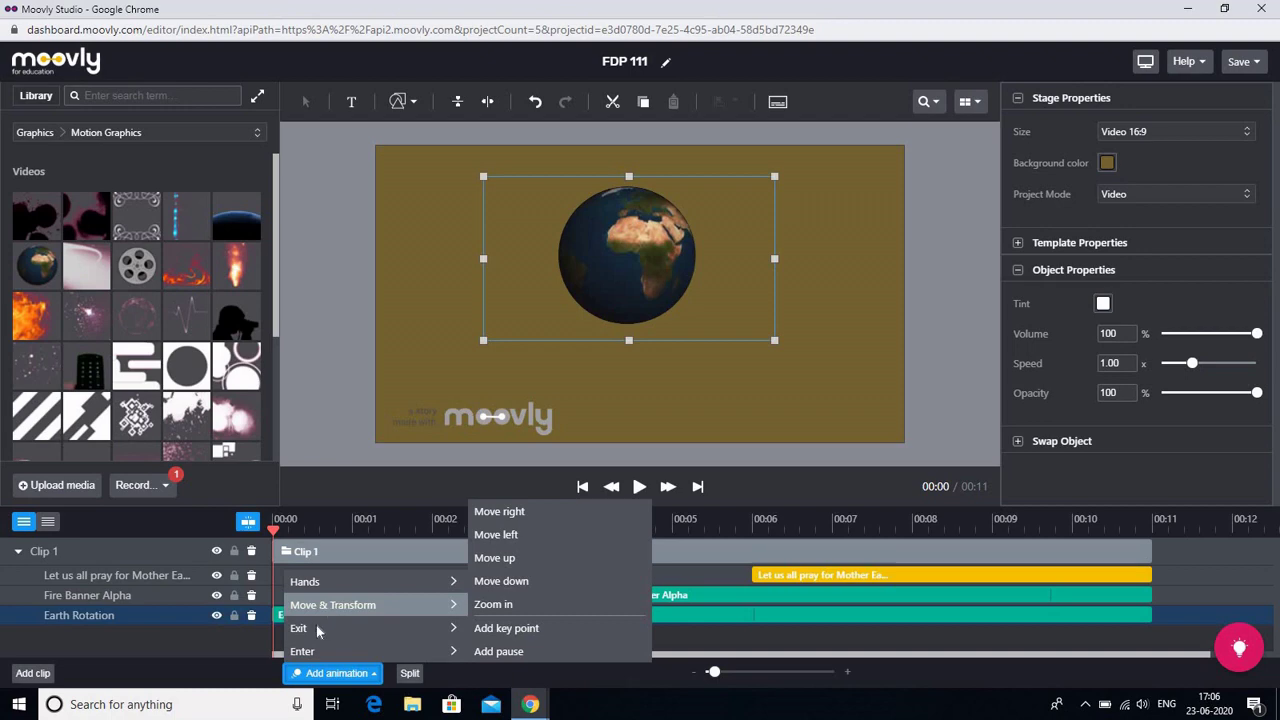
pyautogui.moveTo(316, 655)
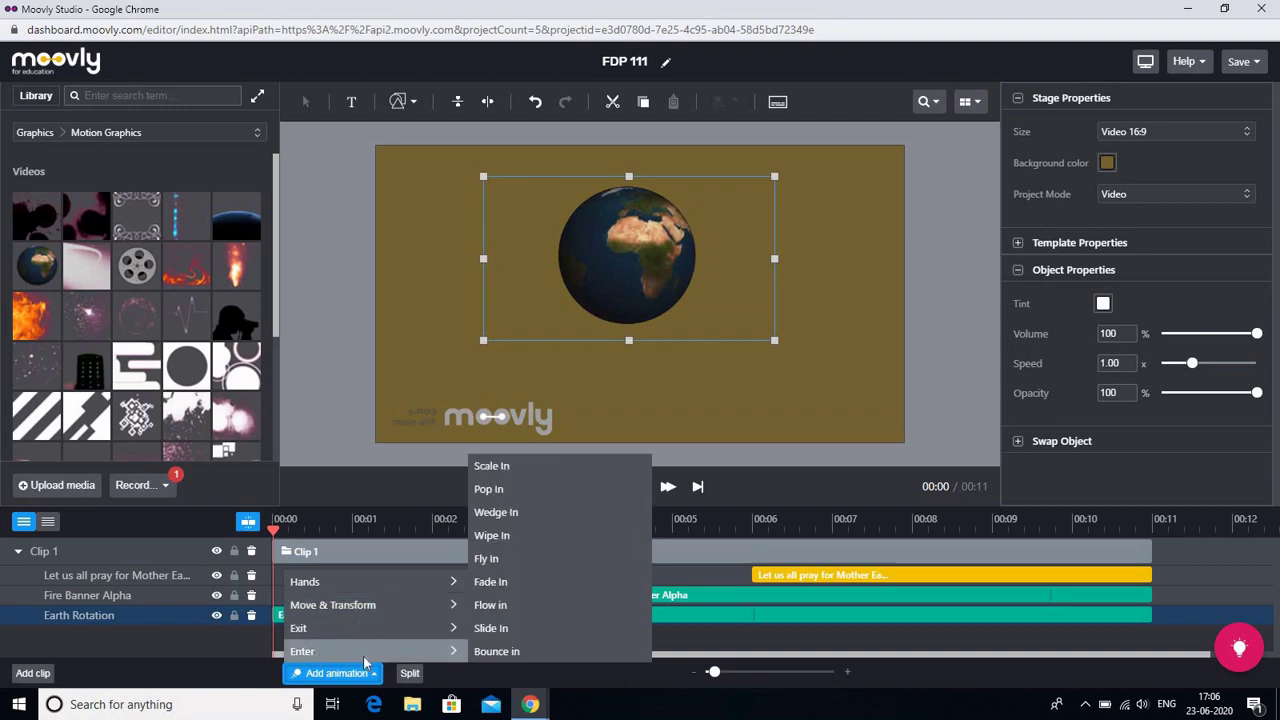
pyautogui.click(493, 652)
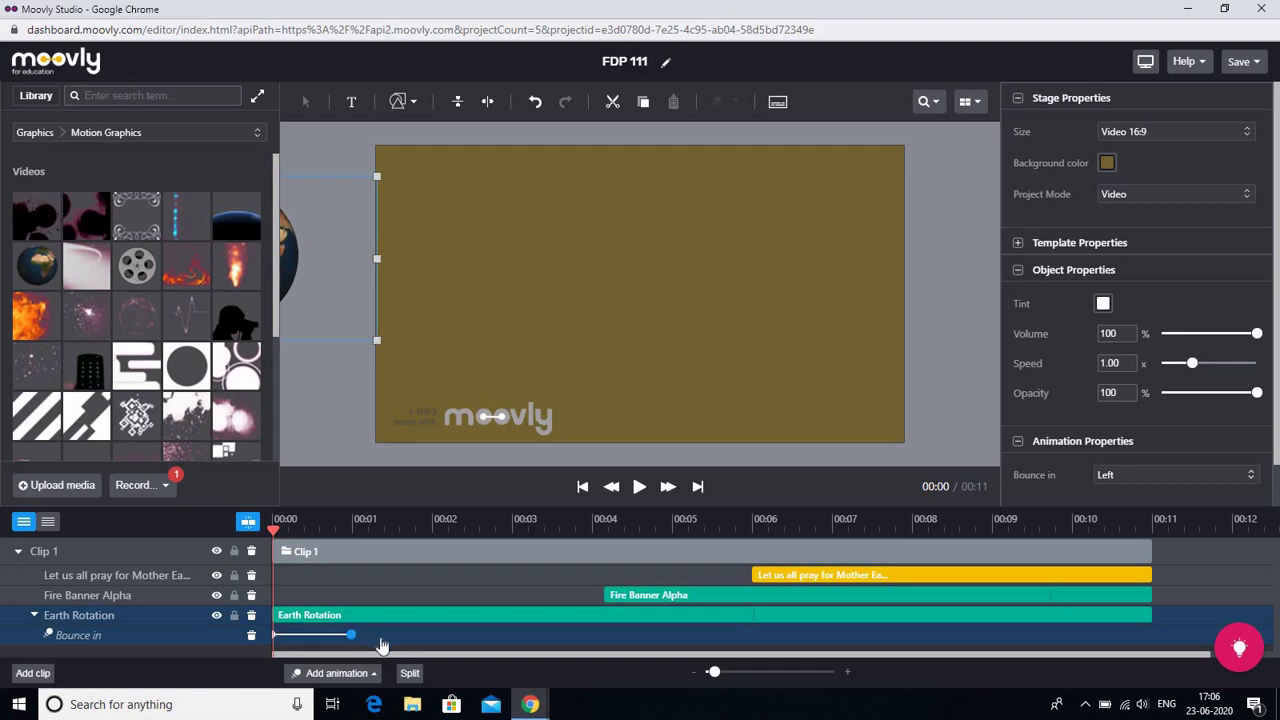
pyautogui.moveTo(381, 645); pyautogui.dragTo(496, 645)
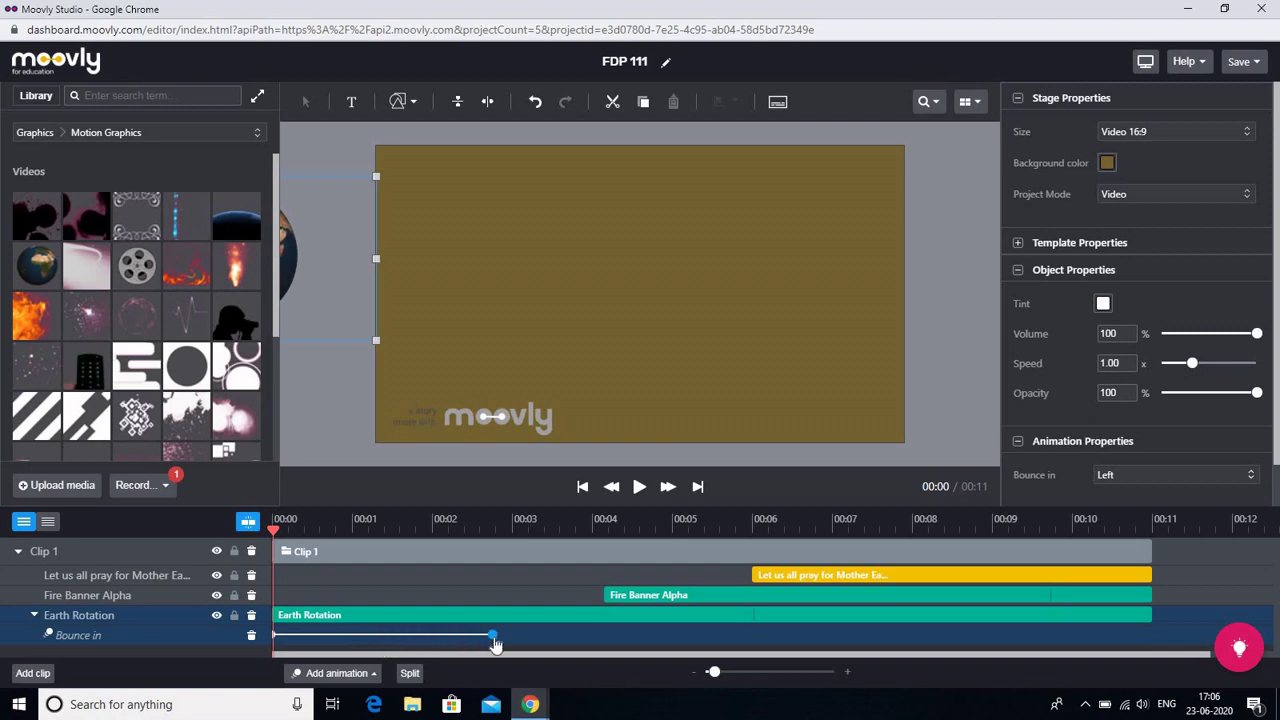
# Add a Zoom in animation from the Move & Transform group to Fire Banner Alpha
pyautogui.click(723, 595)
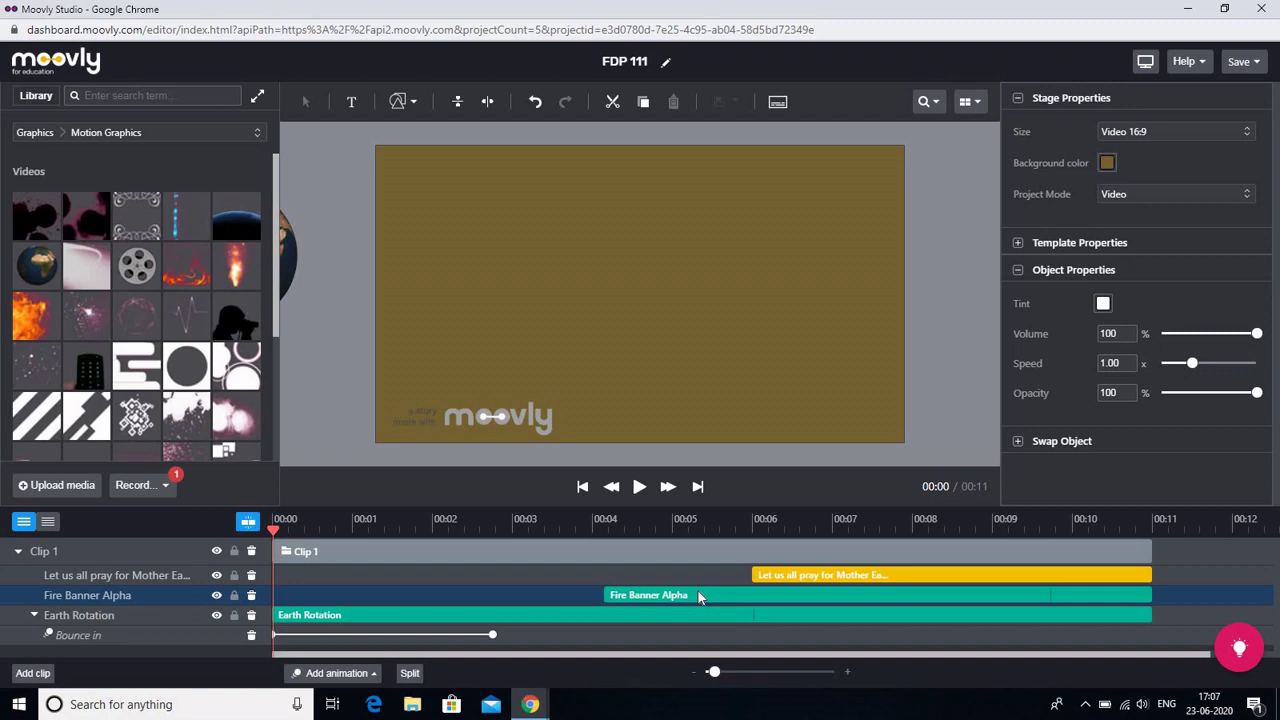
pyautogui.click(86, 578)
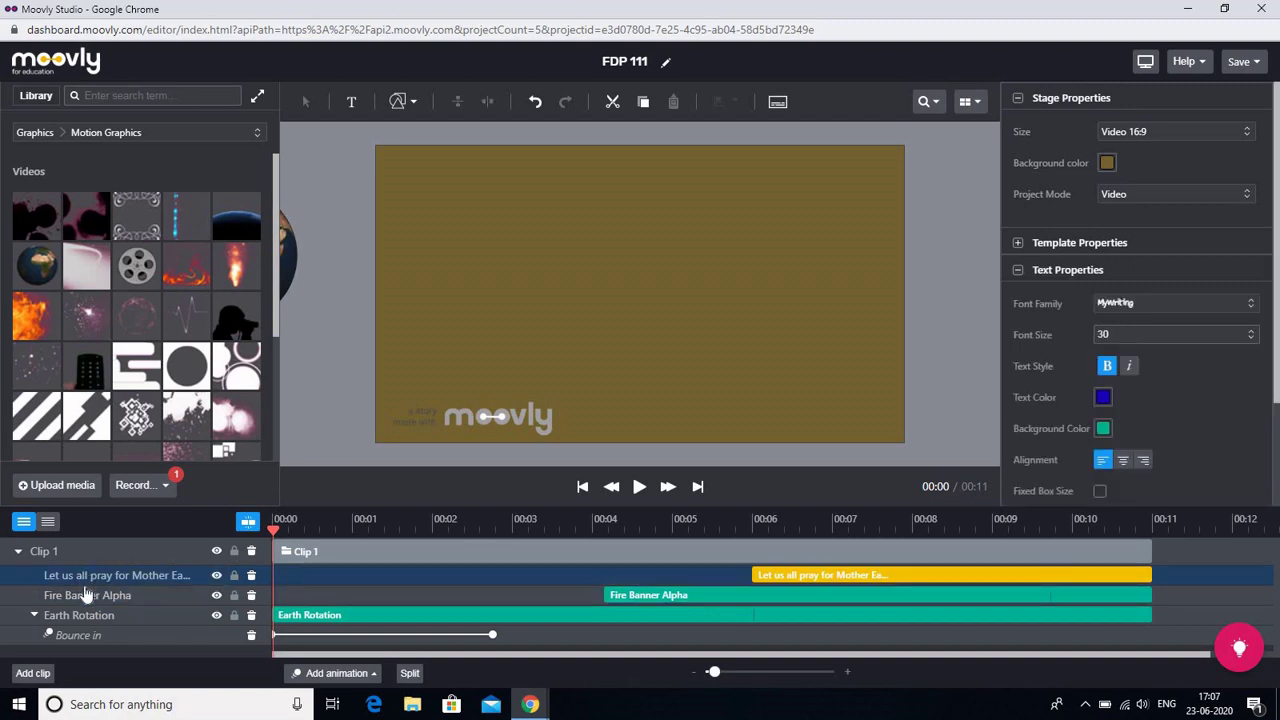
pyautogui.click(86, 596)
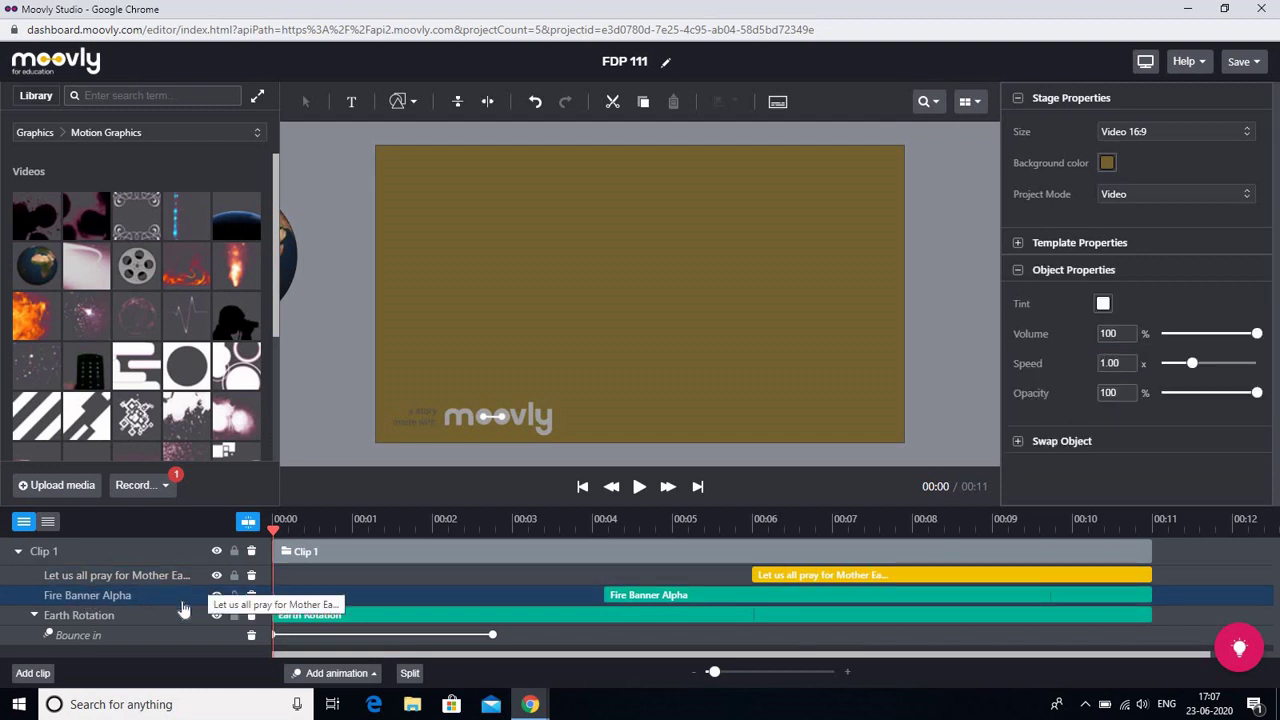
pyautogui.click(372, 675)
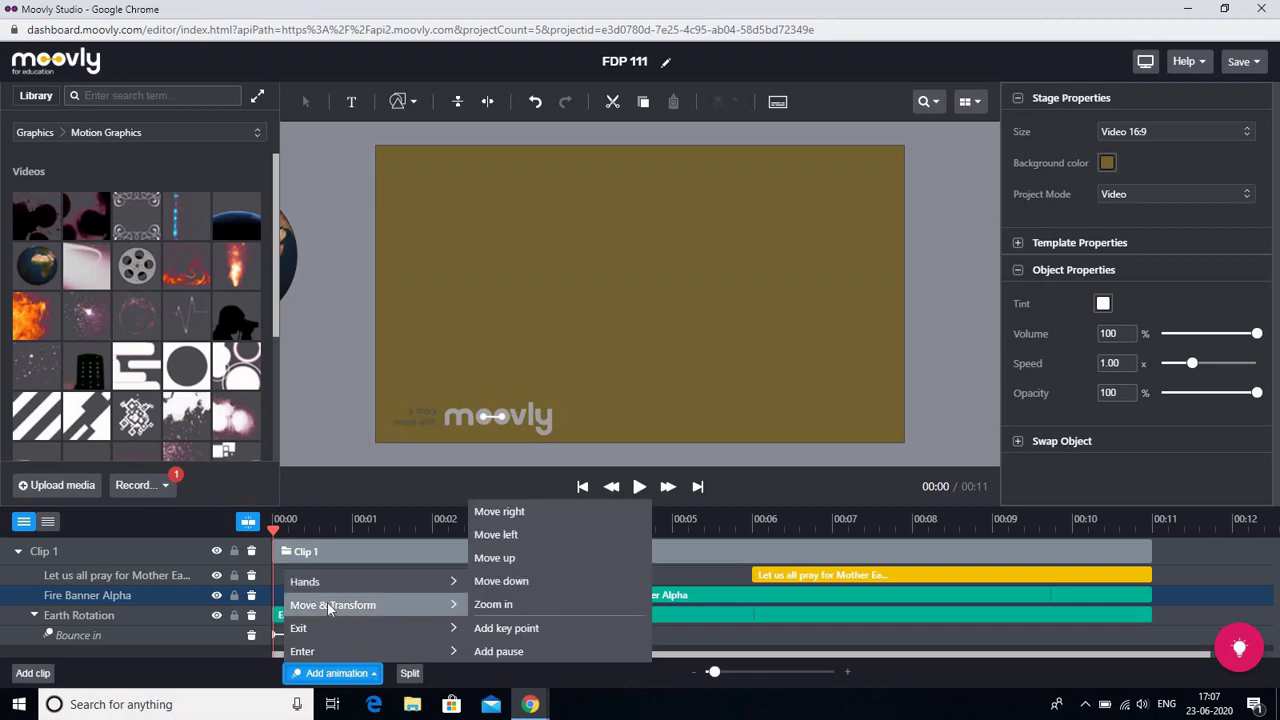
pyautogui.click(496, 606)
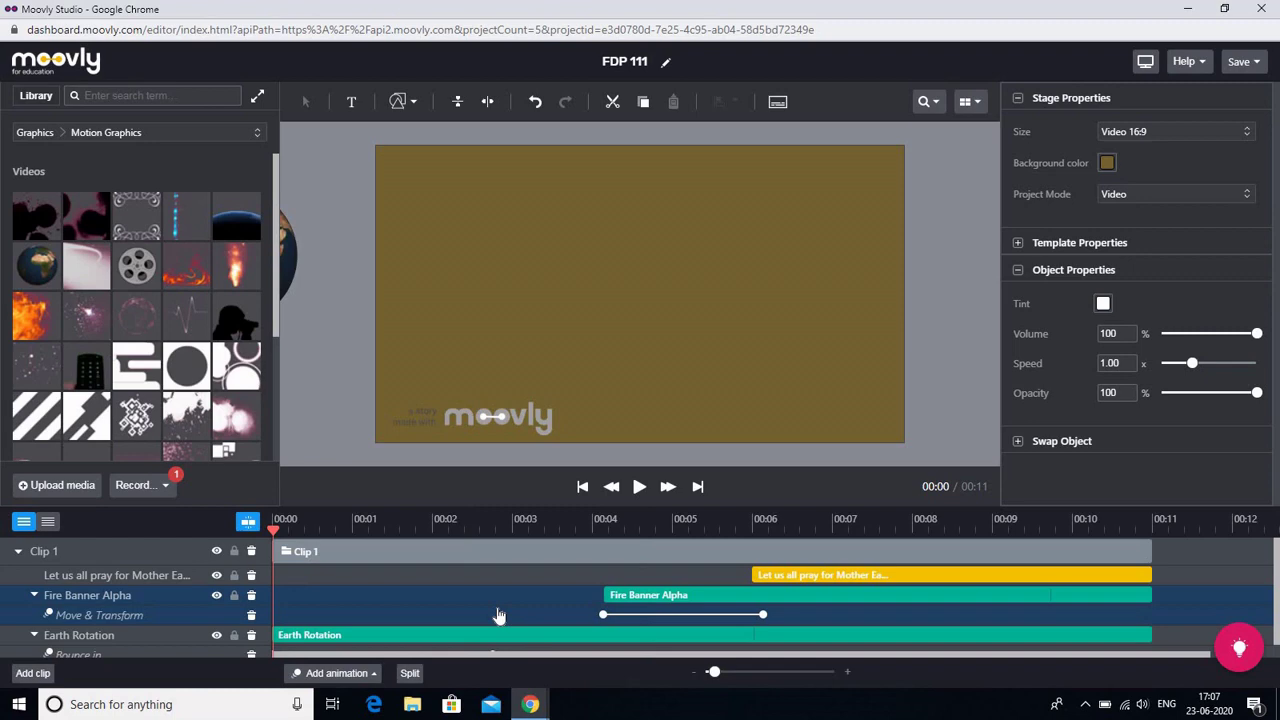
# Add a Drag In hand animation to the Mother Earth text, lengthen it to about 2 seconds, and play the clip
pyautogui.click(822, 577)
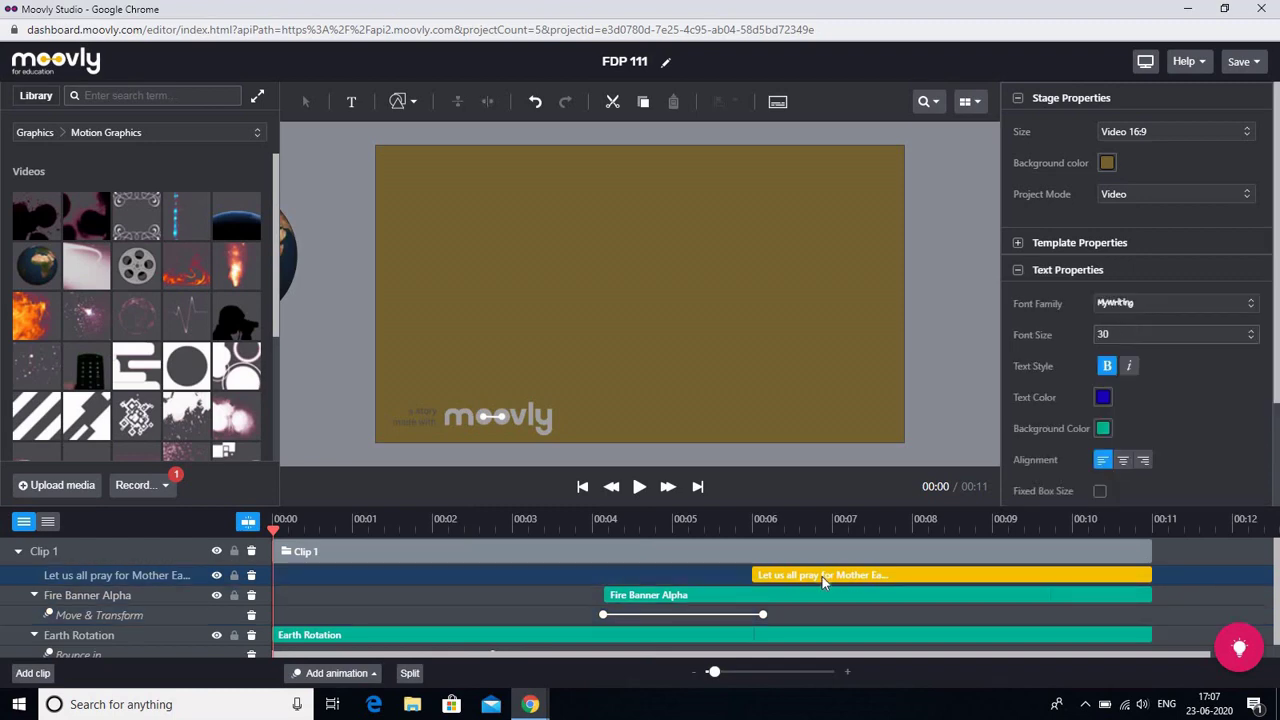
pyautogui.click(372, 675)
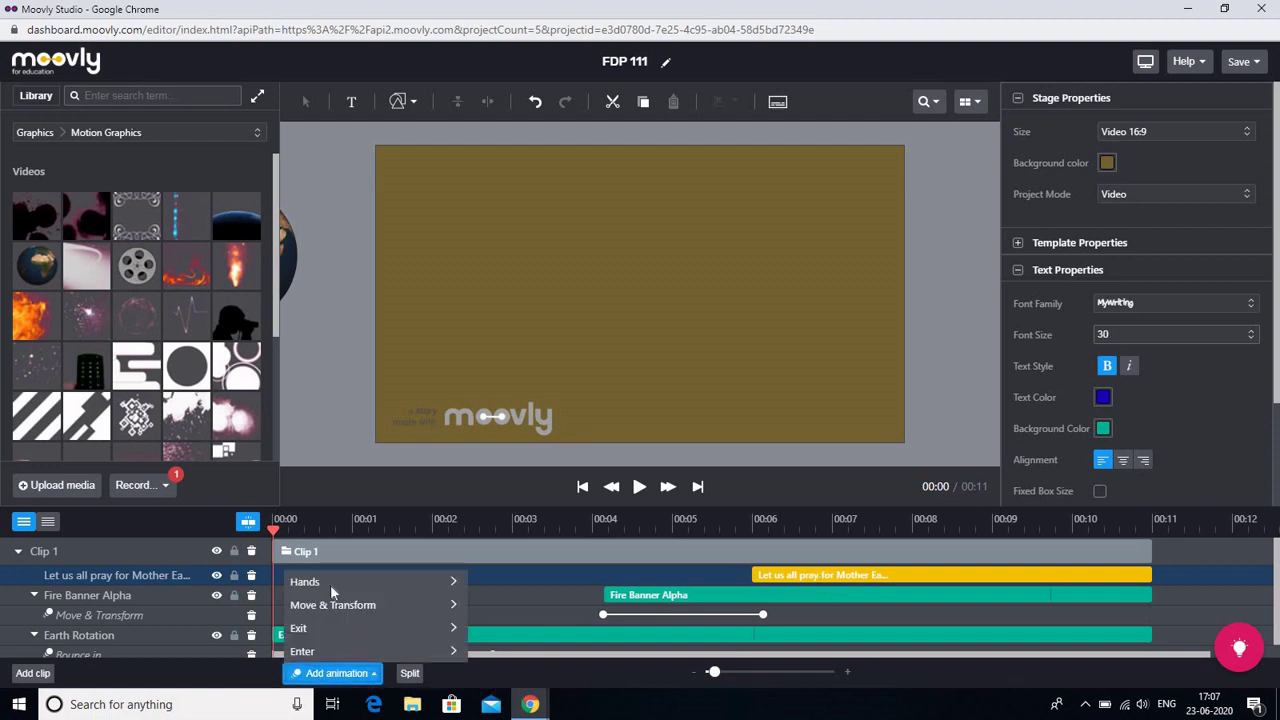
pyautogui.moveTo(330, 583)
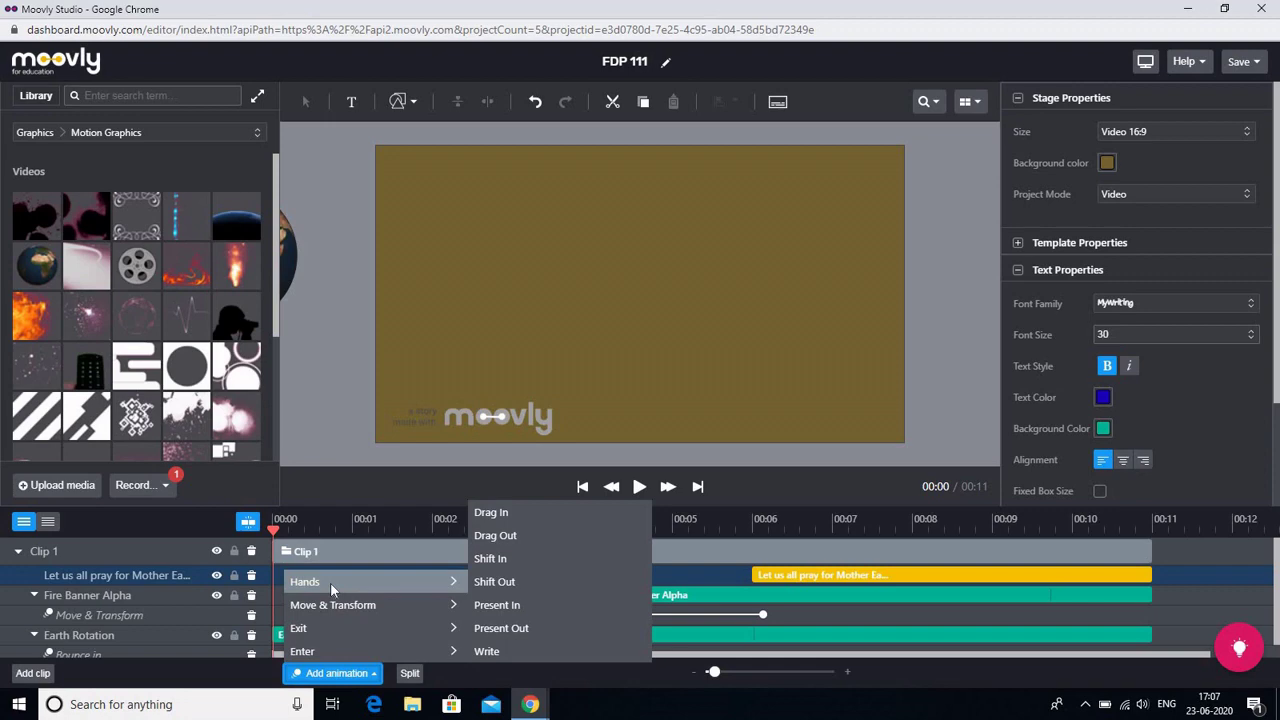
pyautogui.click(494, 512)
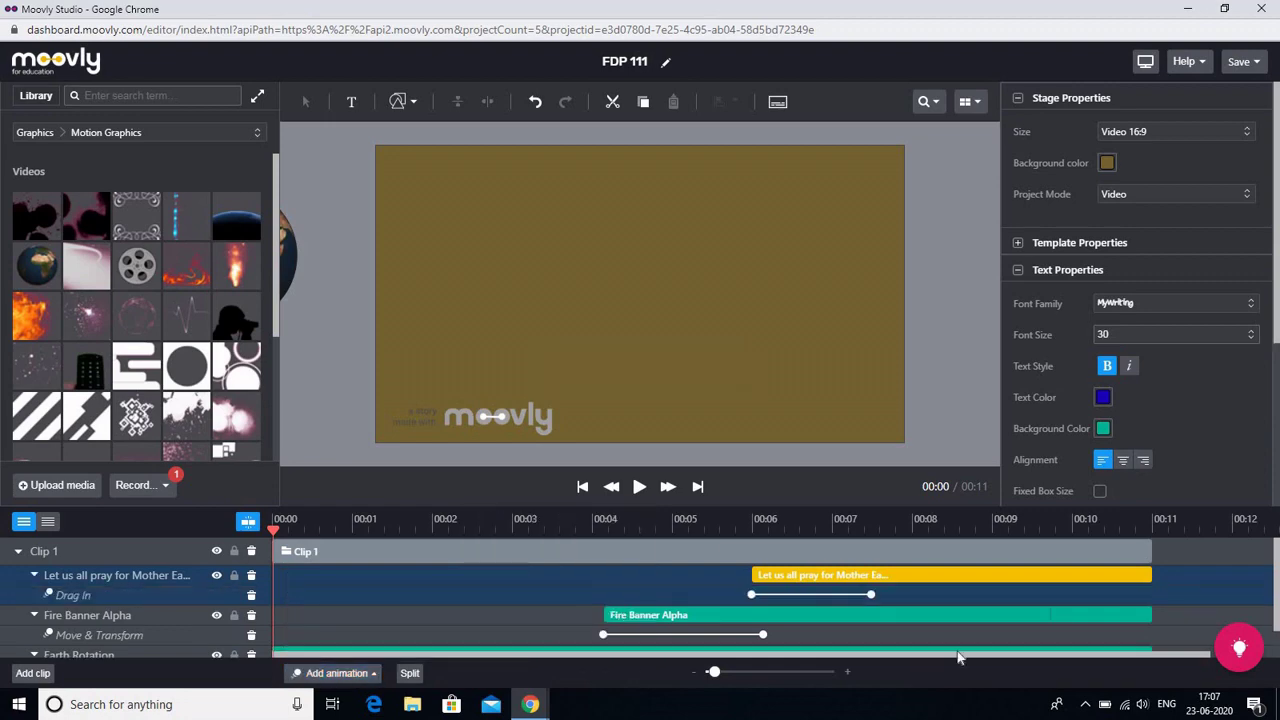
pyautogui.moveTo(874, 601); pyautogui.dragTo(917, 607)
pyautogui.click(637, 488)
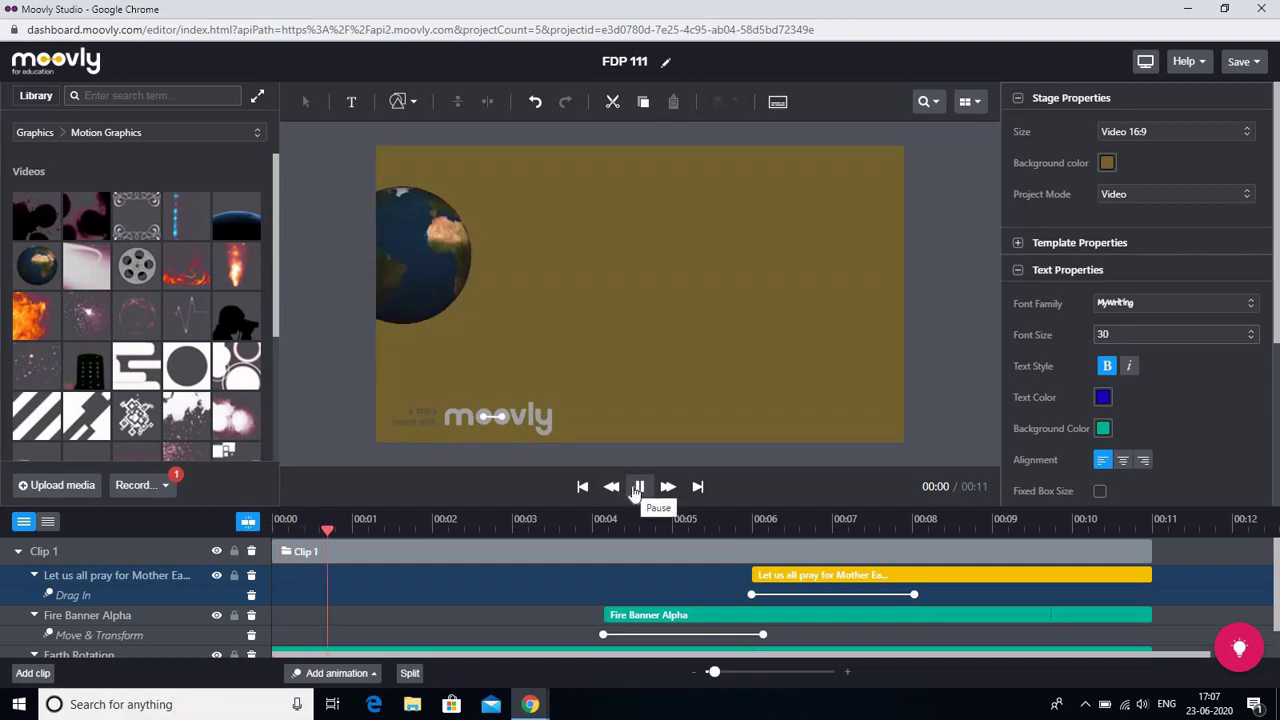